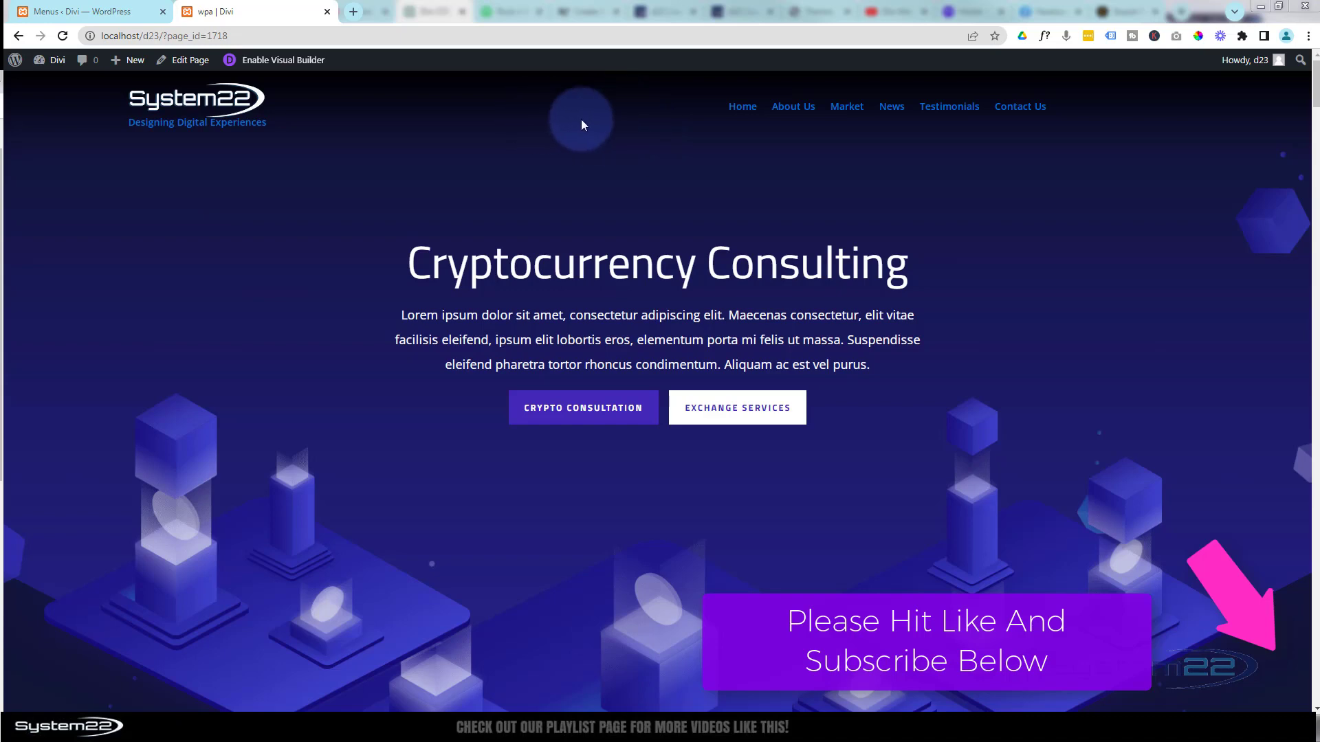
Step: Visit the About Us, Market, News, Testimonials and Contact Us sections through the page's navigation links and return to Home
{"action": "left_click", "coordinate": [792, 109]}
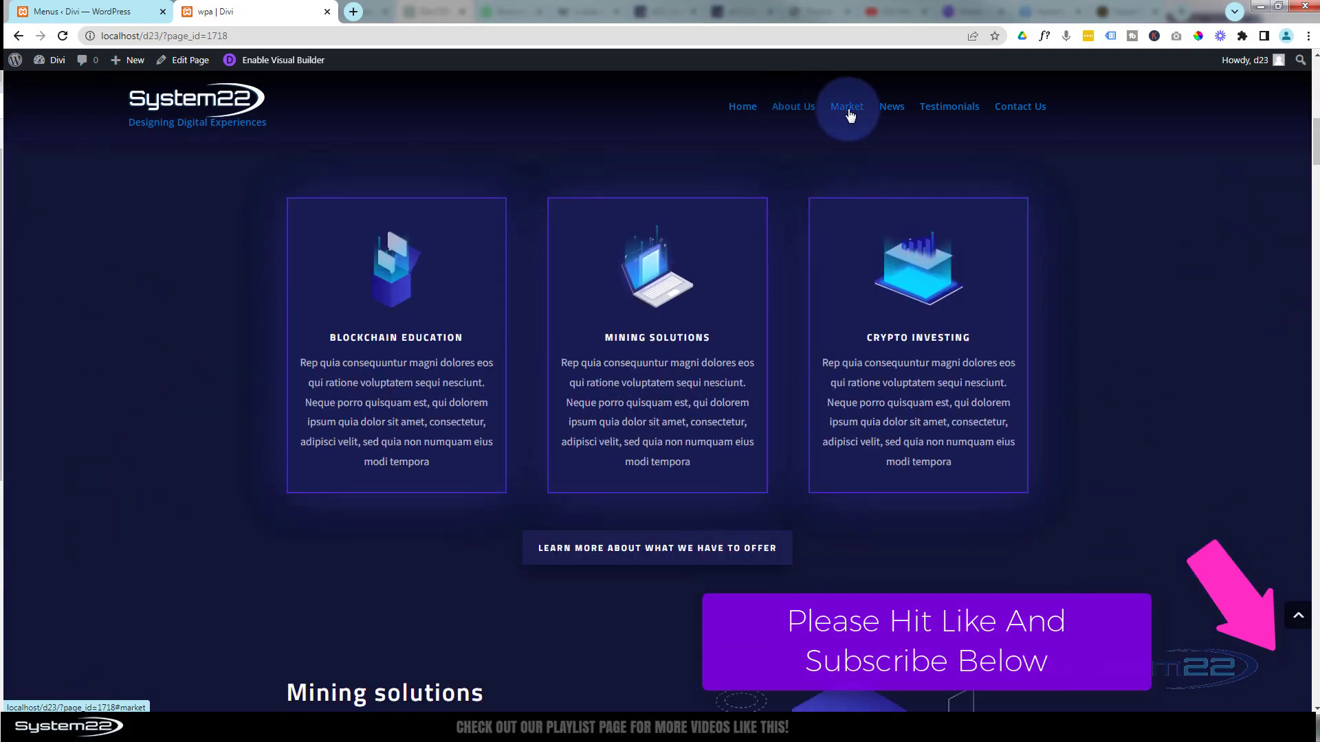
{"action": "left_click", "coordinate": [847, 109]}
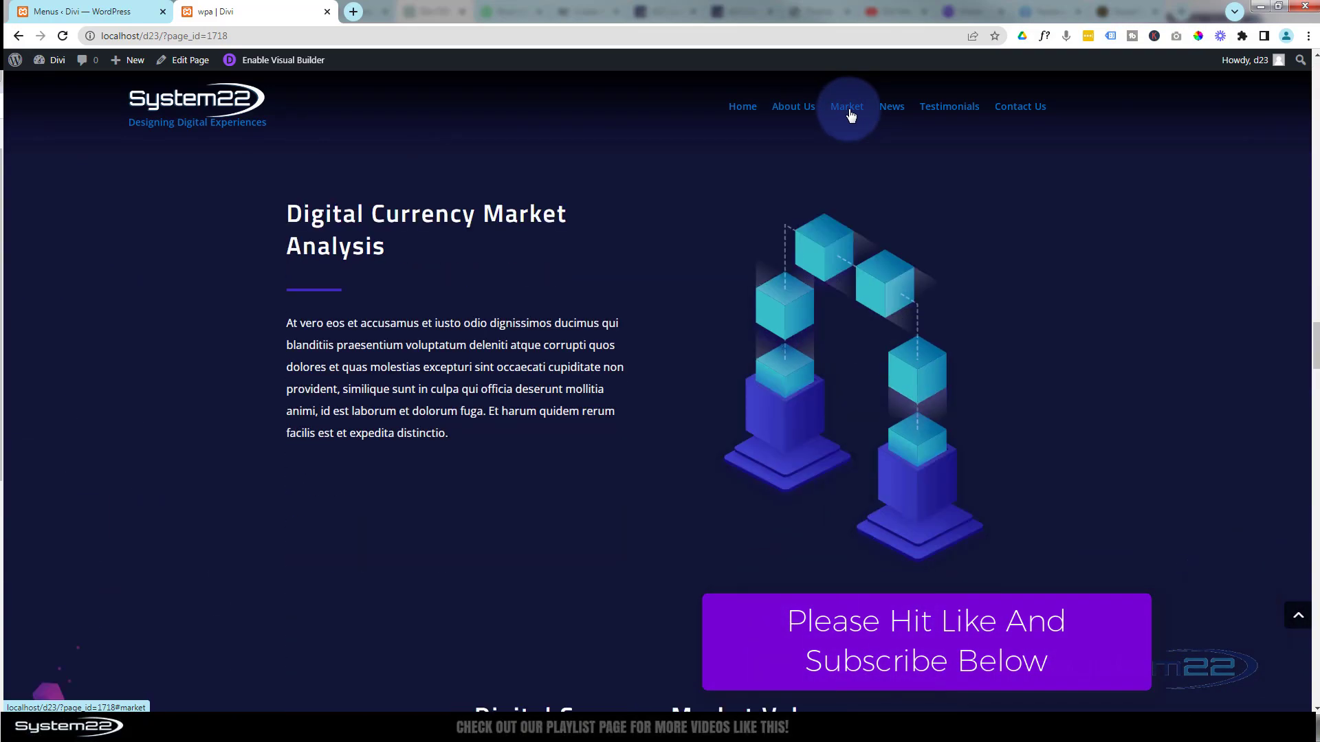
{"action": "left_click", "coordinate": [889, 110]}
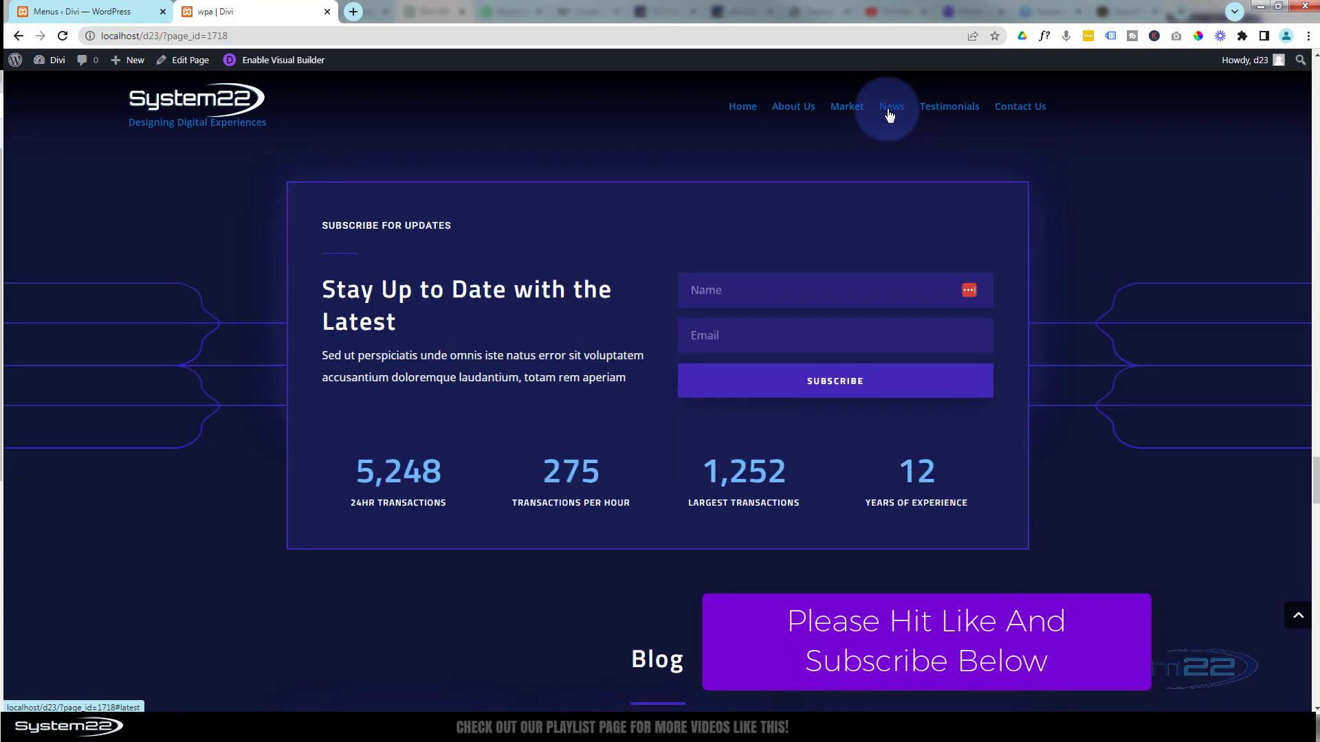
{"action": "left_click", "coordinate": [949, 110]}
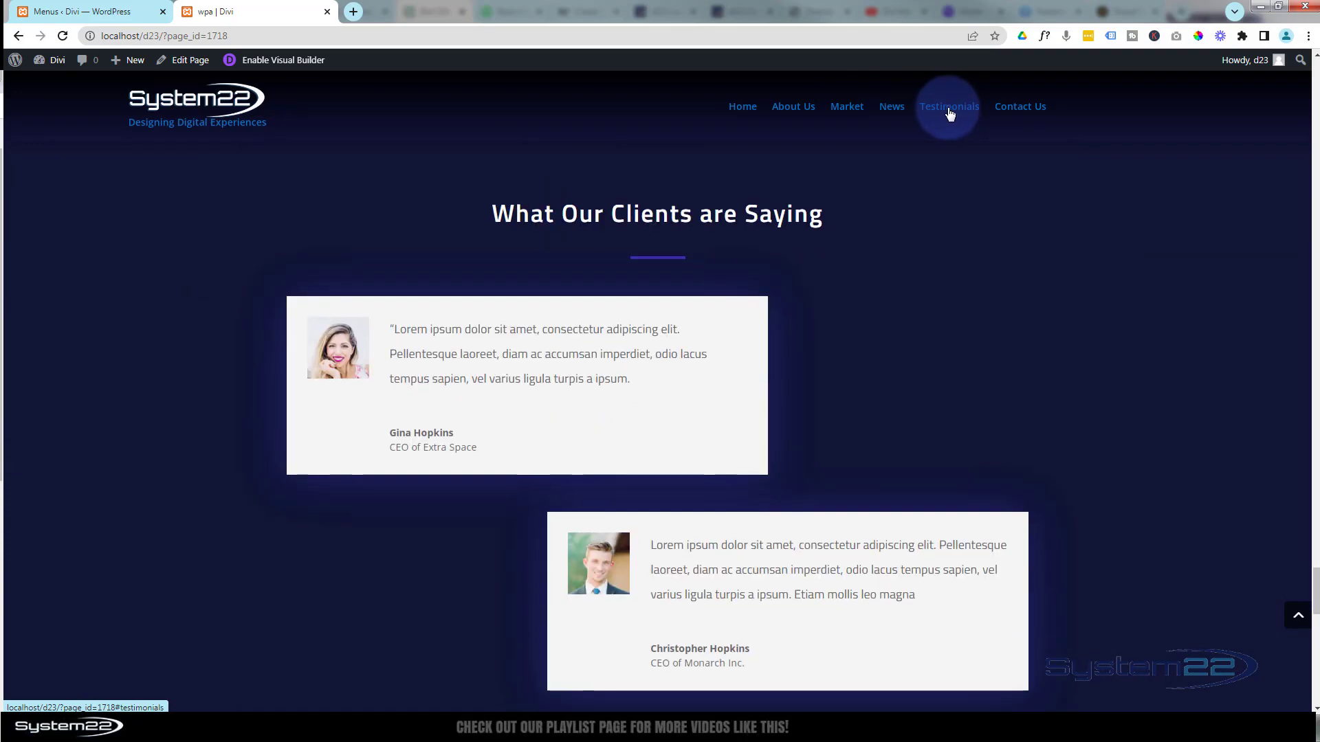
{"action": "left_click", "coordinate": [1027, 112]}
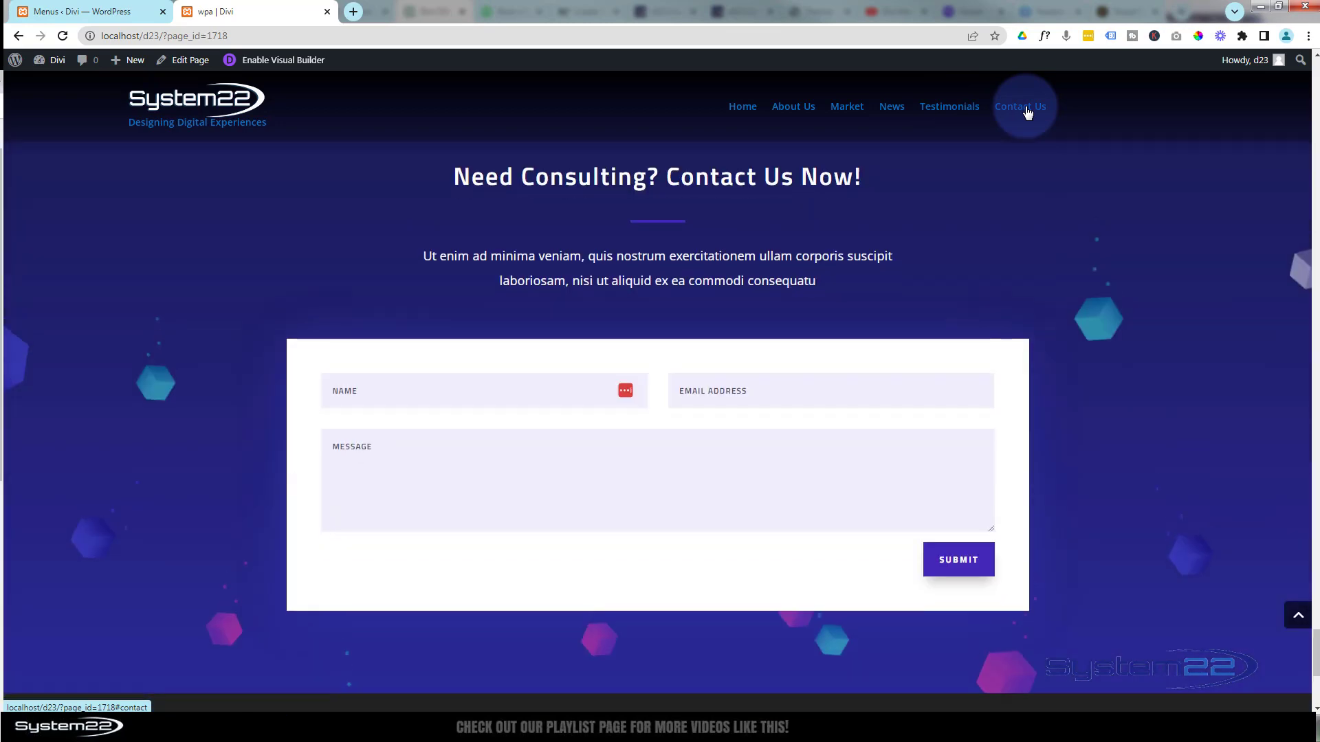
{"action": "left_click", "coordinate": [744, 110]}
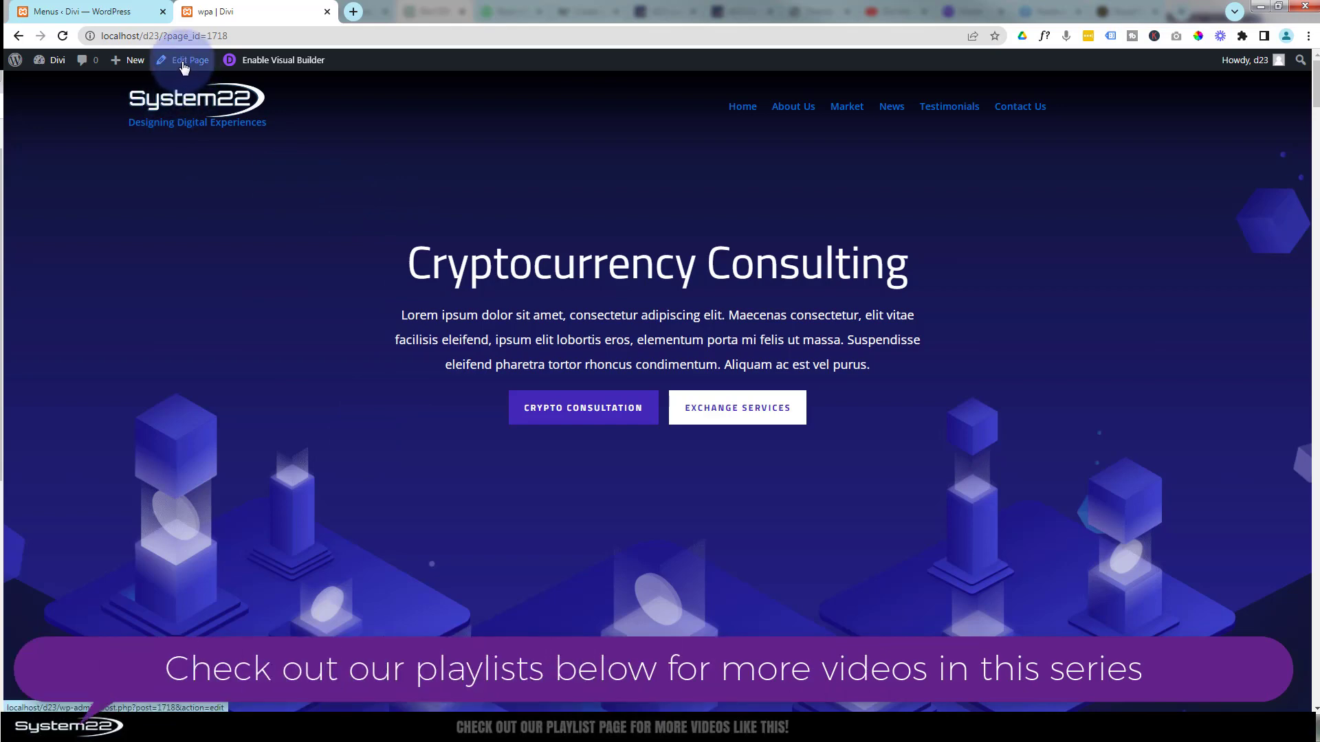
Step: Create a new page titled "one page" and start building it with Divi Builder
{"action": "mouse_move", "coordinate": [129, 63]}
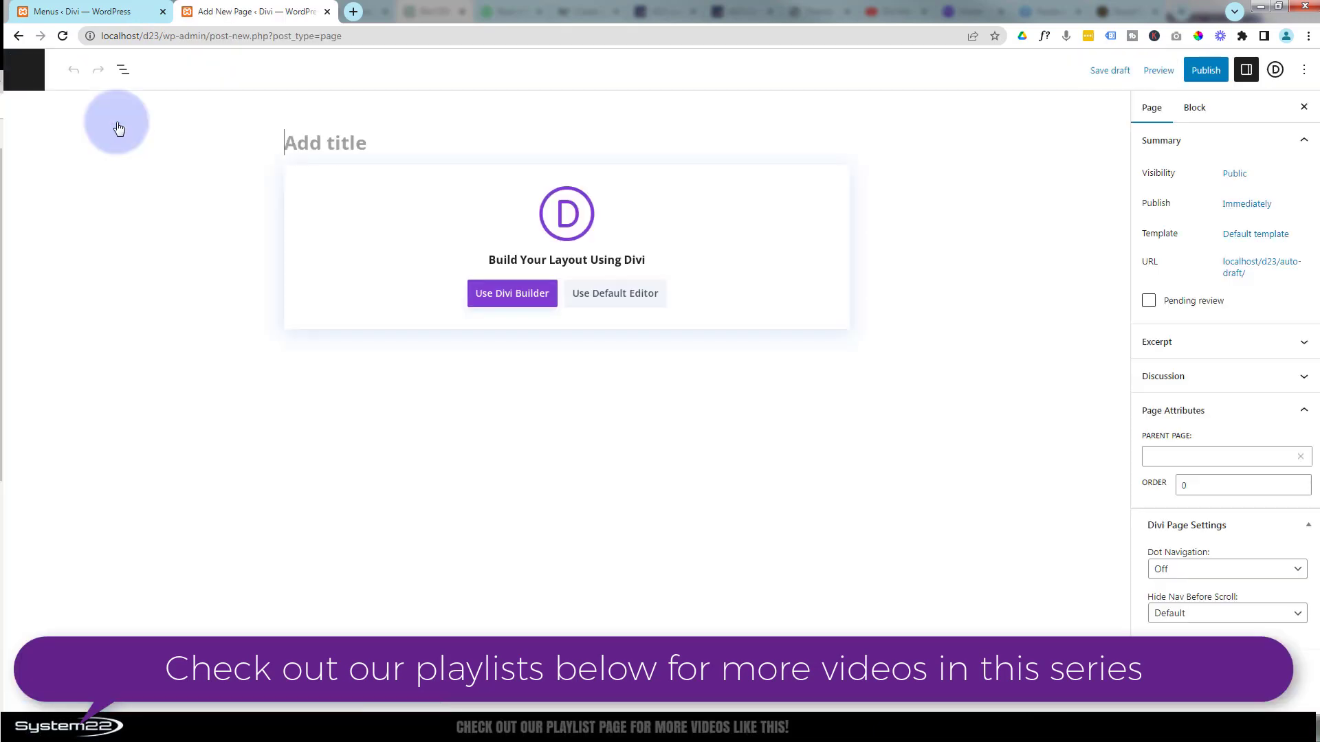
{"action": "type", "text": "on"}
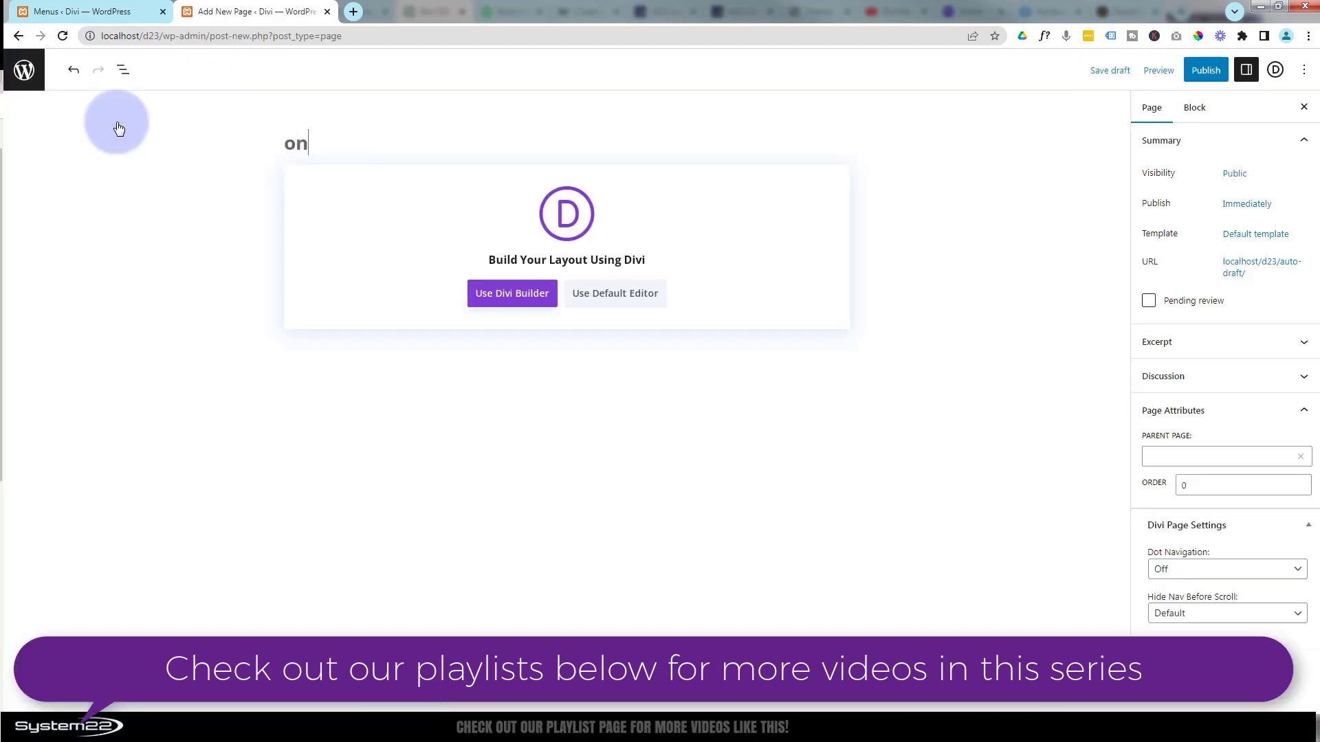
{"action": "type", "text": "e page"}
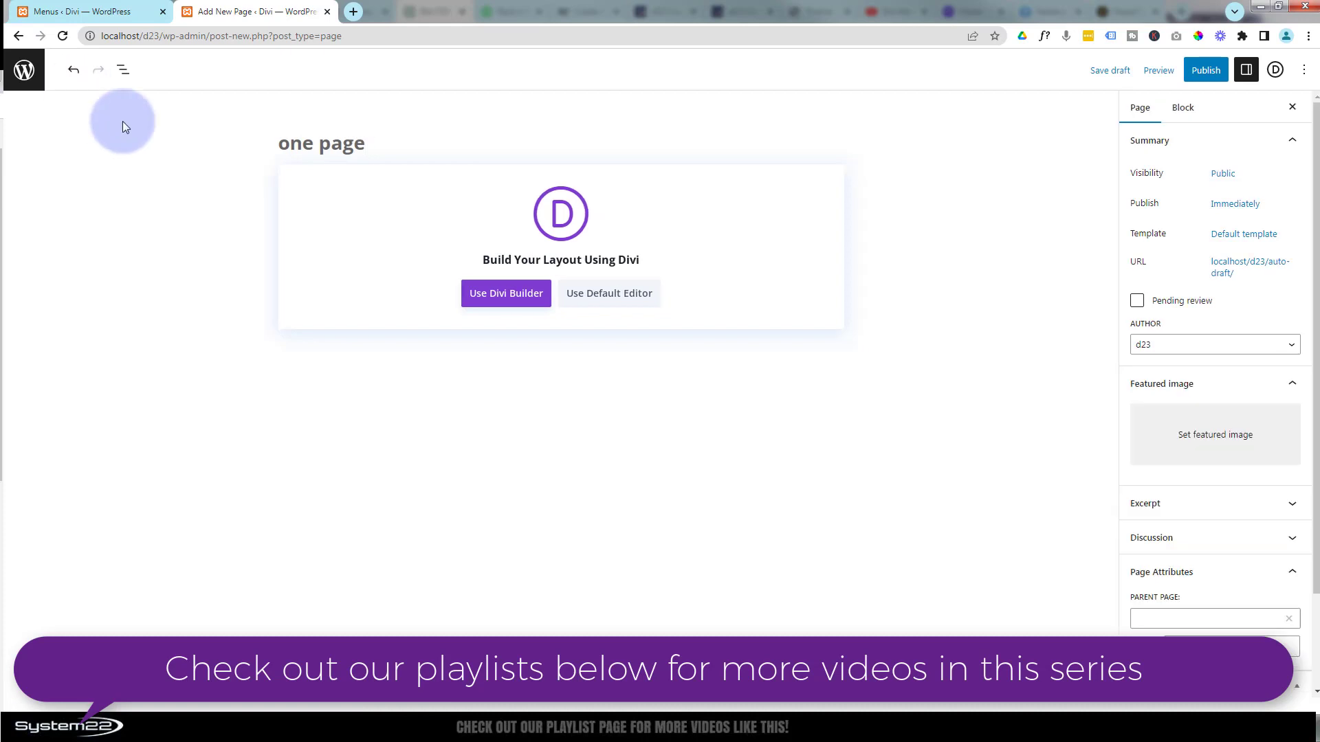
{"action": "left_click", "coordinate": [498, 294]}
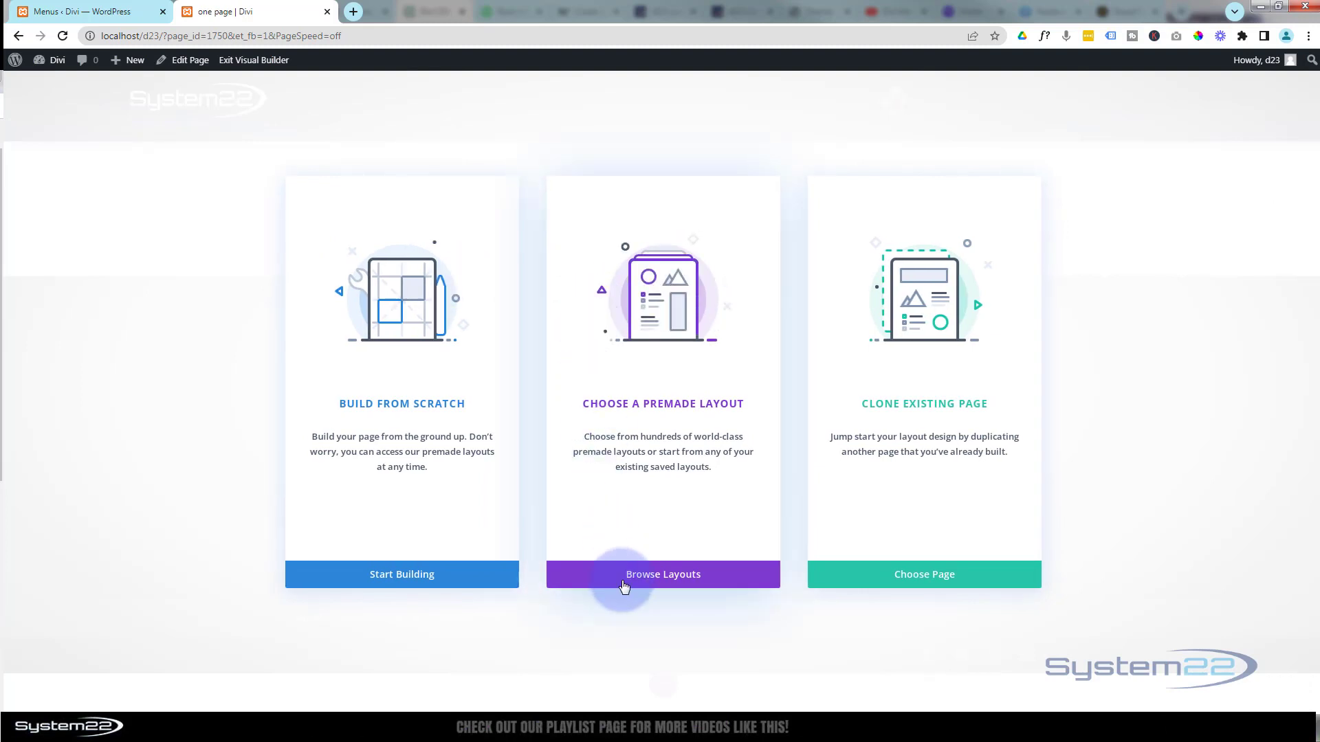
Step: Browse the premade layouts in the Technology category and open the Cryptocurrency layout pack
{"action": "left_click", "coordinate": [652, 577]}
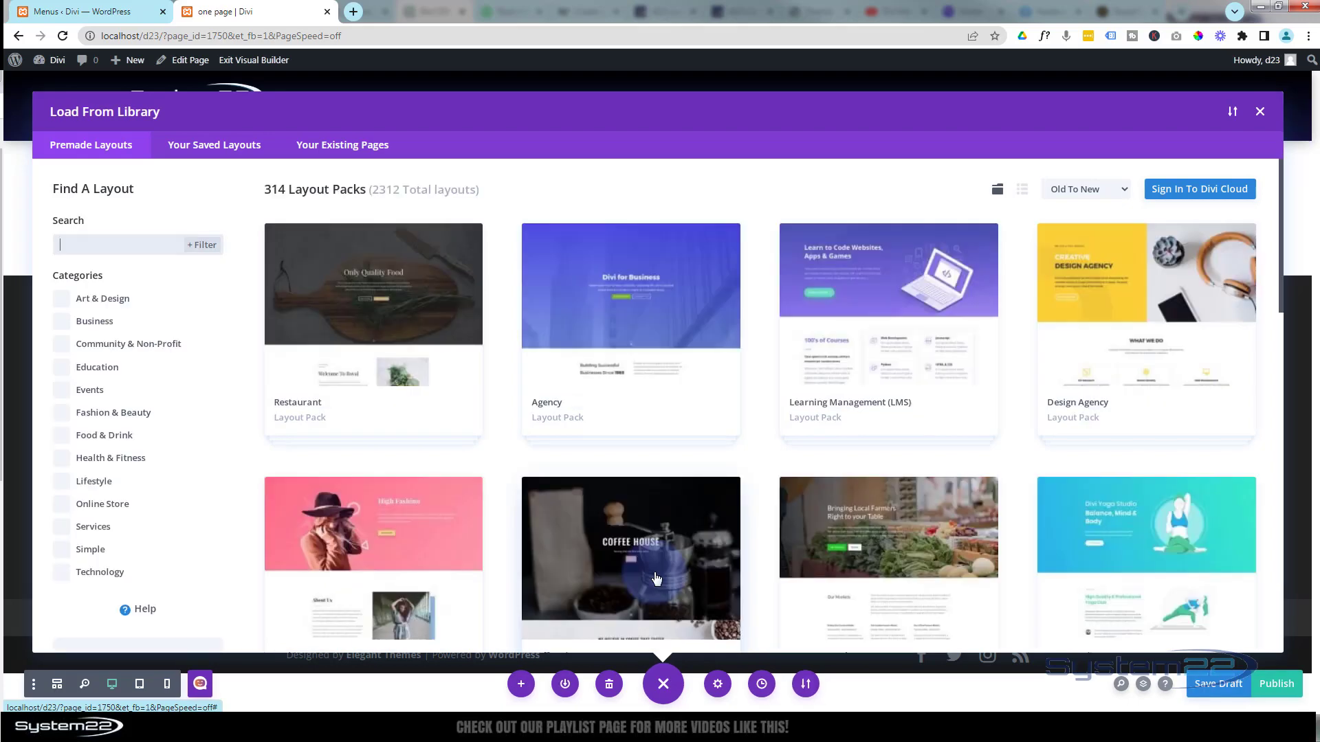
{"action": "left_click", "coordinate": [95, 576]}
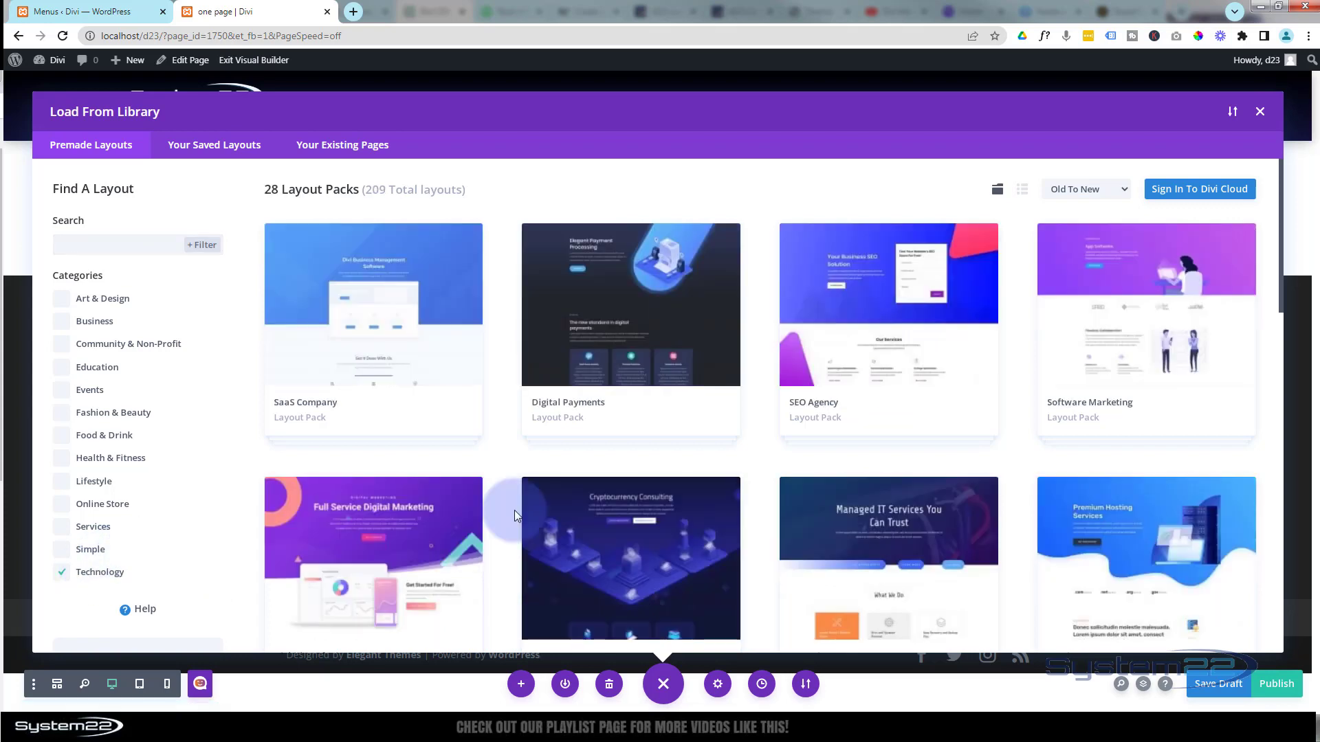
{"action": "scroll", "coordinate": [612, 440], "scroll_direction": "down", "scroll_amount": 2}
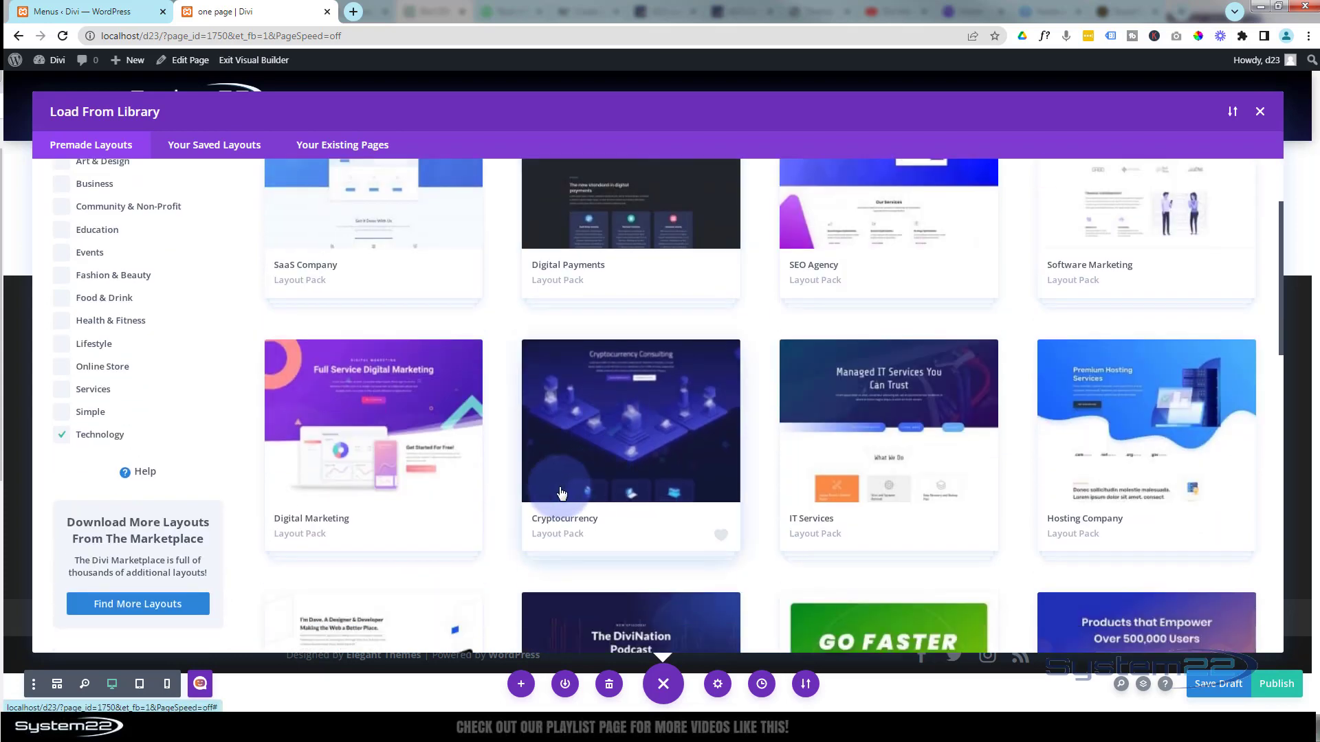
{"action": "left_click", "coordinate": [623, 531]}
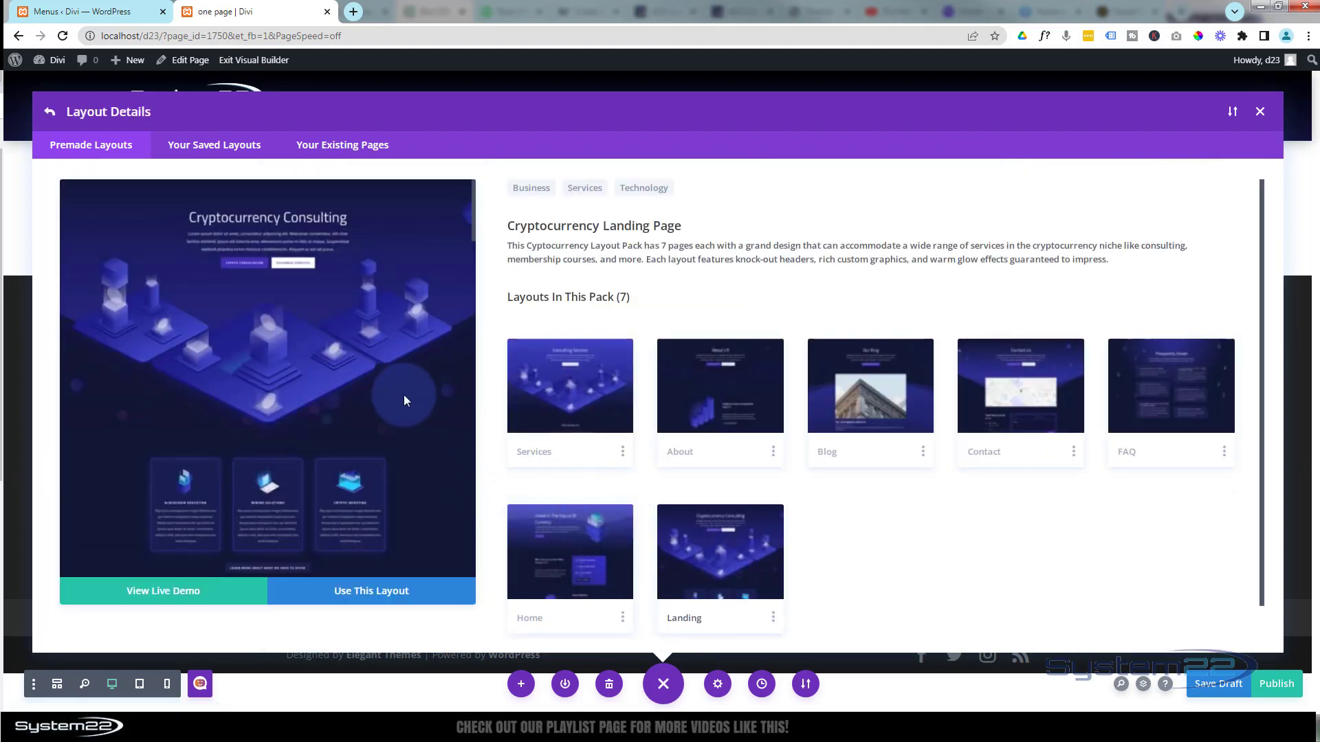
Step: Preview the full Cryptocurrency Landing Page layout and apply it to the page
{"action": "left_click", "coordinate": [626, 445]}
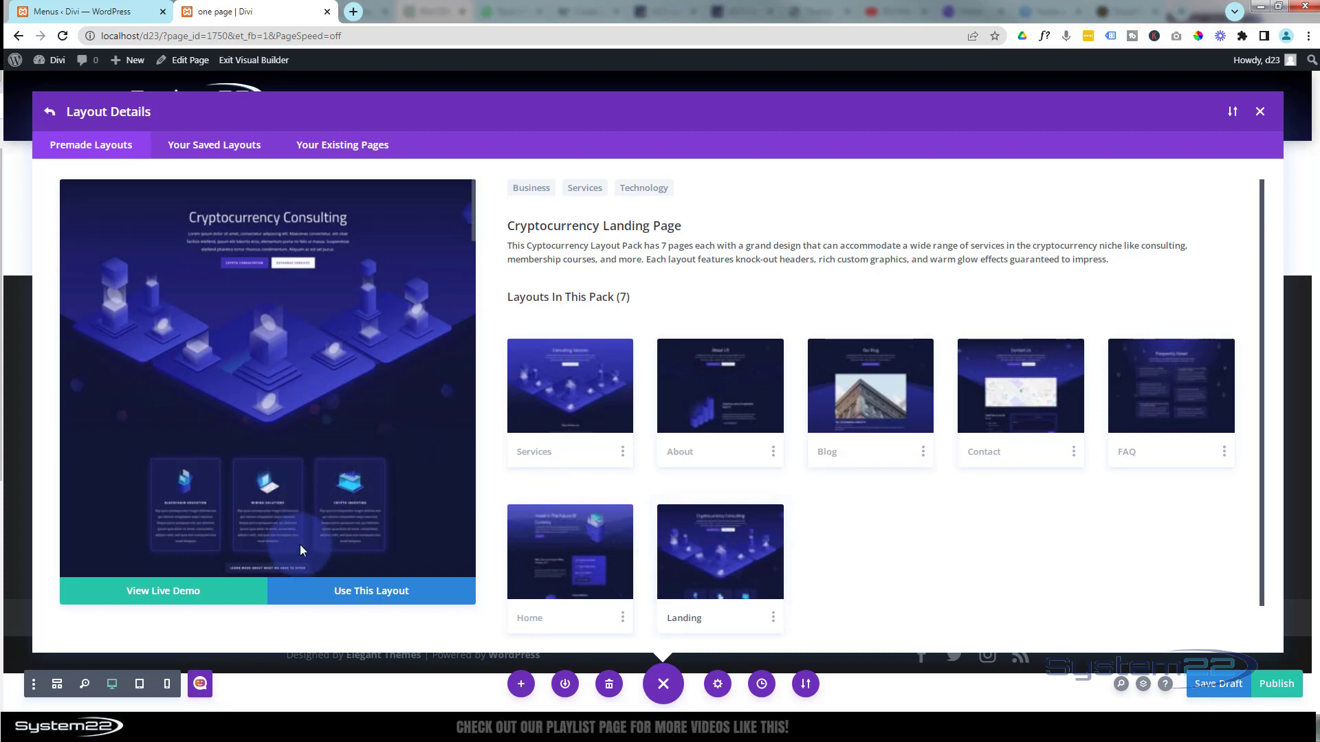
{"action": "scroll", "coordinate": [287, 406], "scroll_direction": "down", "scroll_amount": 5}
{"action": "scroll", "coordinate": [288, 406], "scroll_direction": "down", "scroll_amount": 4}
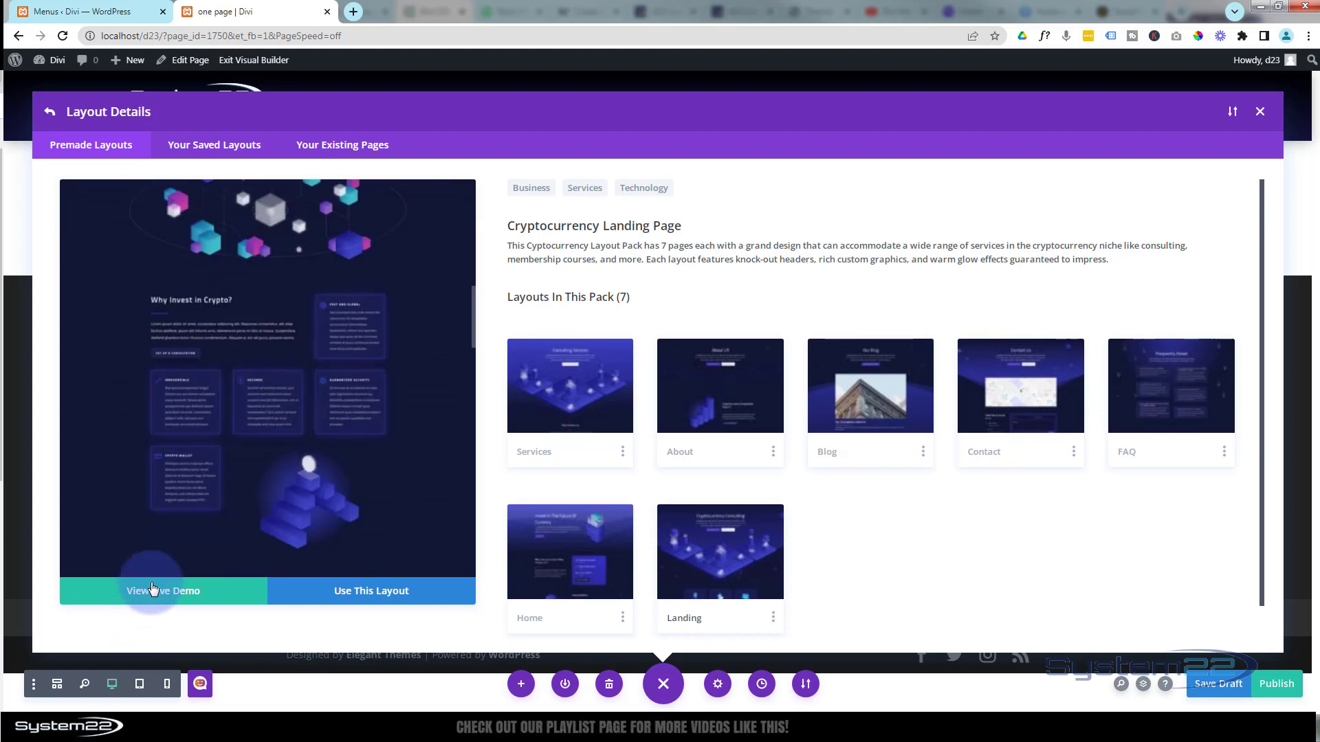
{"action": "scroll", "coordinate": [238, 464], "scroll_direction": "down", "scroll_amount": 5}
{"action": "scroll", "coordinate": [239, 464], "scroll_direction": "down", "scroll_amount": 3}
{"action": "left_click", "coordinate": [352, 597]}
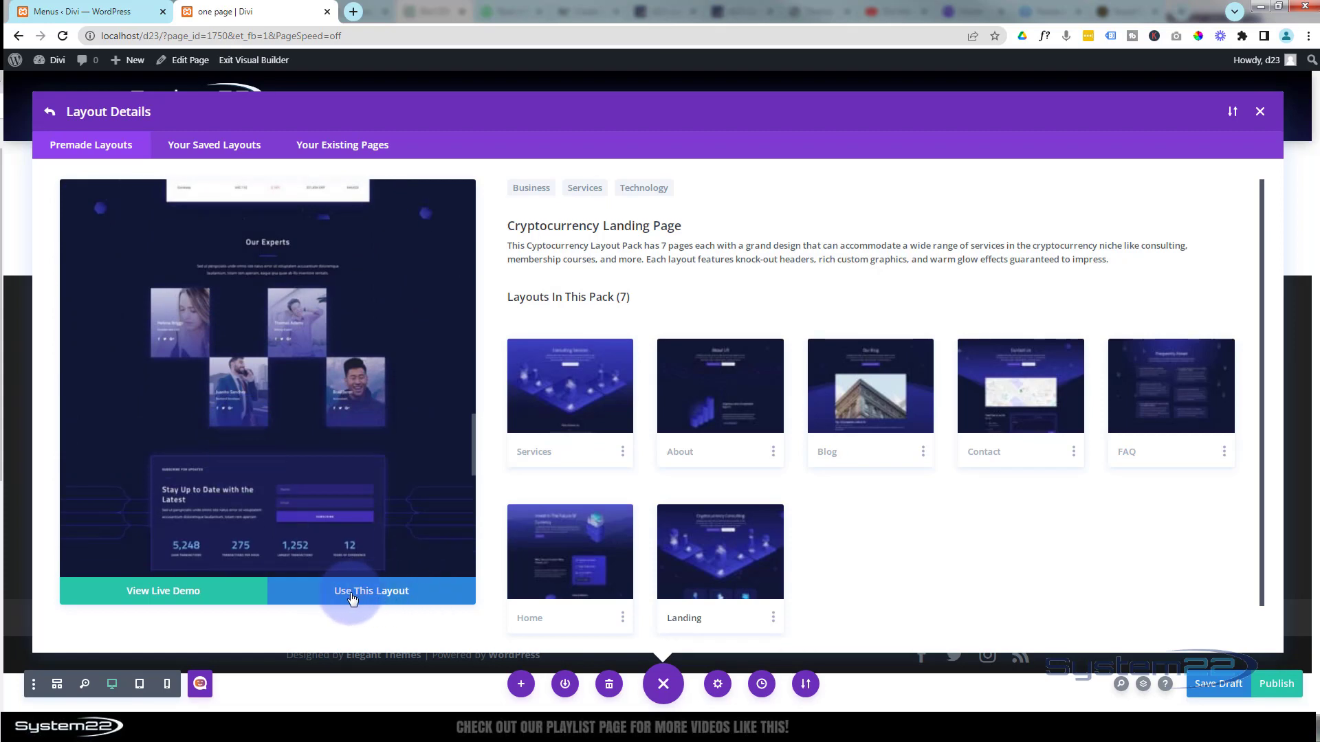
{"action": "left_click", "coordinate": [367, 596]}
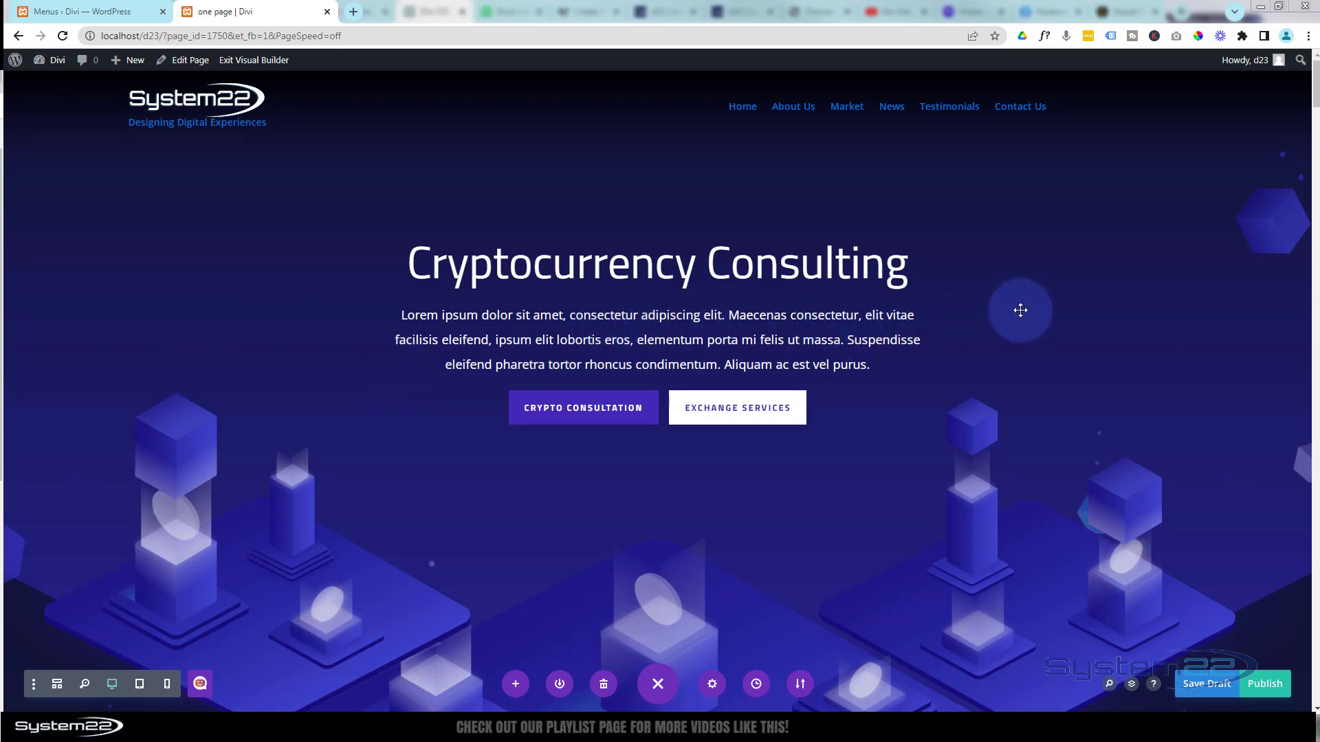
Step: Set the CSS ID of the Cryptocurrency Consulting hero section to "home" and save its settings
{"action": "mouse_move", "coordinate": [249, 383]}
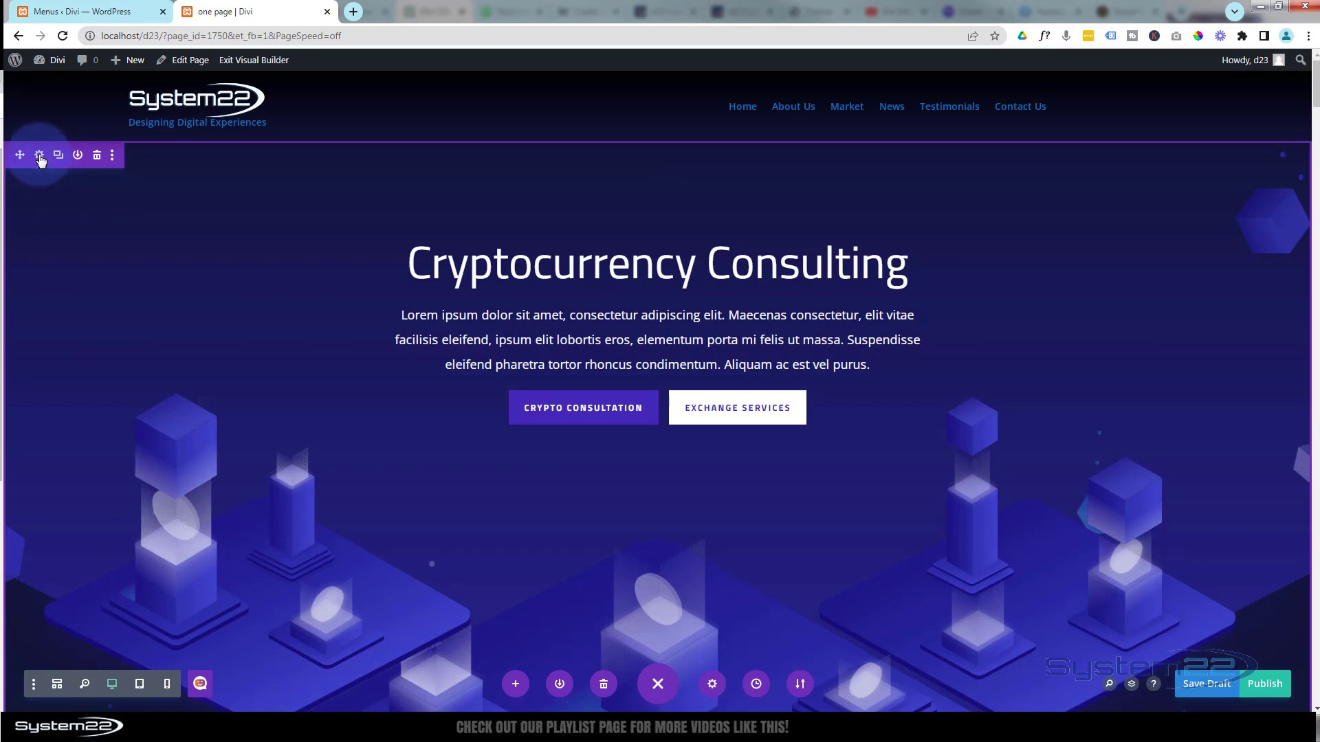
{"action": "left_click", "coordinate": [39, 156]}
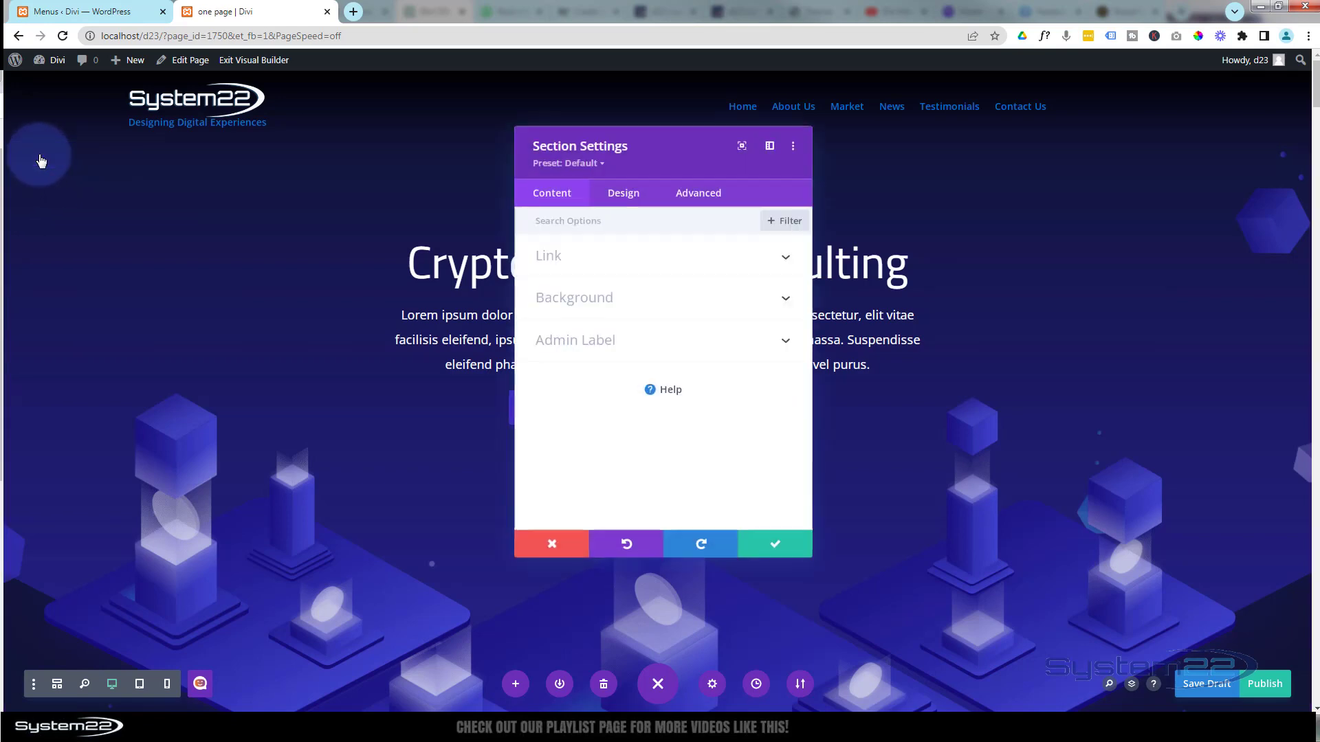
{"action": "left_click", "coordinate": [691, 199]}
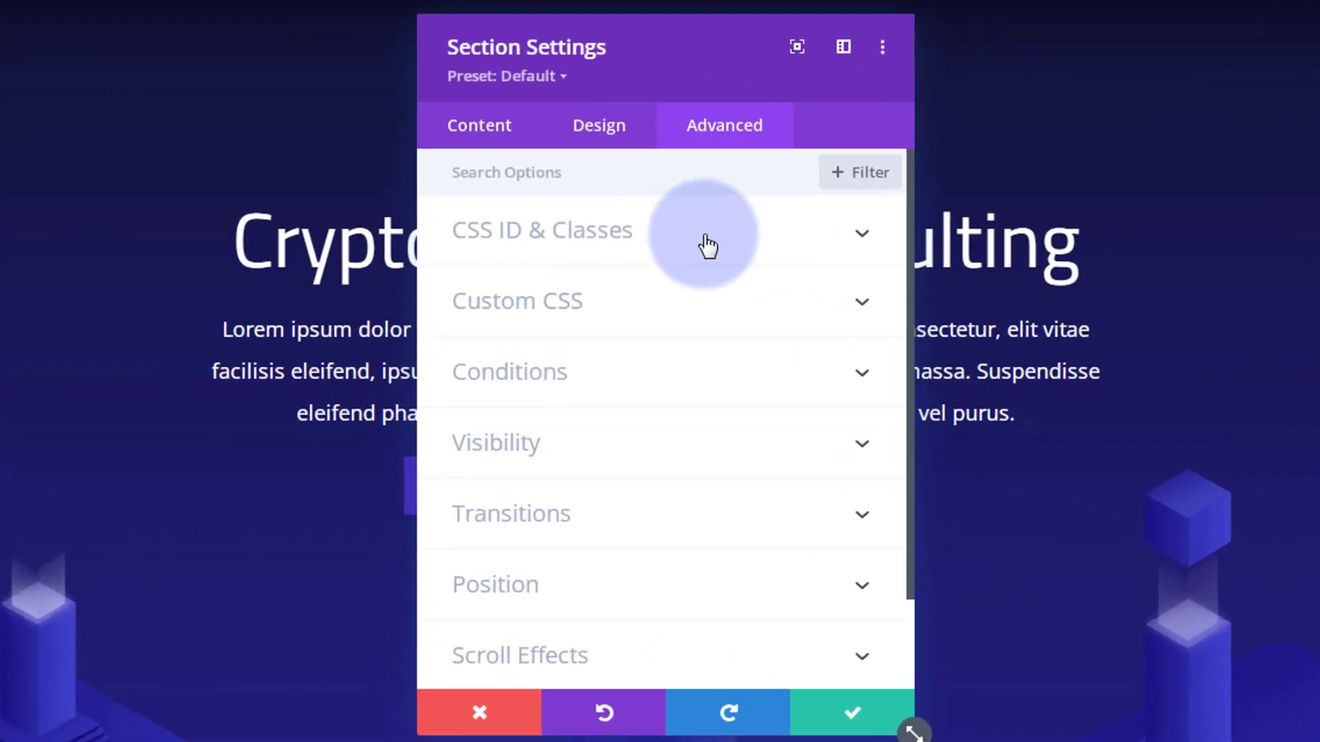
{"action": "left_click", "coordinate": [707, 245]}
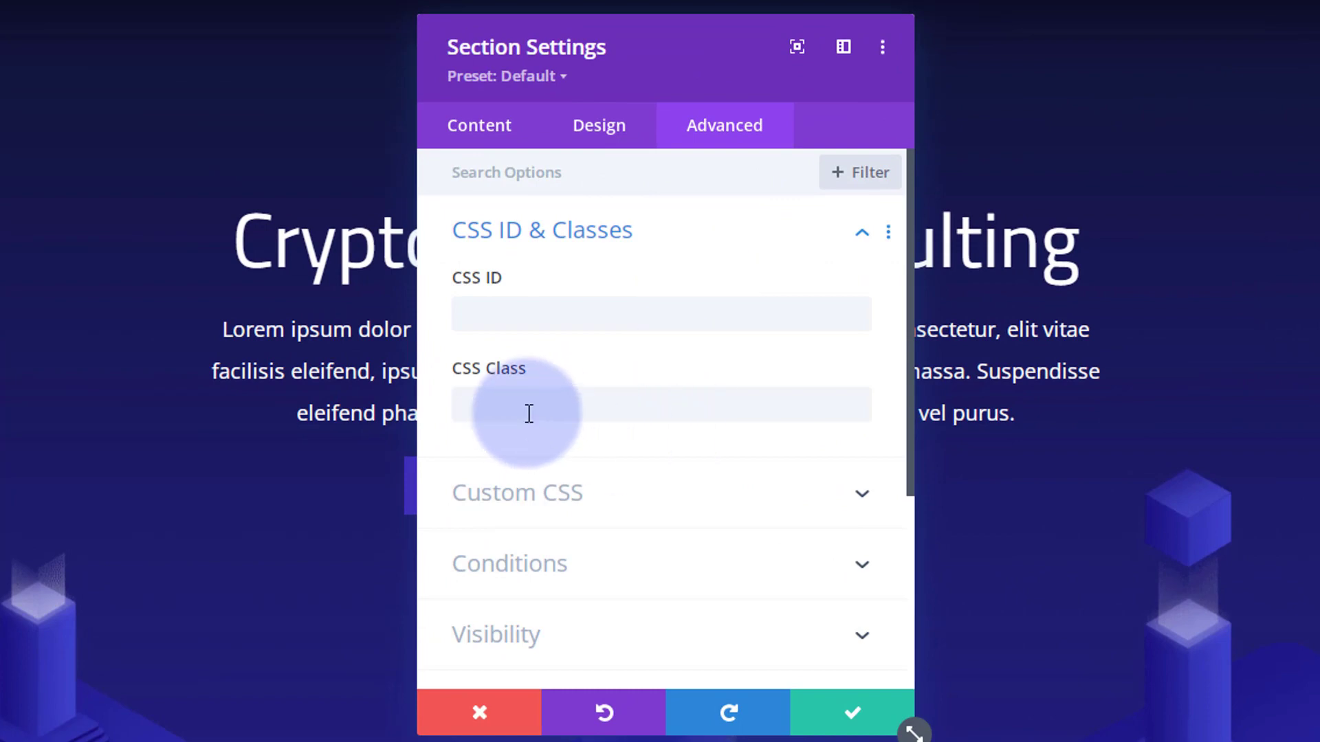
{"action": "left_click", "coordinate": [495, 311]}
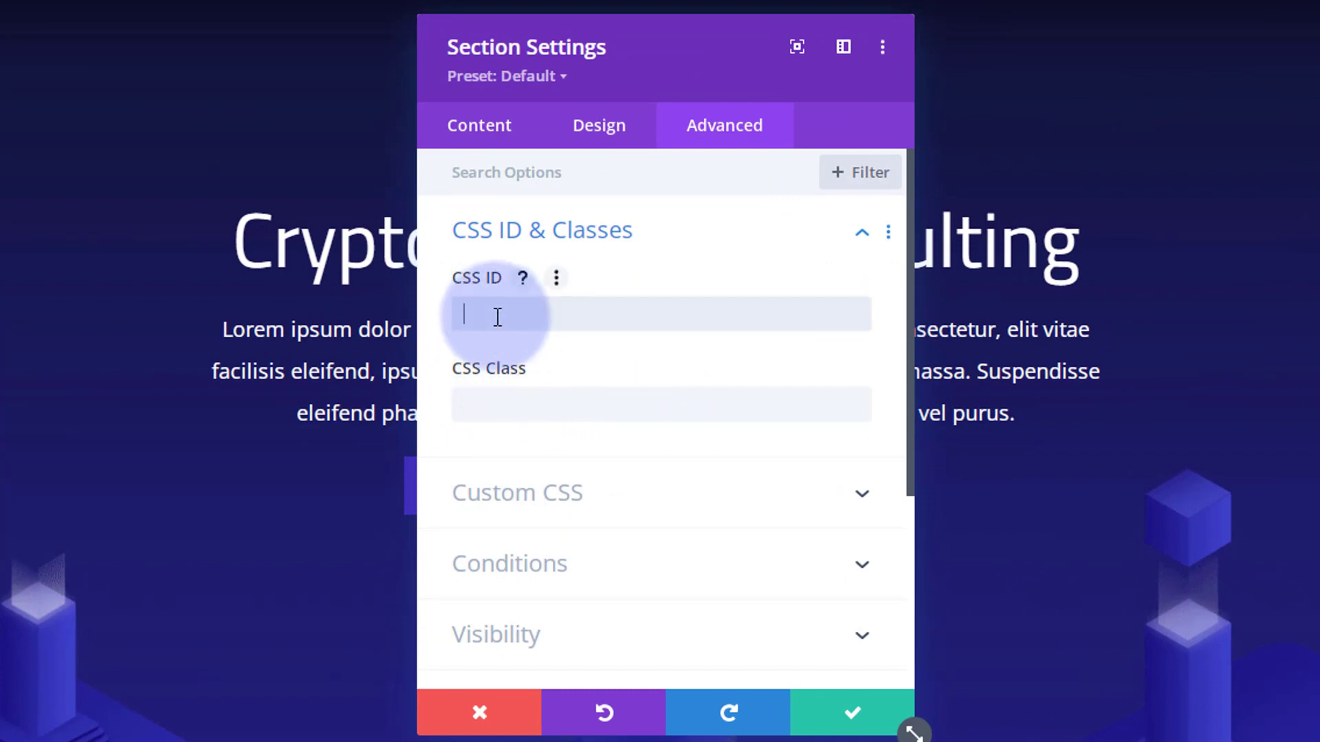
{"action": "type", "text": "home"}
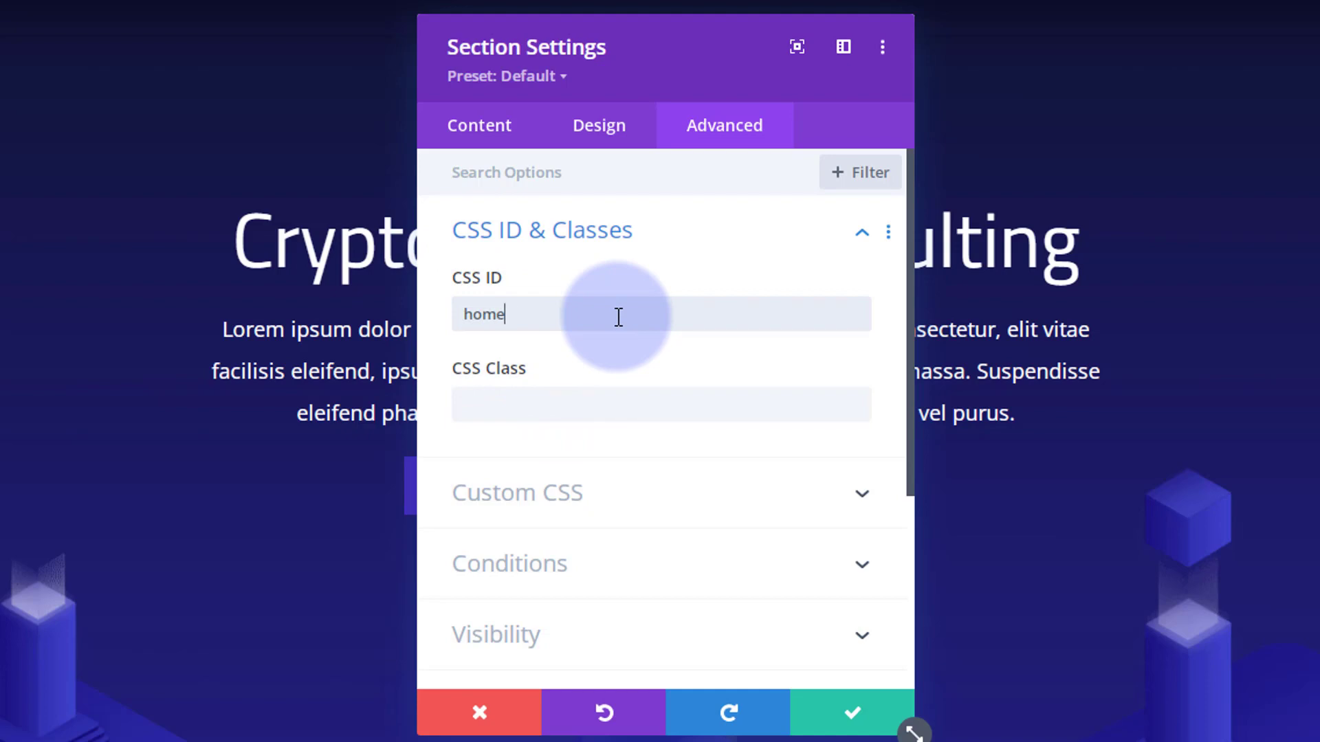
{"action": "left_click_drag", "start_coordinate": [521, 320], "coordinate": [369, 318]}
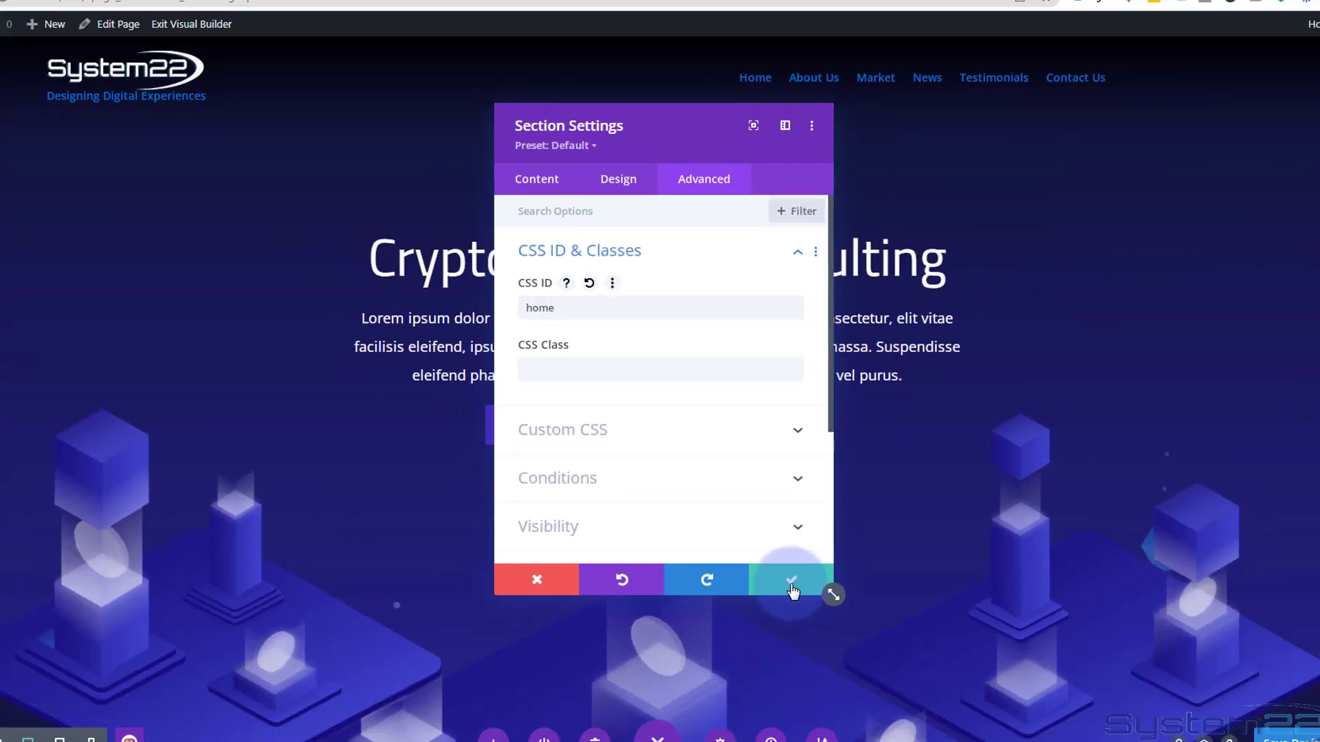
{"action": "left_click", "coordinate": [853, 713]}
Step: Give the section with the Blockchain Education, Mining Solutions and Crypto Investing cards a CSS ID for the About Us link and save
{"action": "scroll", "coordinate": [654, 522], "scroll_direction": "down", "scroll_amount": 7}
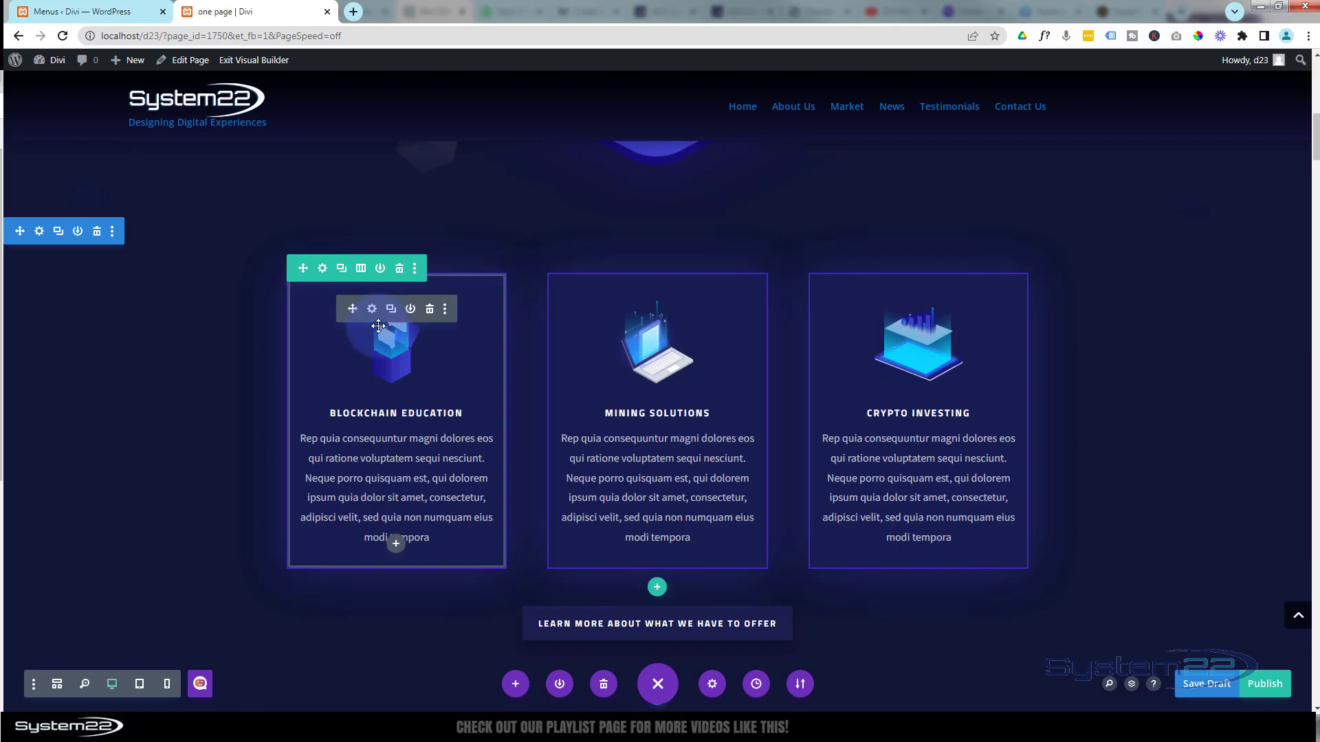
{"action": "left_click", "coordinate": [39, 231]}
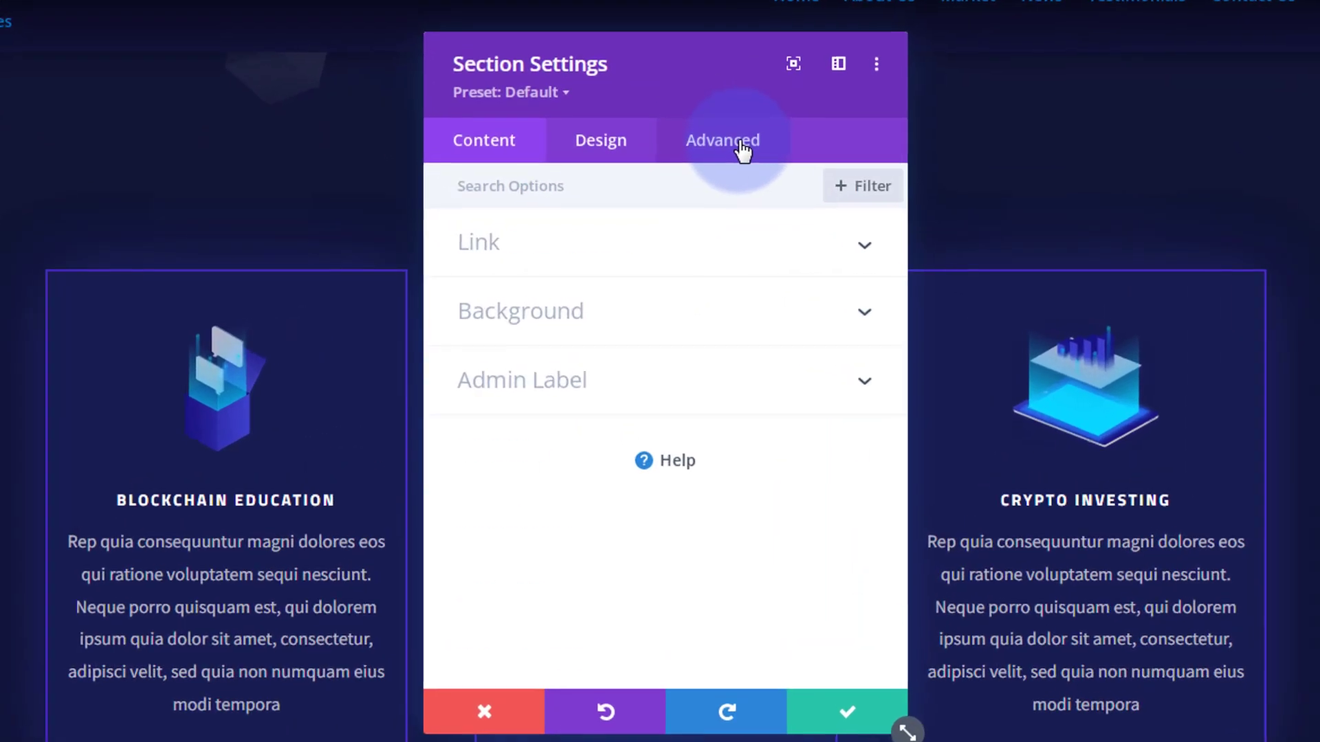
{"action": "left_click", "coordinate": [724, 173]}
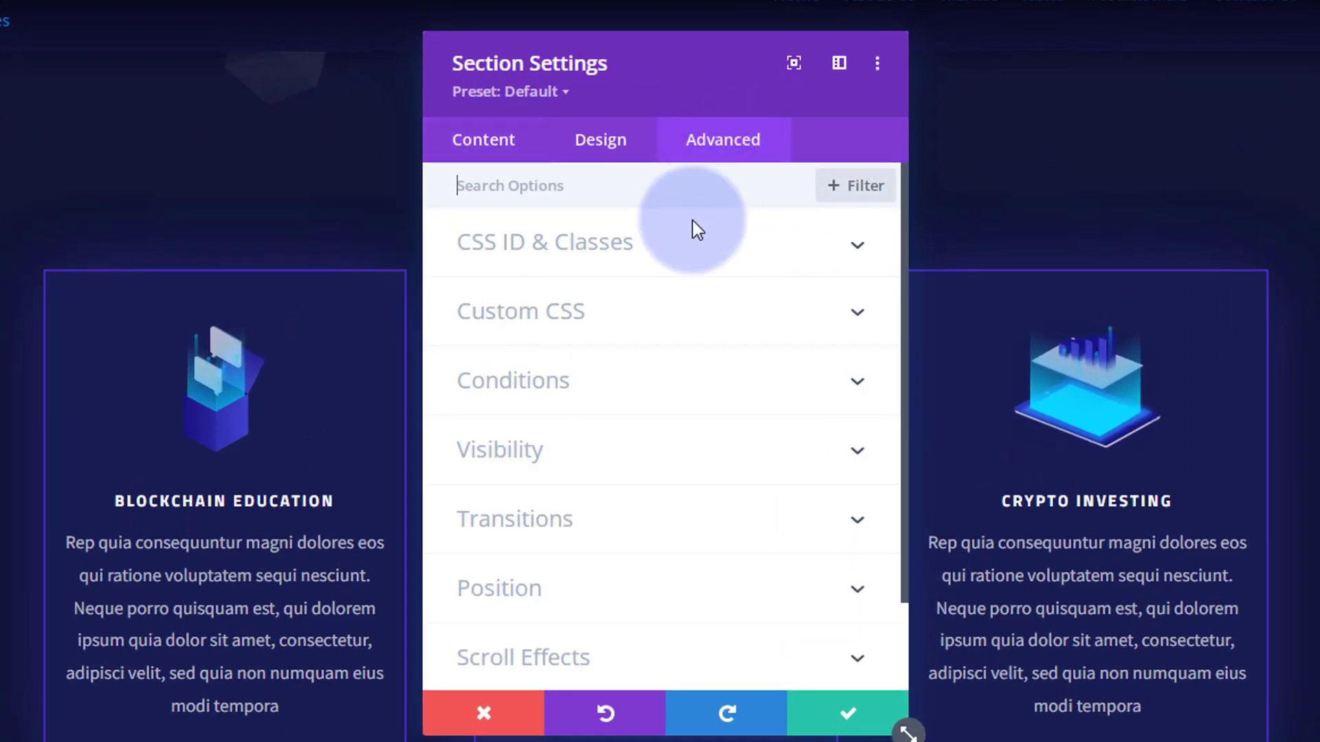
{"action": "left_click", "coordinate": [687, 253]}
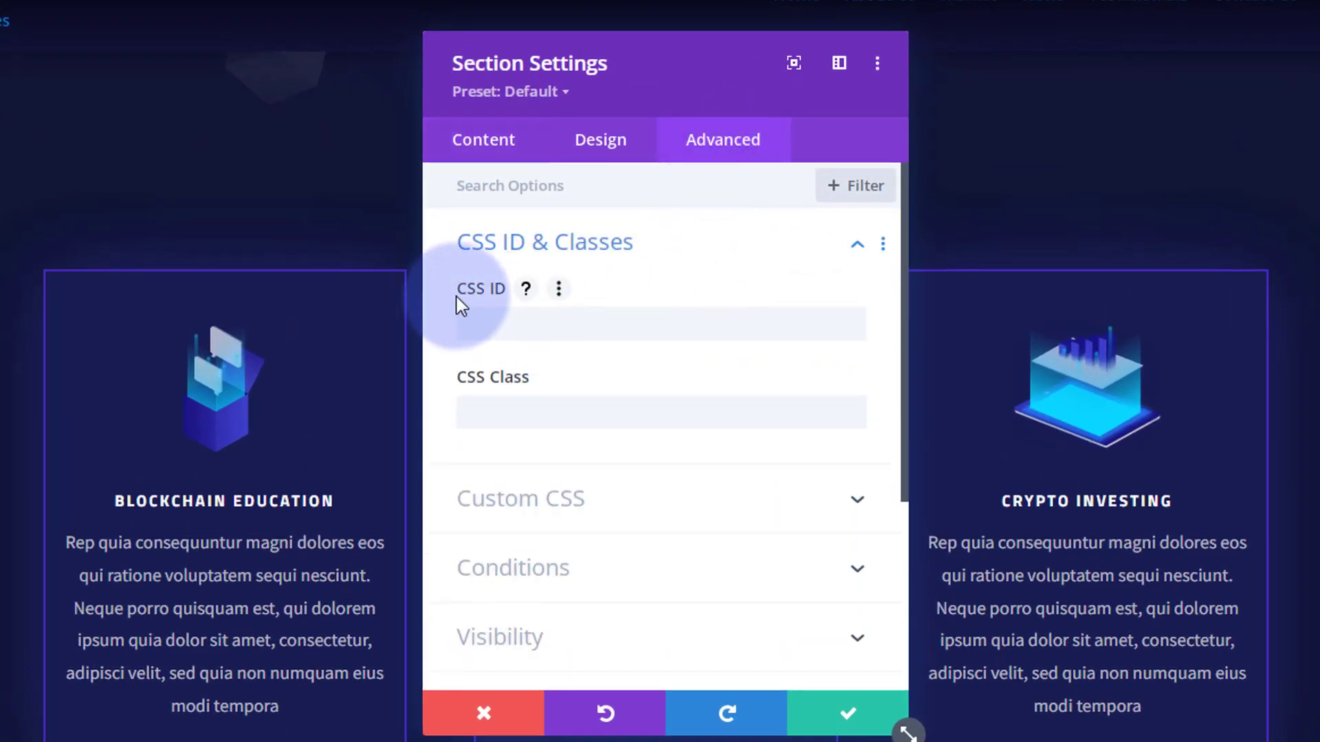
{"action": "left_click", "coordinate": [486, 325]}
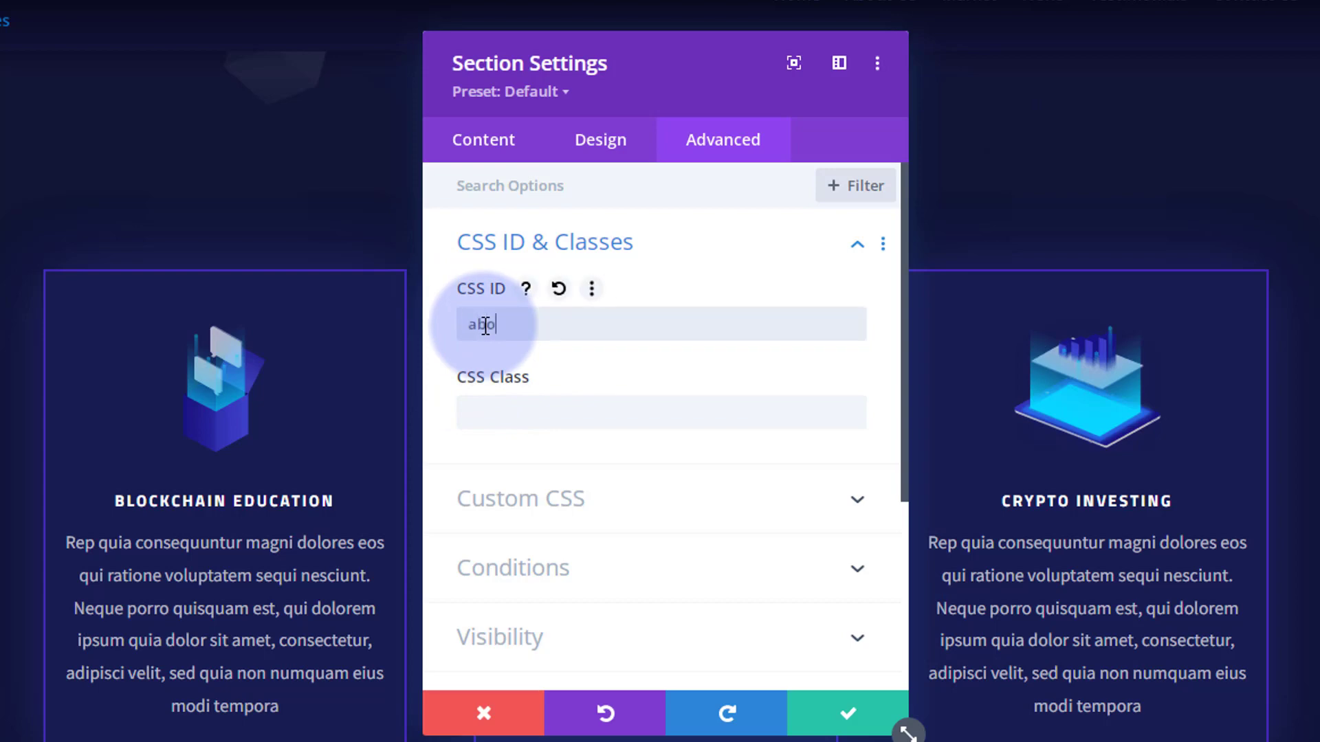
{"action": "left_click", "coordinate": [820, 720]}
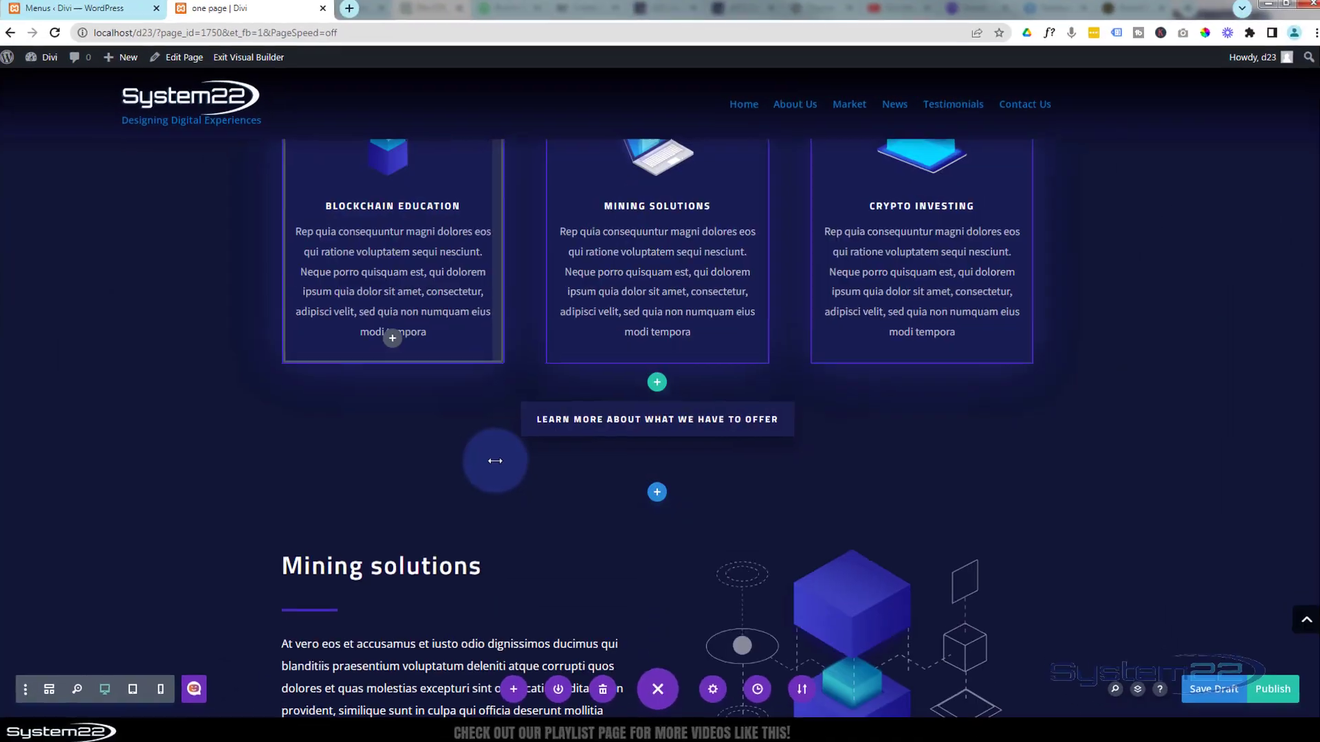
Step: Set the CSS ID of the "How Blockchain Works" section to "how" and save its settings
{"action": "scroll", "coordinate": [498, 458], "scroll_direction": "down", "scroll_amount": 2}
{"action": "scroll", "coordinate": [497, 459], "scroll_direction": "down", "scroll_amount": 9}
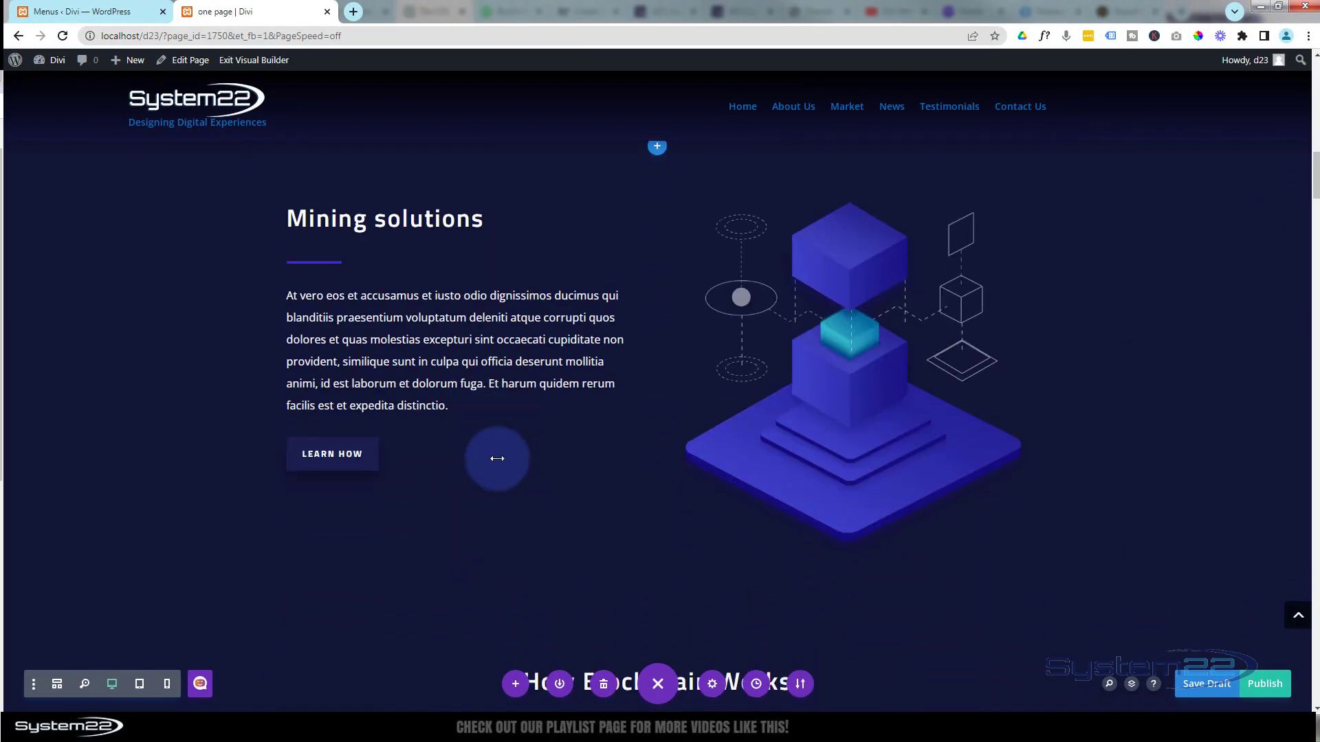
{"action": "scroll", "coordinate": [497, 458], "scroll_direction": "down", "scroll_amount": 1}
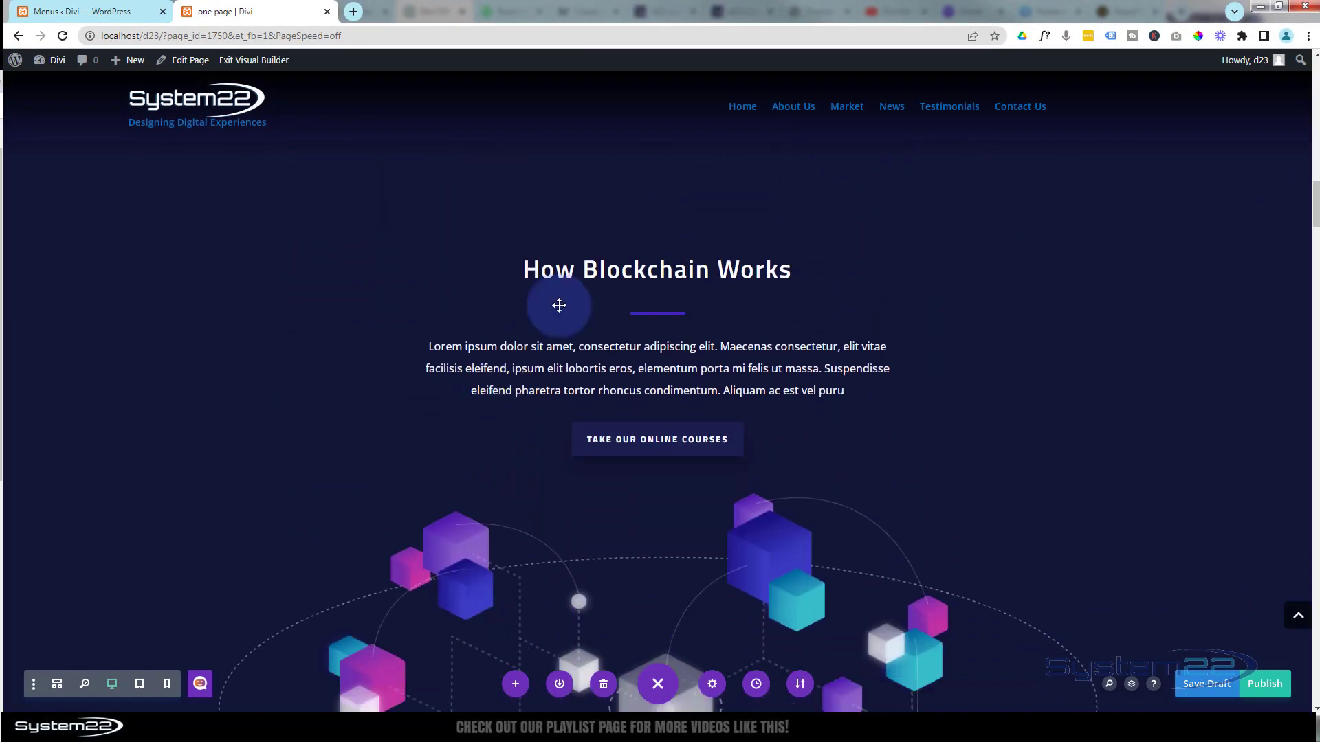
{"action": "left_click", "coordinate": [40, 212]}
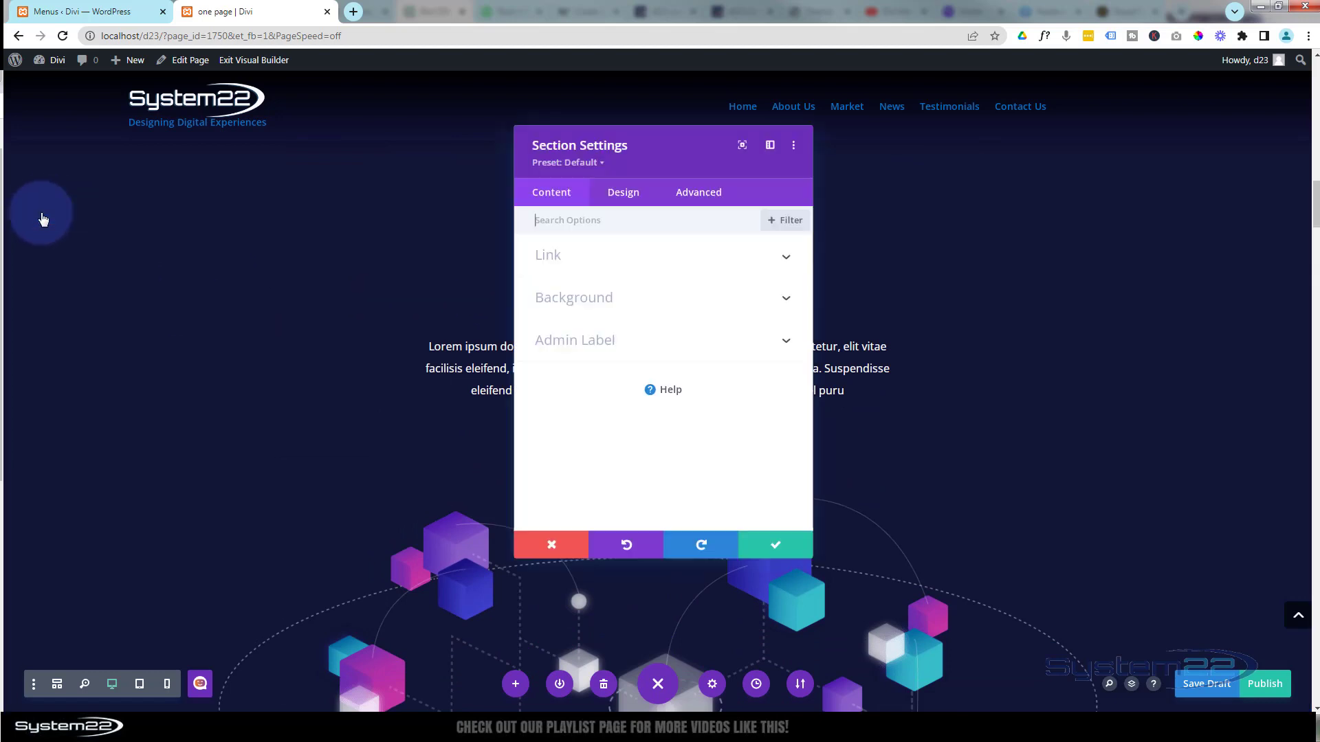
{"action": "left_click", "coordinate": [701, 197]}
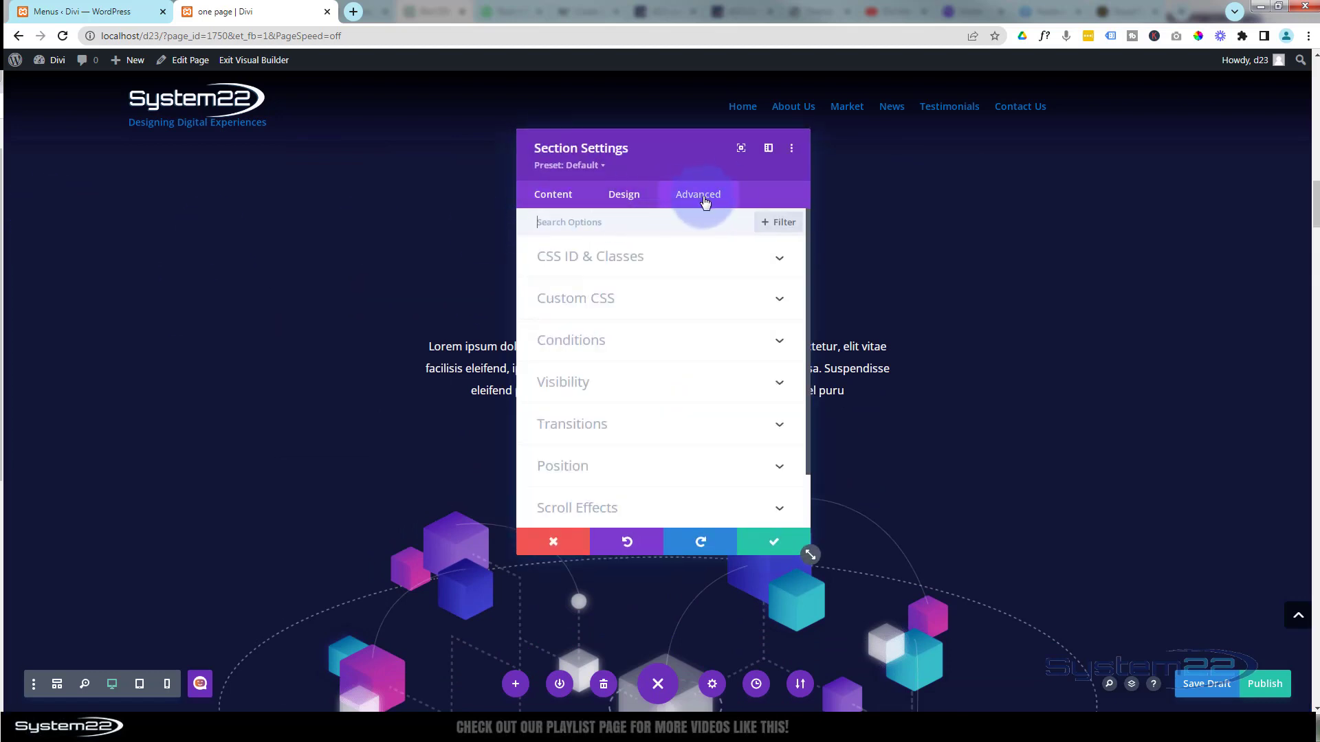
{"action": "left_click", "coordinate": [686, 259]}
{"action": "left_click", "coordinate": [559, 364]}
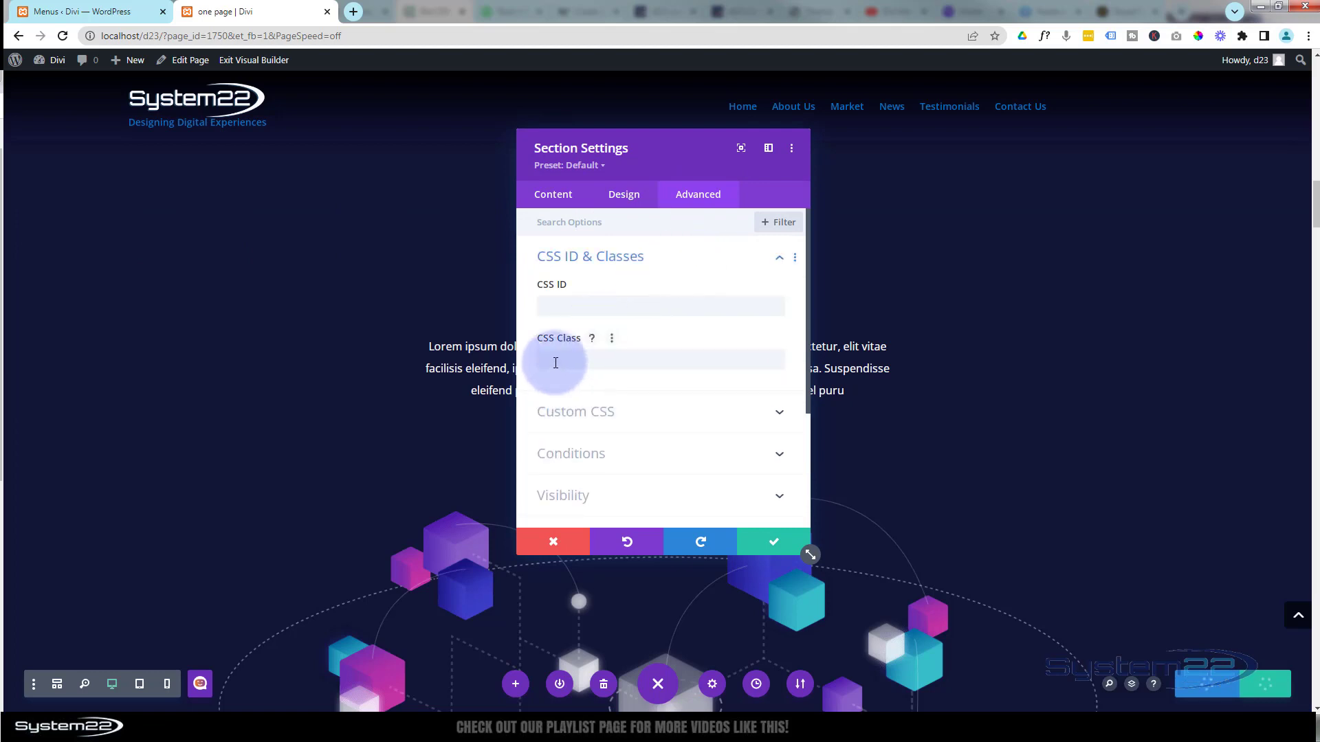
{"action": "left_click", "coordinate": [548, 306]}
{"action": "type", "text": "how"}
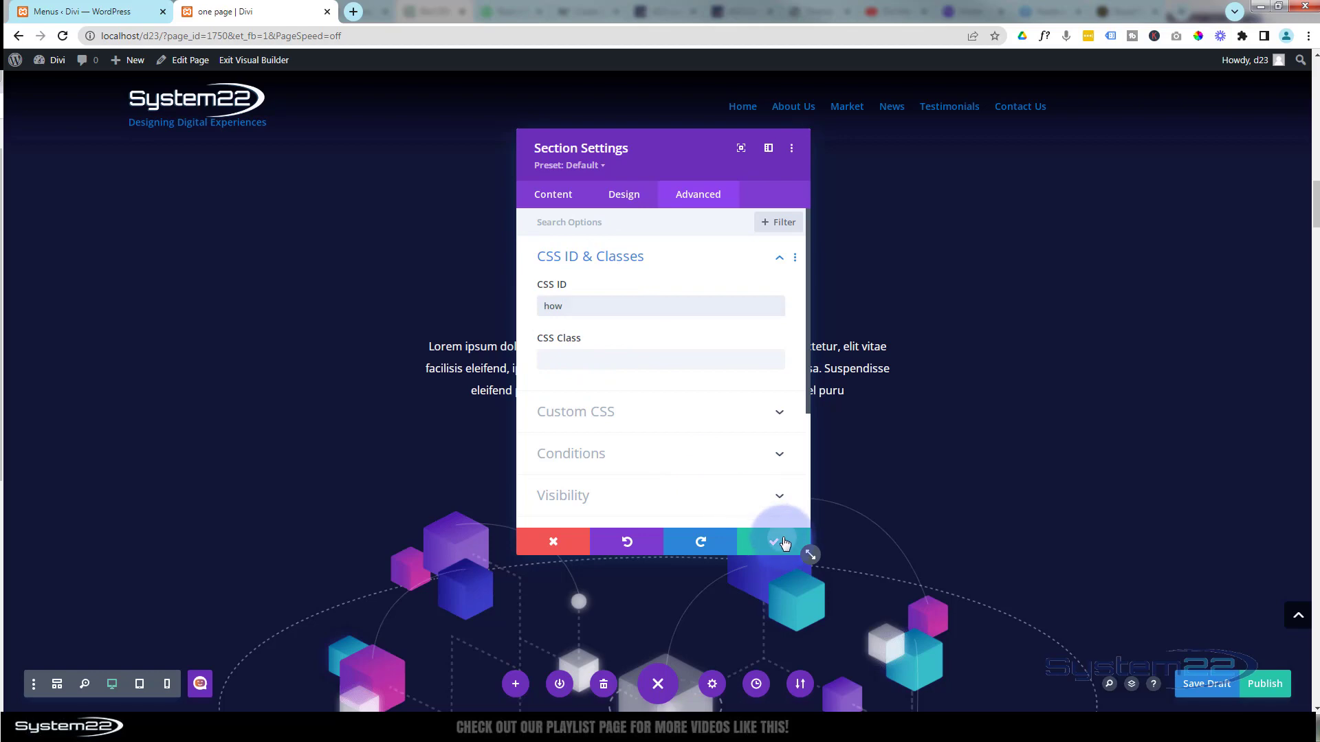
{"action": "left_click", "coordinate": [773, 542]}
Step: Give the "Stay Up to Date with the Latest" subscription section a CSS ID beginning with "late" and save its settings
{"action": "scroll", "coordinate": [585, 442], "scroll_direction": "down", "scroll_amount": 9}
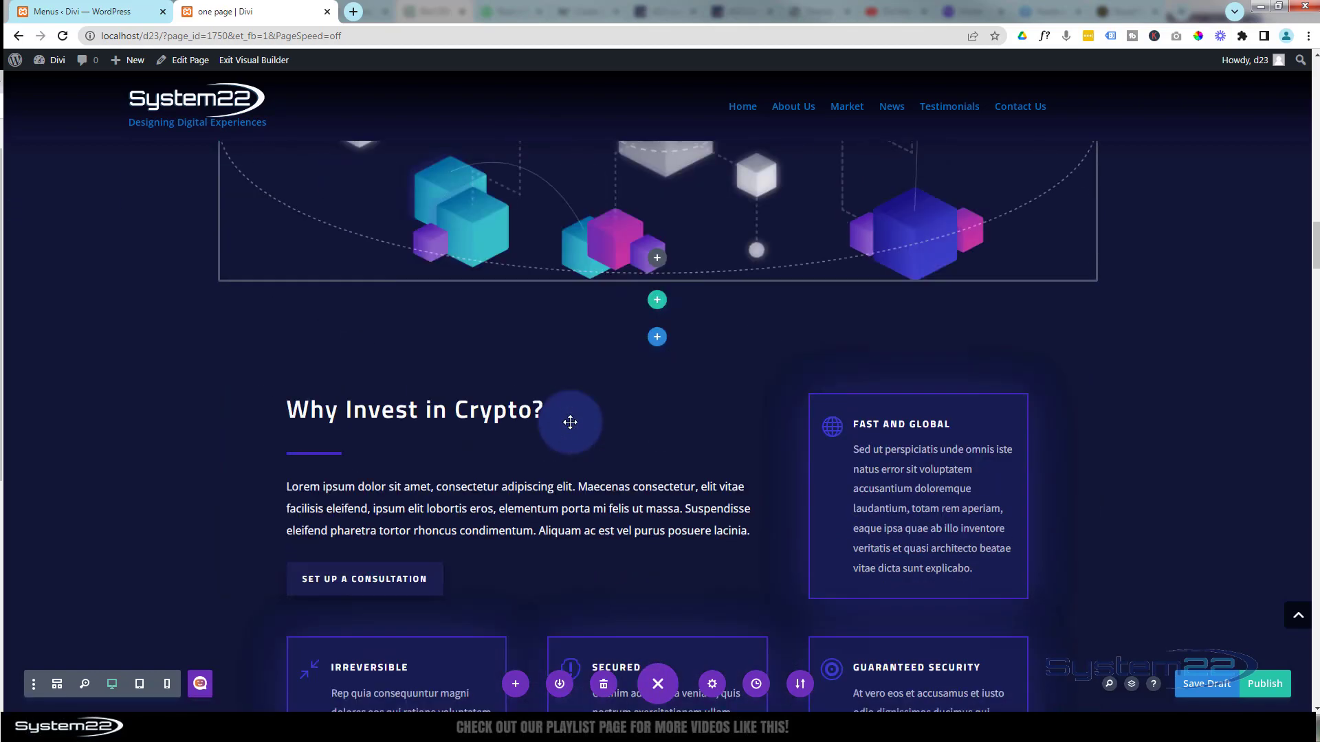
{"action": "scroll", "coordinate": [570, 422], "scroll_direction": "down", "scroll_amount": 4}
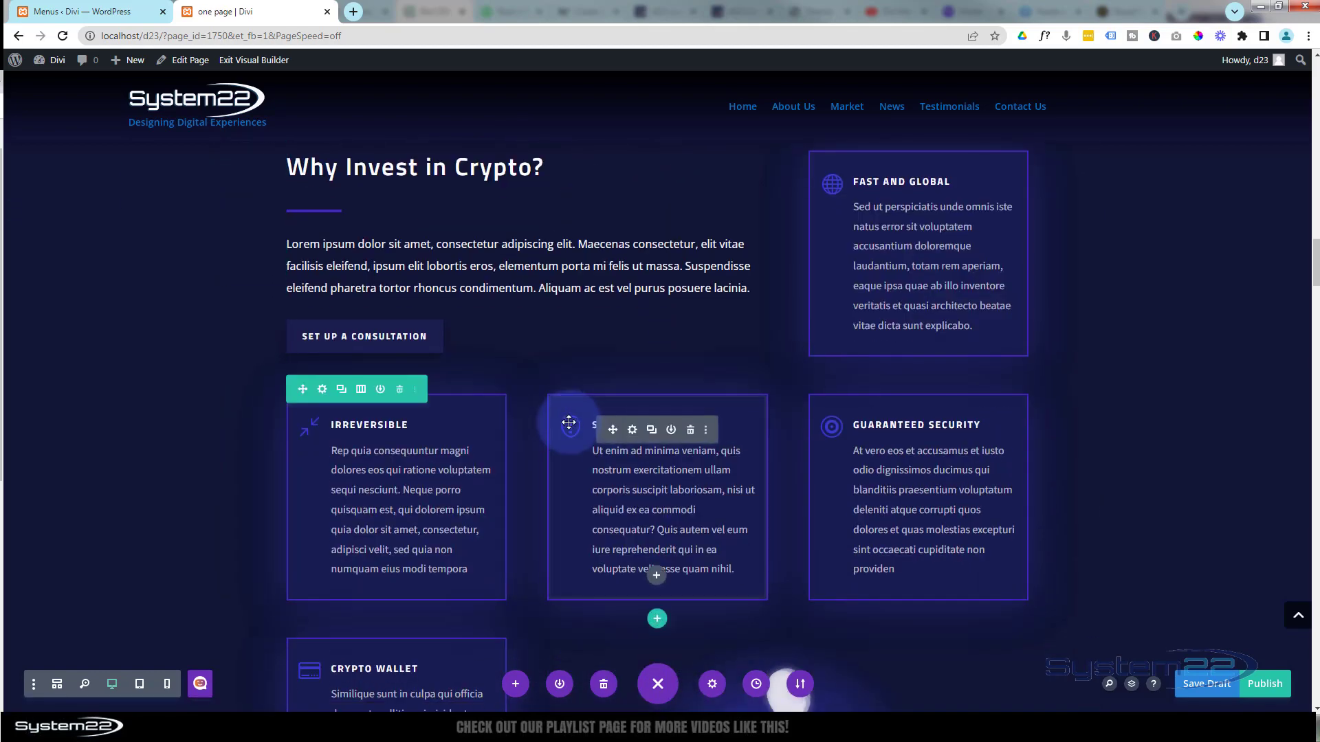
{"action": "scroll", "coordinate": [569, 422], "scroll_direction": "down", "scroll_amount": 3}
{"action": "scroll", "coordinate": [568, 422], "scroll_direction": "down", "scroll_amount": 9}
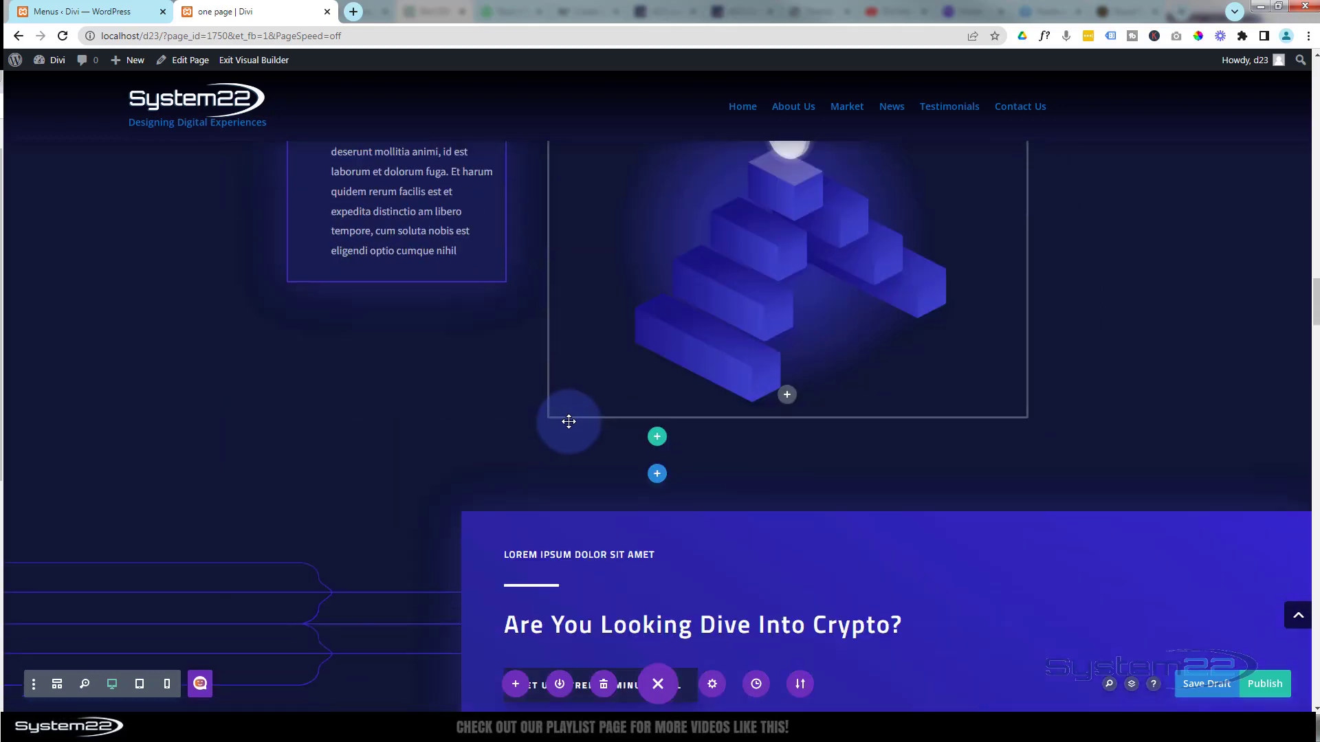
{"action": "scroll", "coordinate": [569, 421], "scroll_direction": "down", "scroll_amount": 6}
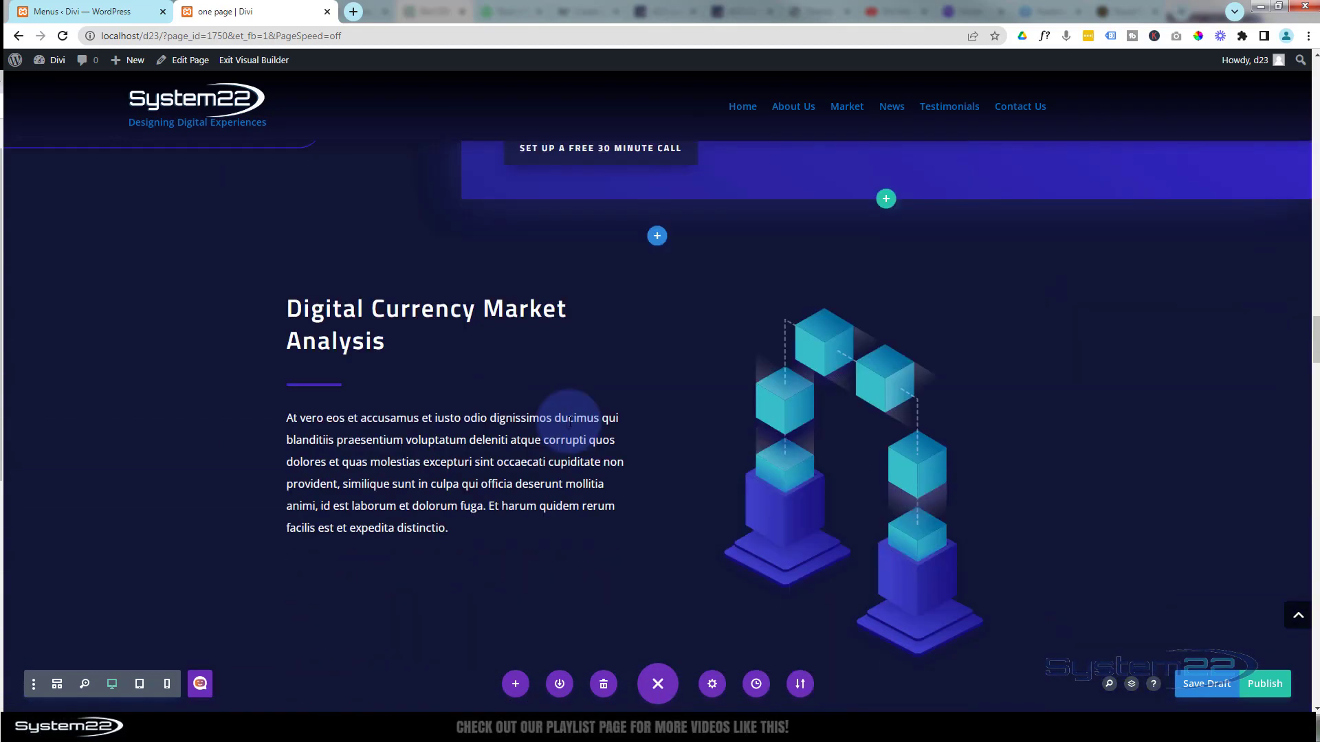
{"action": "scroll", "coordinate": [570, 422], "scroll_direction": "down", "scroll_amount": 6}
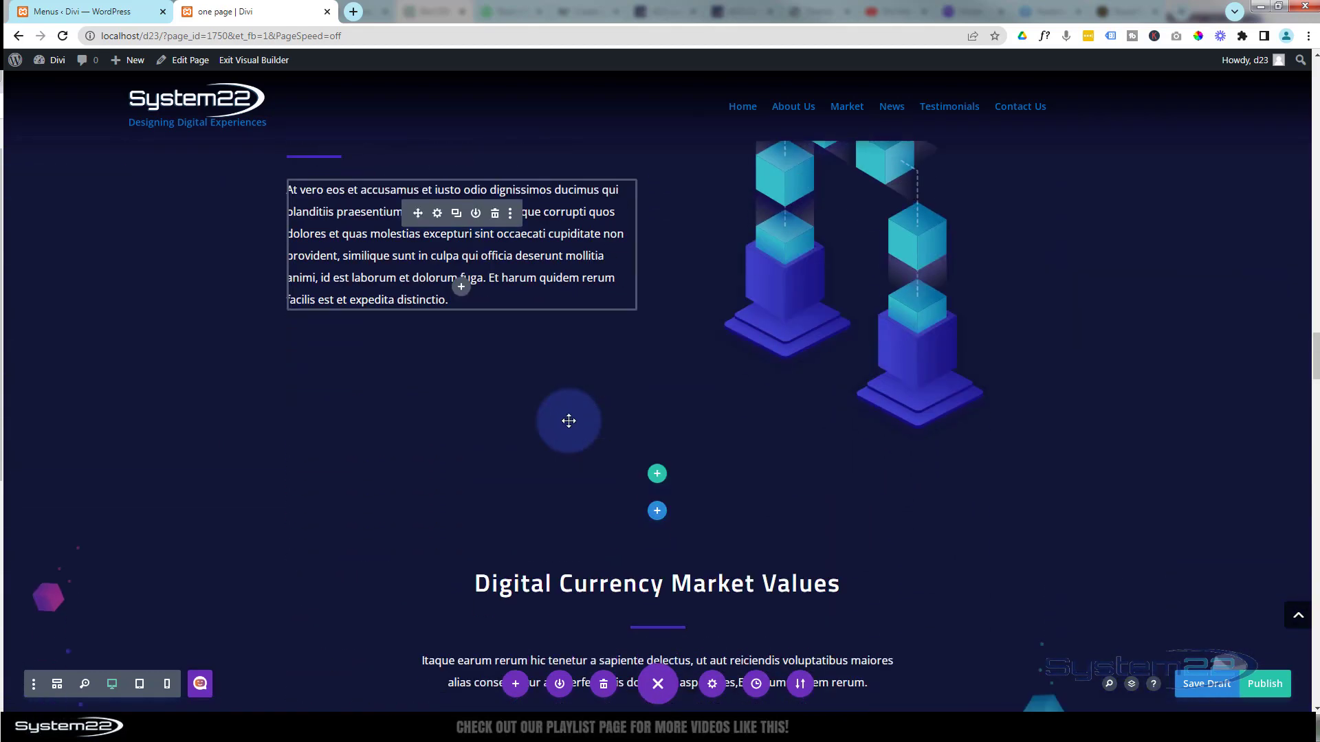
{"action": "scroll", "coordinate": [570, 421], "scroll_direction": "down", "scroll_amount": 15}
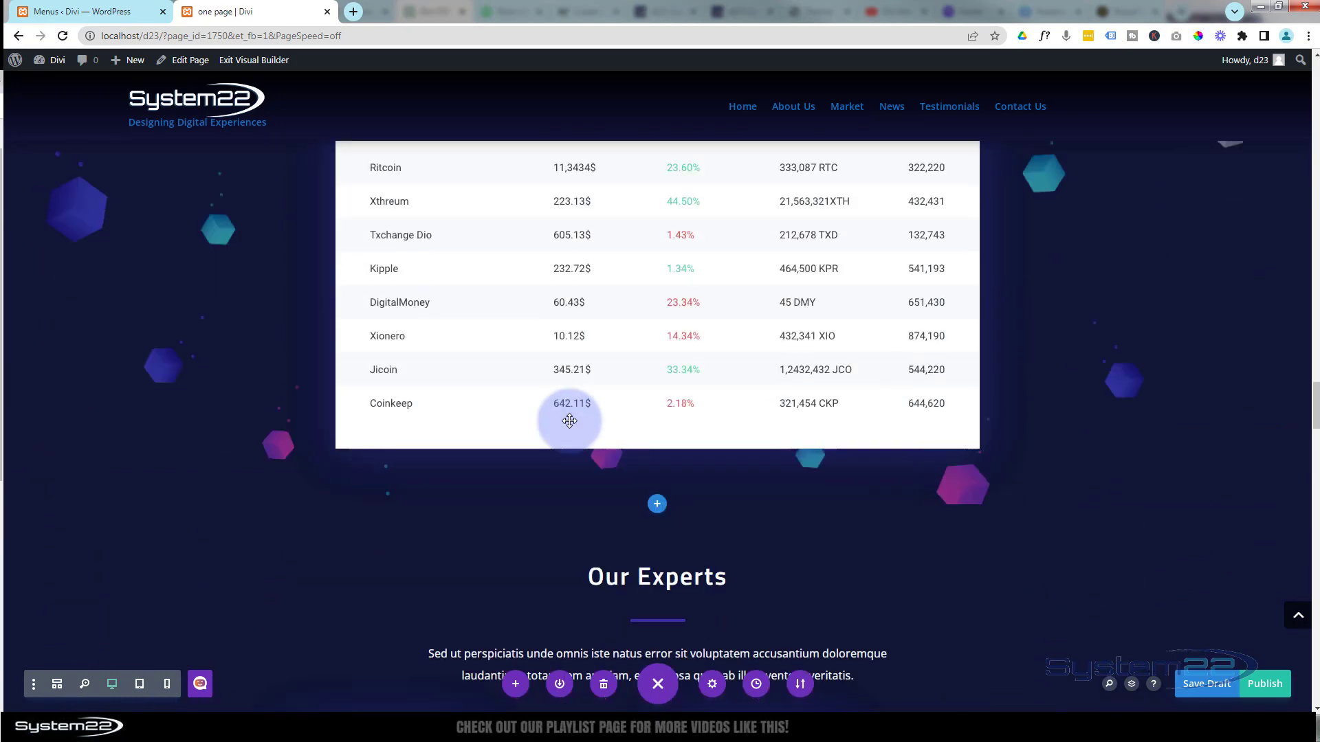
{"action": "scroll", "coordinate": [571, 421], "scroll_direction": "down", "scroll_amount": 6}
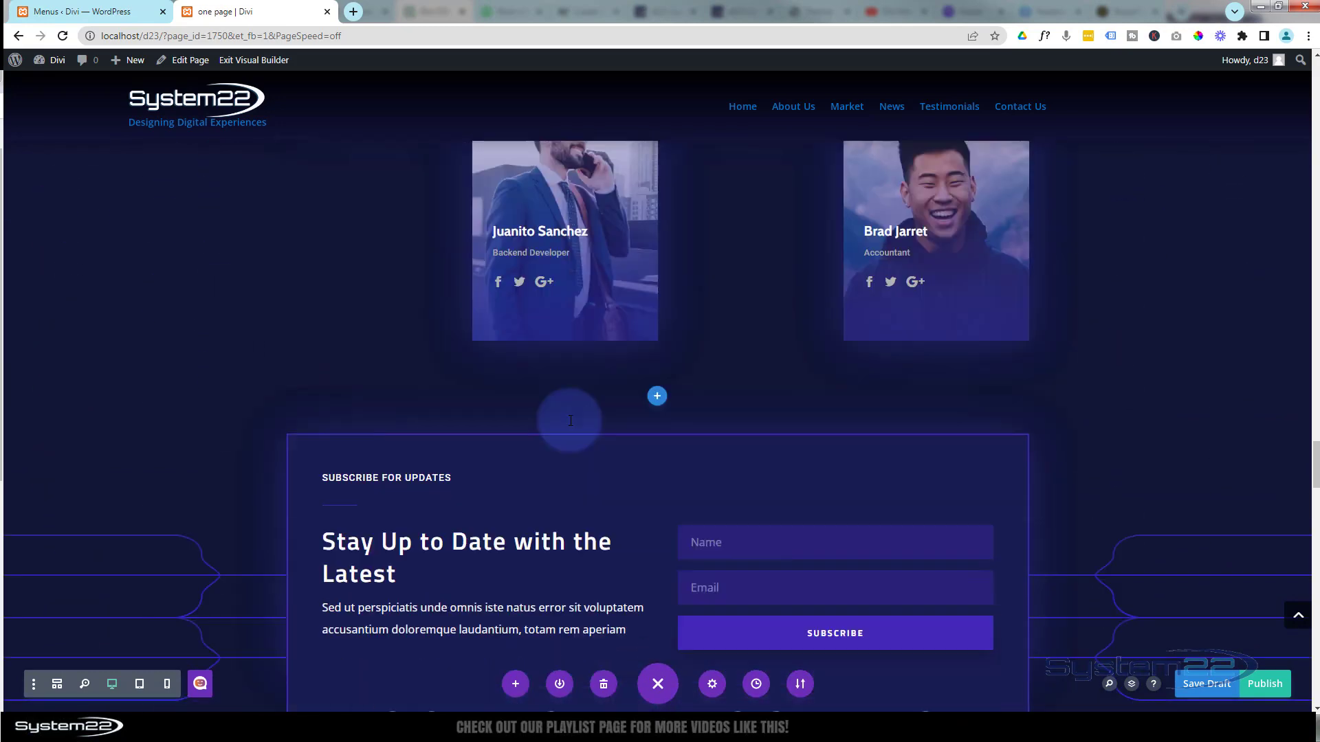
{"action": "scroll", "coordinate": [570, 420], "scroll_direction": "down", "scroll_amount": 1}
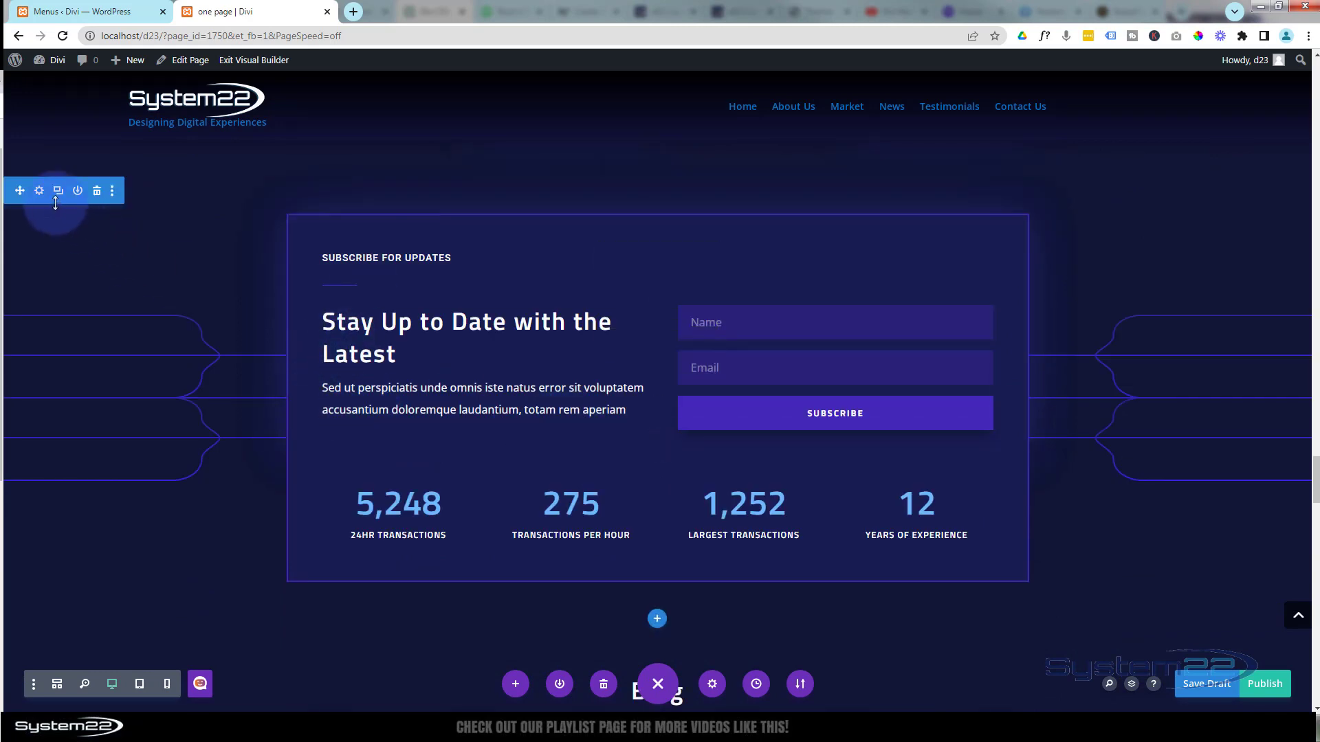
{"action": "left_click", "coordinate": [39, 193]}
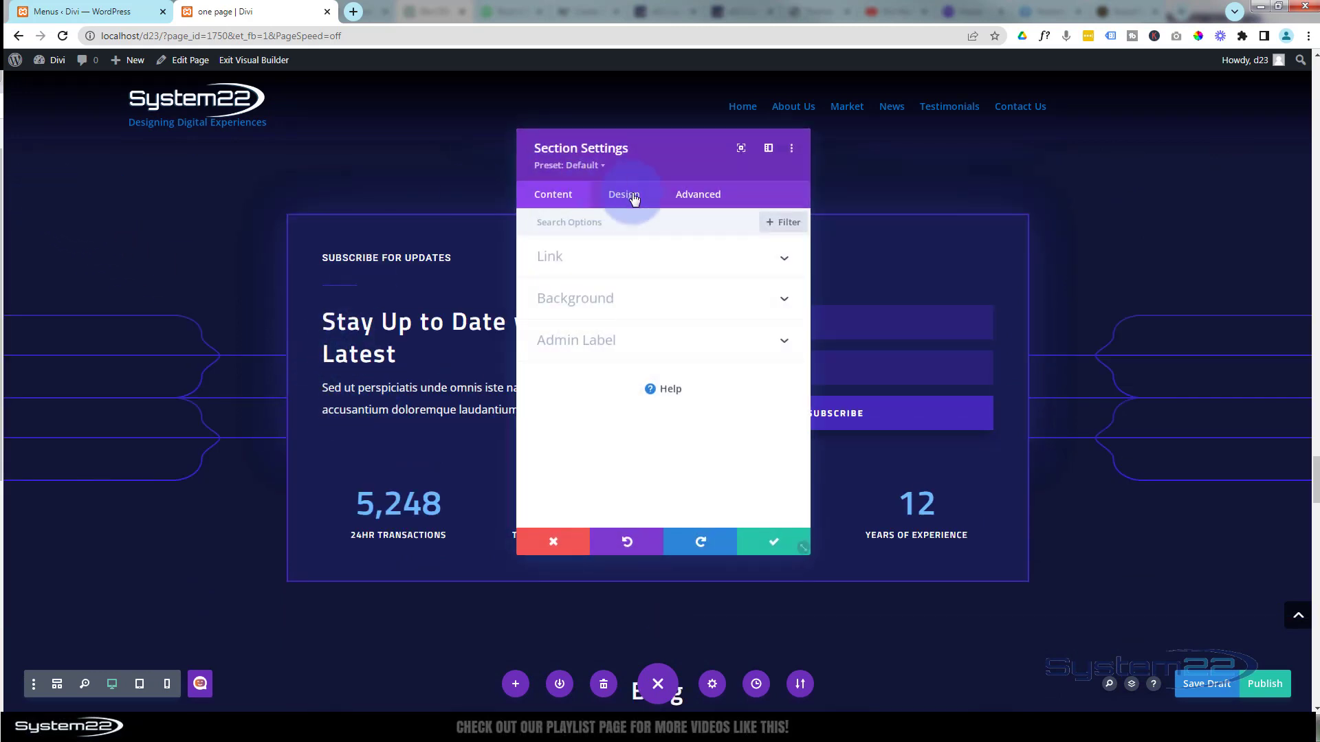
{"action": "left_click", "coordinate": [696, 195]}
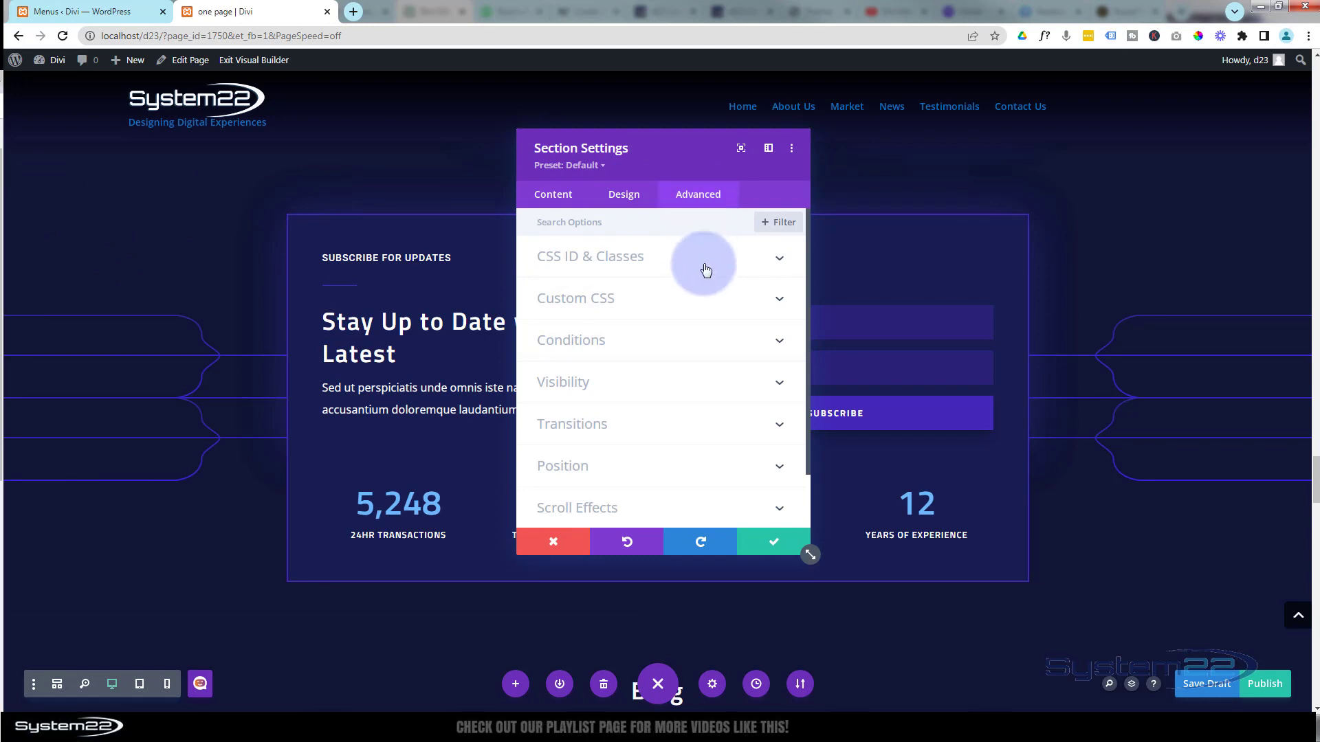
{"action": "left_click", "coordinate": [705, 268]}
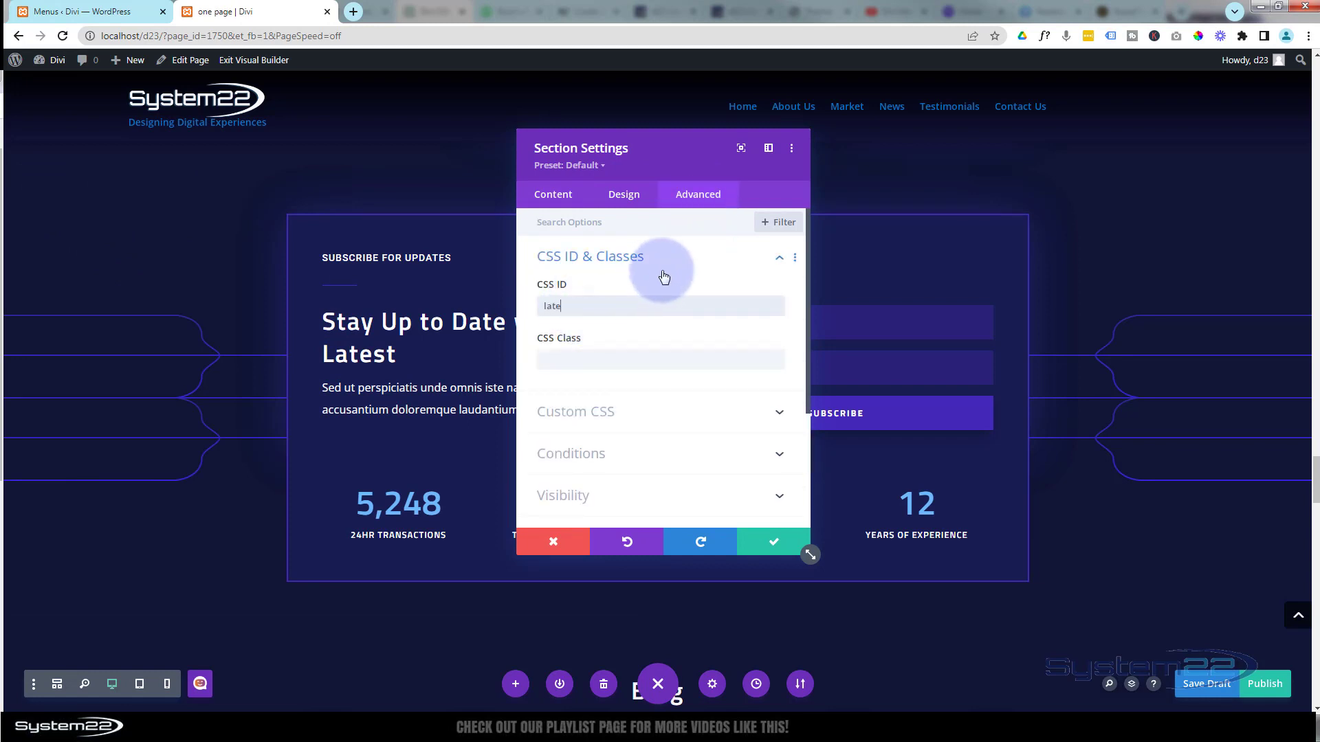
{"action": "left_click", "coordinate": [771, 550]}
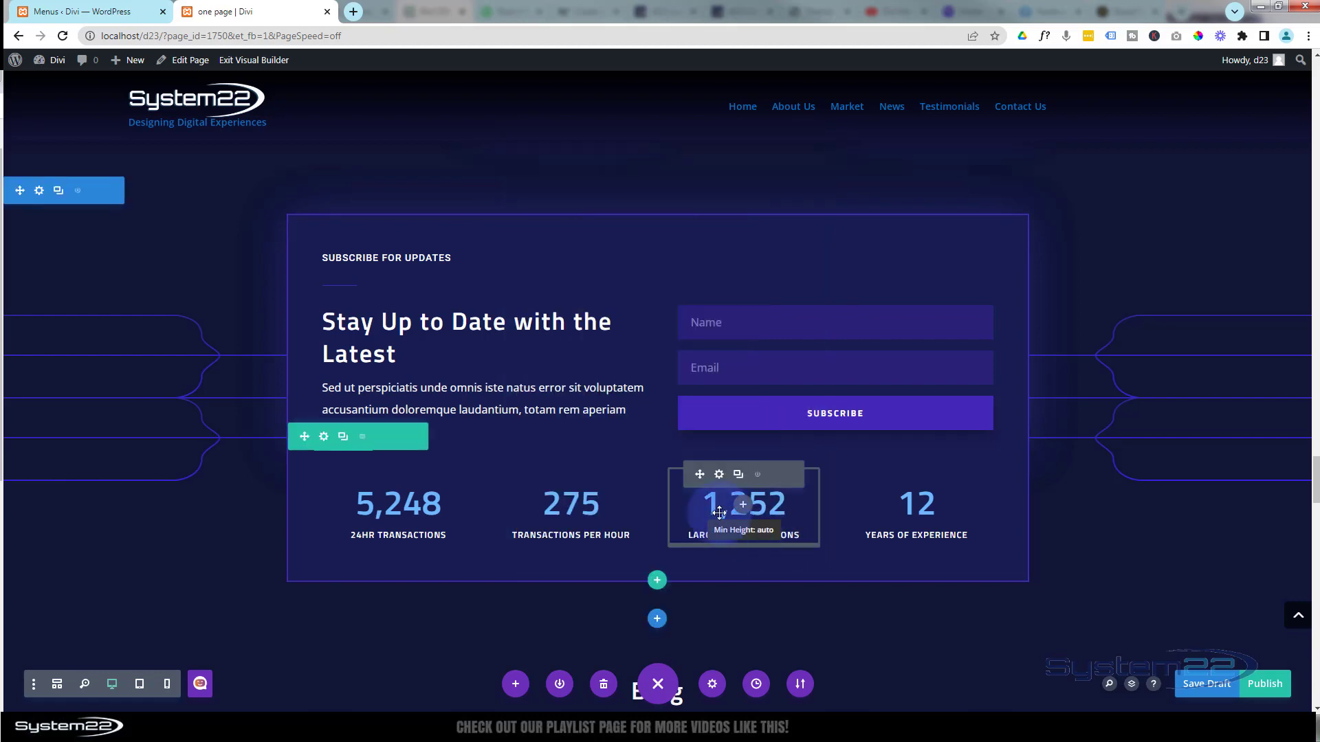
Step: Set the CSS ID of the "What Our Clients are Saying" section to "testimonials" and save its settings
{"action": "scroll", "coordinate": [639, 462], "scroll_direction": "down", "scroll_amount": 3}
{"action": "scroll", "coordinate": [639, 461], "scroll_direction": "down", "scroll_amount": 10}
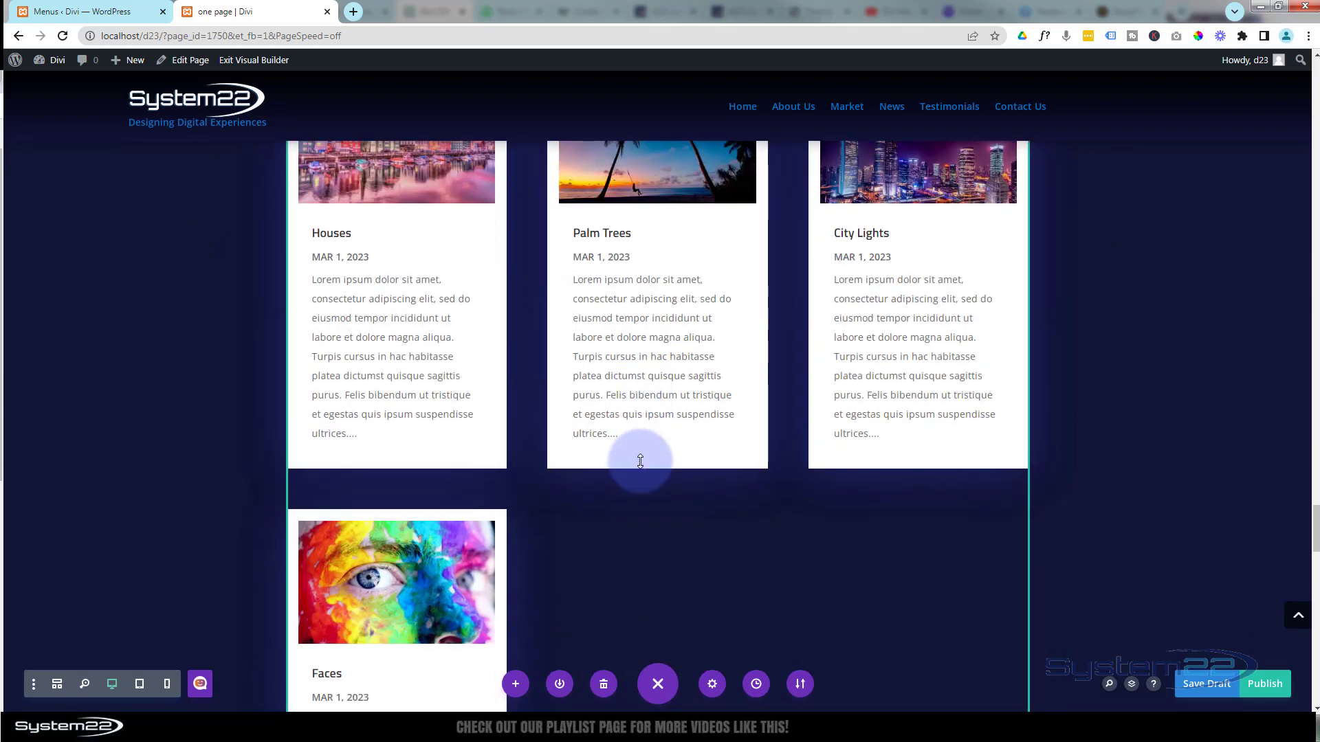
{"action": "scroll", "coordinate": [640, 460], "scroll_direction": "down", "scroll_amount": 6}
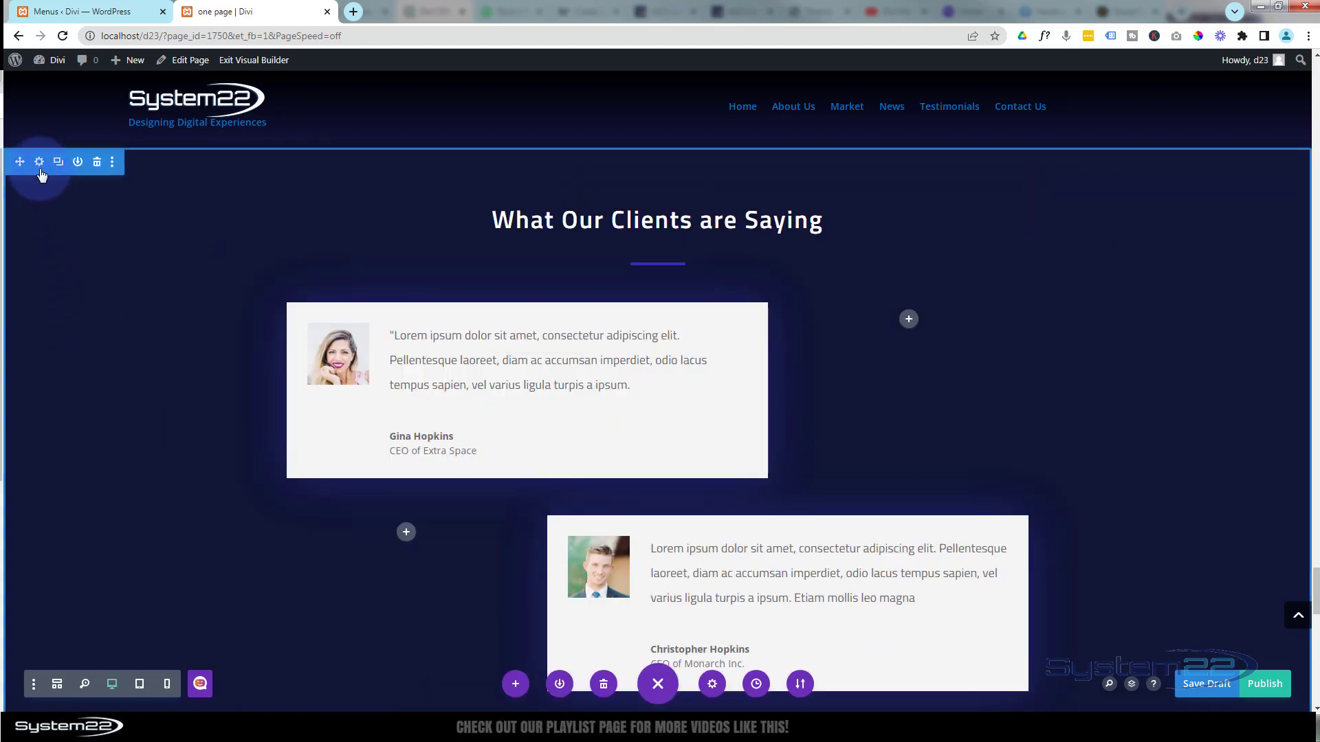
{"action": "left_click", "coordinate": [39, 163]}
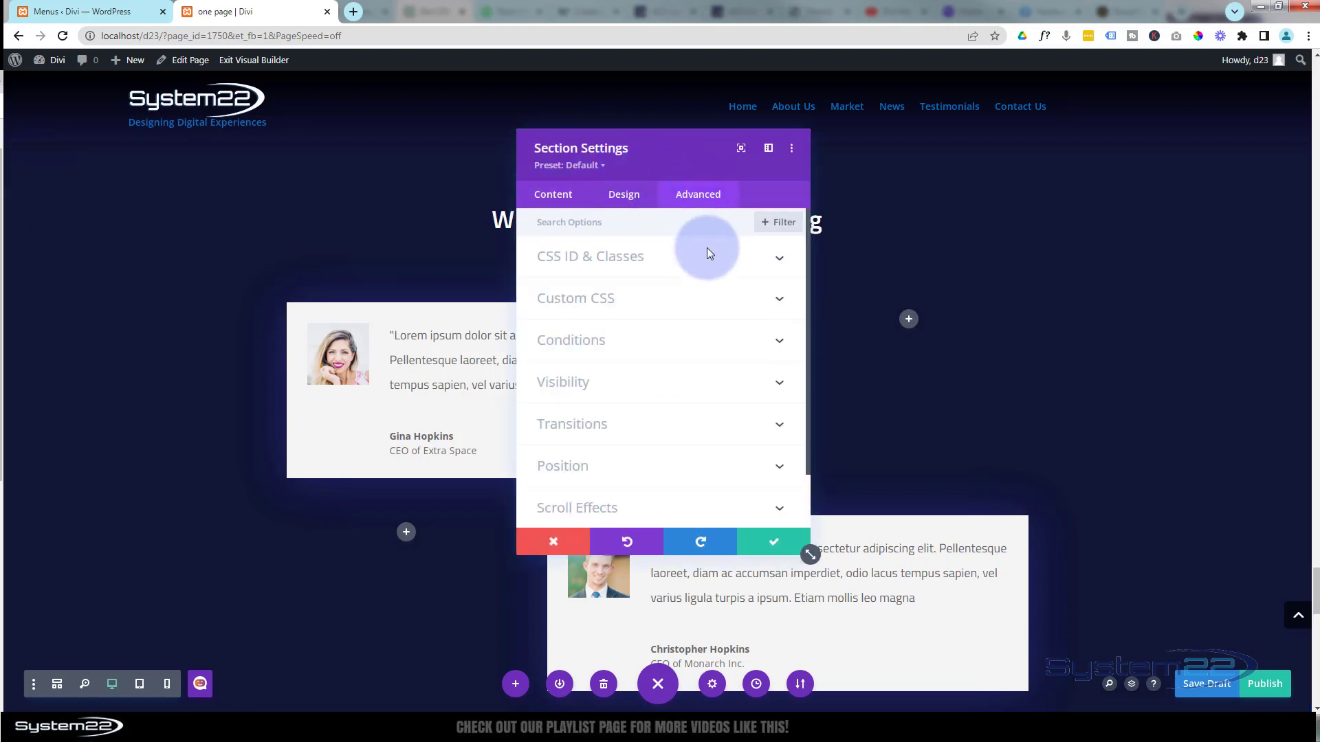
{"action": "left_click", "coordinate": [582, 312]}
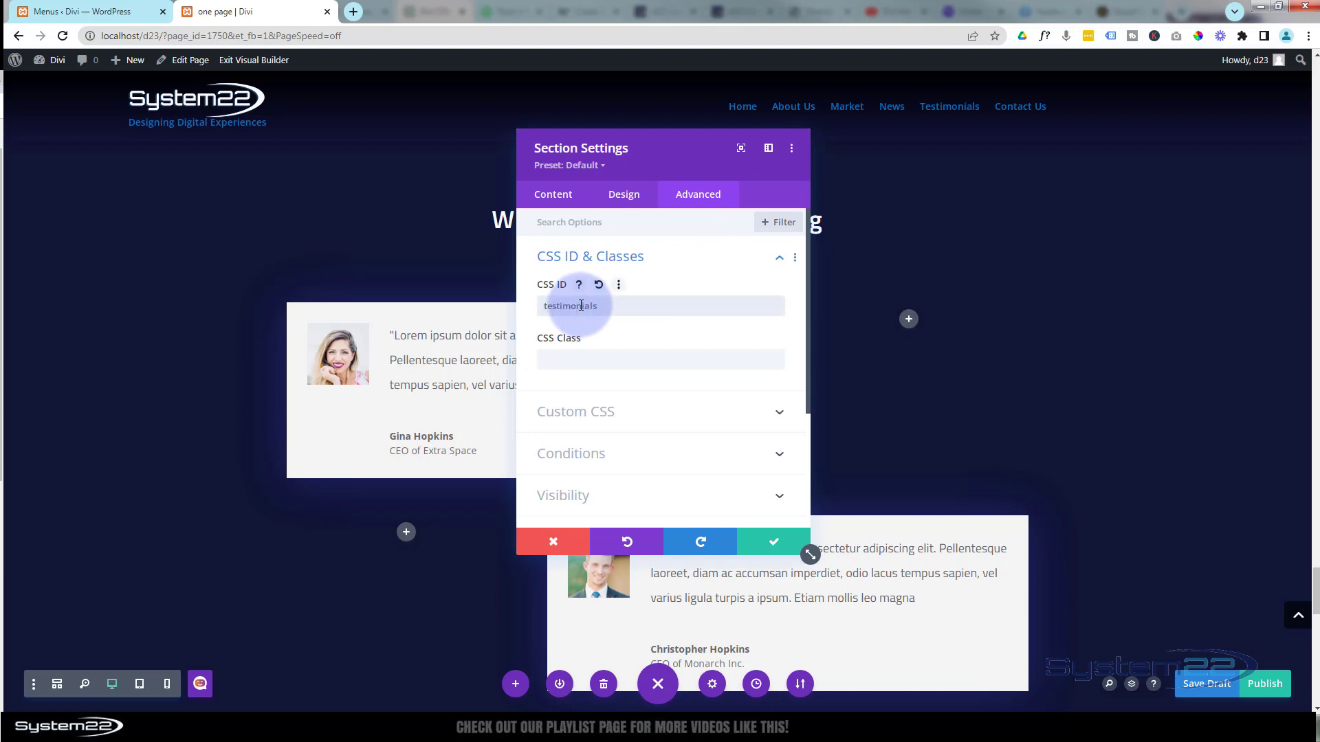
{"action": "left_click", "coordinate": [775, 546]}
Step: Give the row with the "Need Consulting? Contact Us Now!" heading, rather than its section, a CSS ID beginning with "con" and save
{"action": "scroll", "coordinate": [797, 294], "scroll_direction": "down", "scroll_amount": 3}
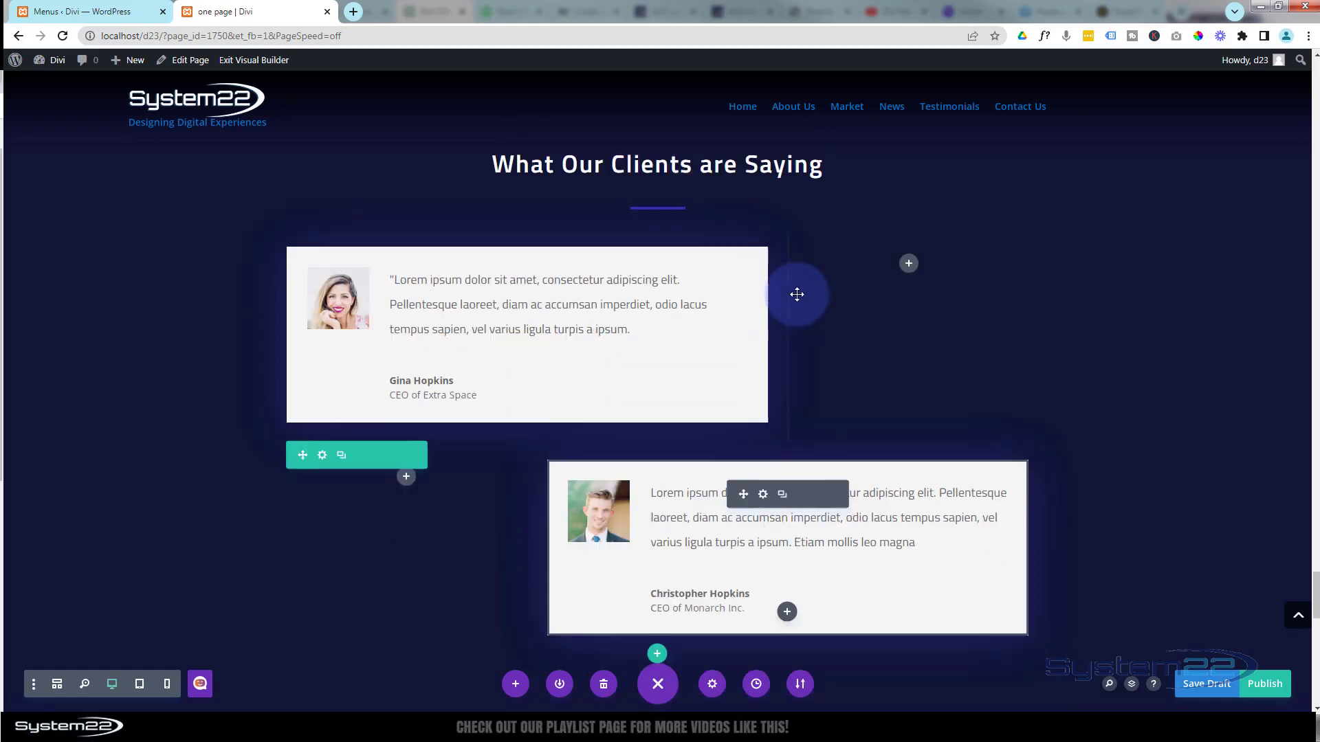
{"action": "scroll", "coordinate": [797, 294], "scroll_direction": "down", "scroll_amount": 7}
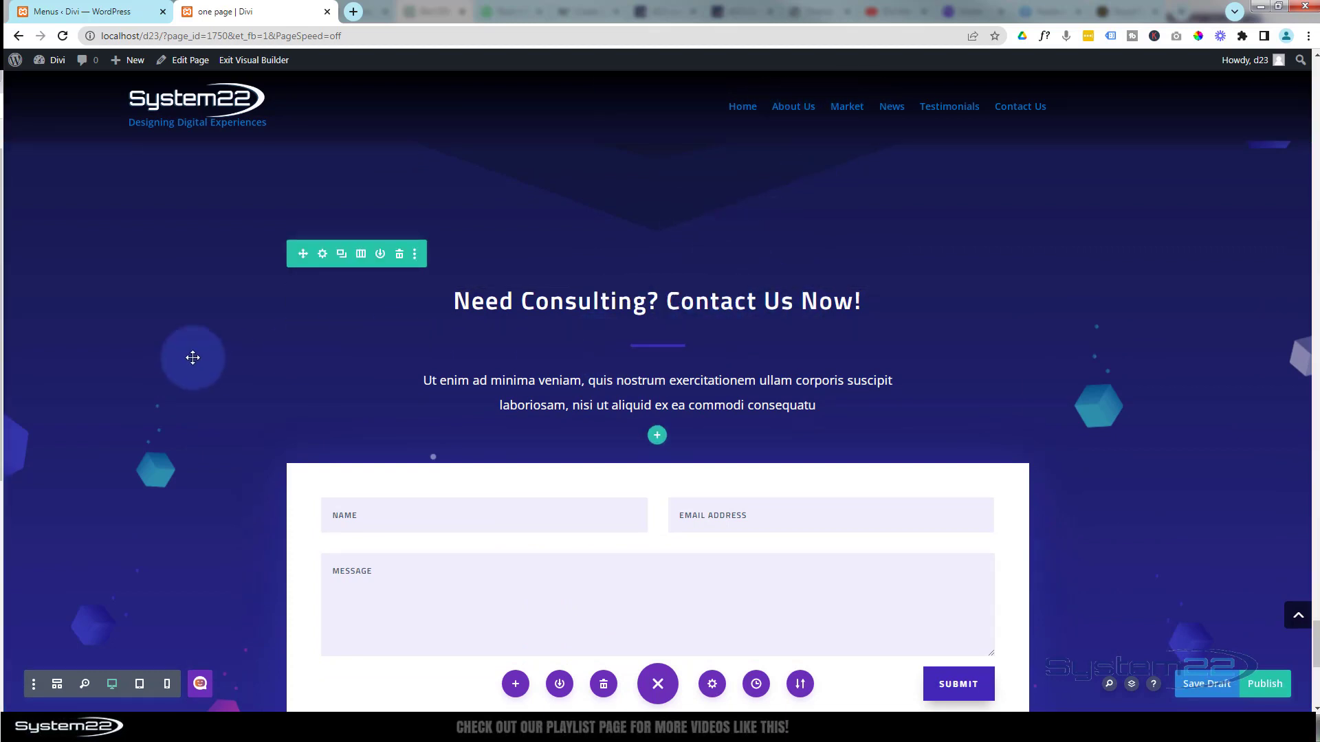
{"action": "scroll", "coordinate": [192, 356], "scroll_direction": "up", "scroll_amount": 2}
{"action": "scroll", "coordinate": [191, 356], "scroll_direction": "down", "scroll_amount": 5}
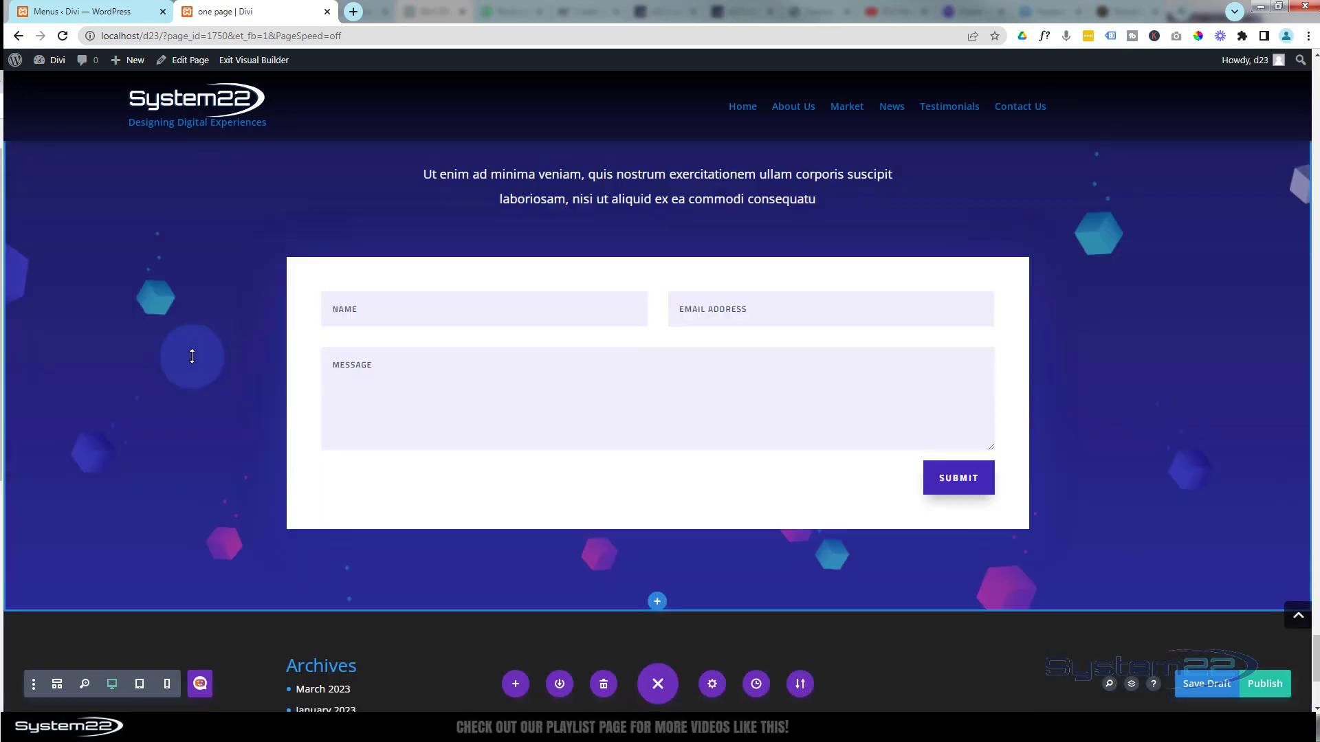
{"action": "scroll", "coordinate": [192, 356], "scroll_direction": "up", "scroll_amount": 1}
{"action": "scroll", "coordinate": [192, 356], "scroll_direction": "up", "scroll_amount": 6}
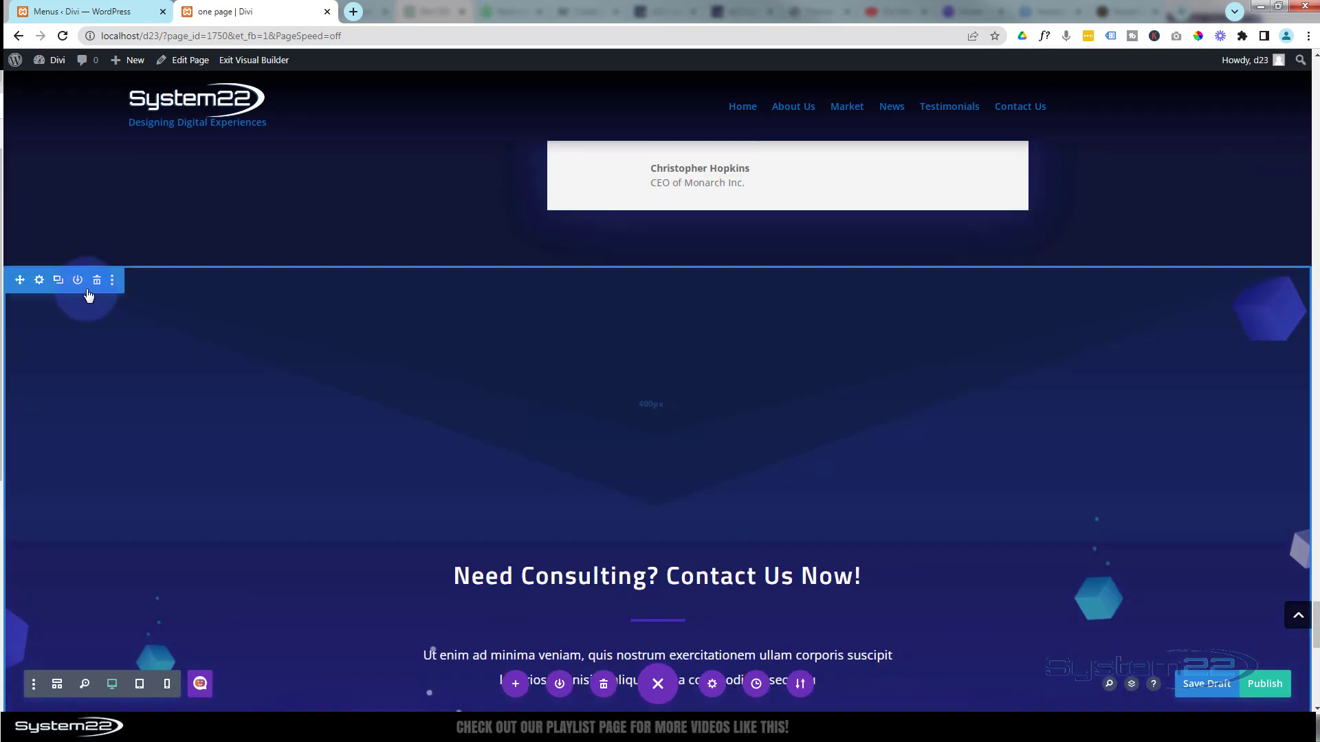
{"action": "scroll", "coordinate": [141, 308], "scroll_direction": "down", "scroll_amount": 2}
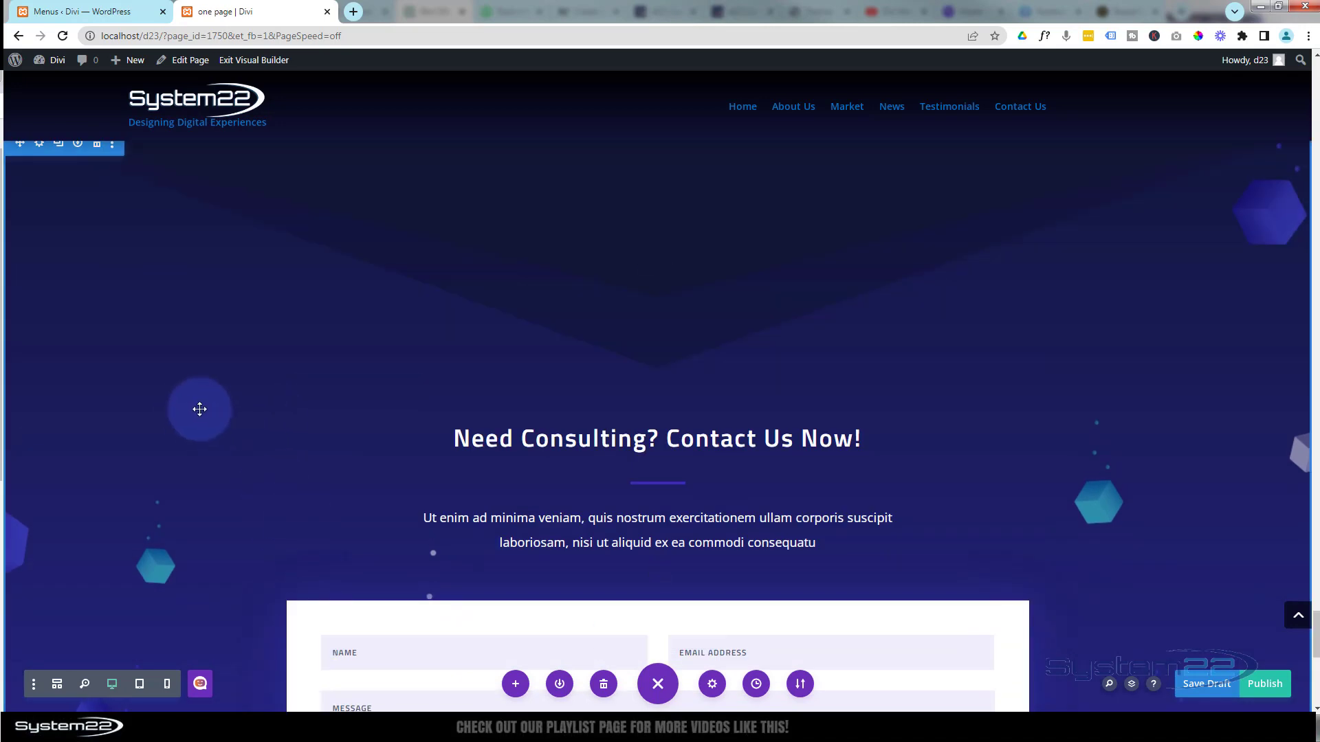
{"action": "scroll", "coordinate": [225, 448], "scroll_direction": "down", "scroll_amount": 3}
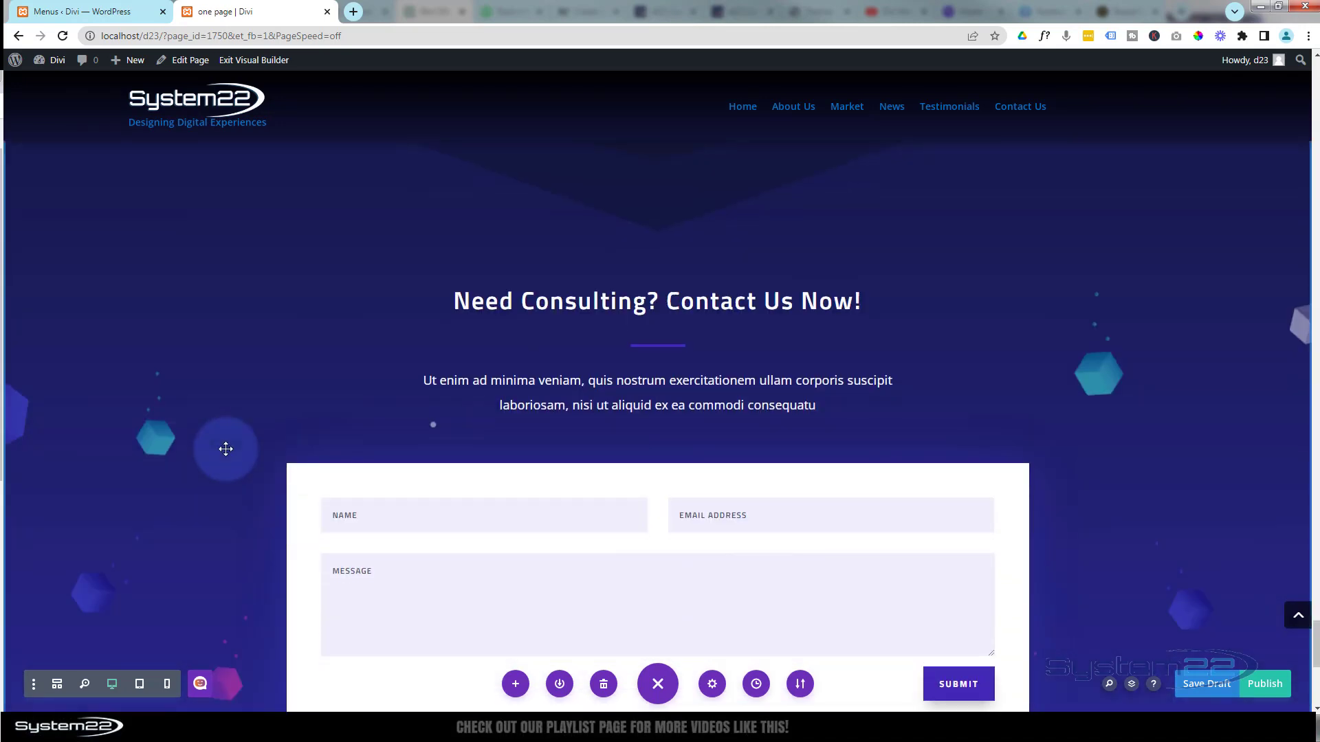
{"action": "scroll", "coordinate": [226, 448], "scroll_direction": "down", "scroll_amount": 1}
{"action": "scroll", "coordinate": [225, 448], "scroll_direction": "up", "scroll_amount": 2}
{"action": "scroll", "coordinate": [225, 447], "scroll_direction": "up", "scroll_amount": 2}
{"action": "mouse_move", "coordinate": [391, 383]}
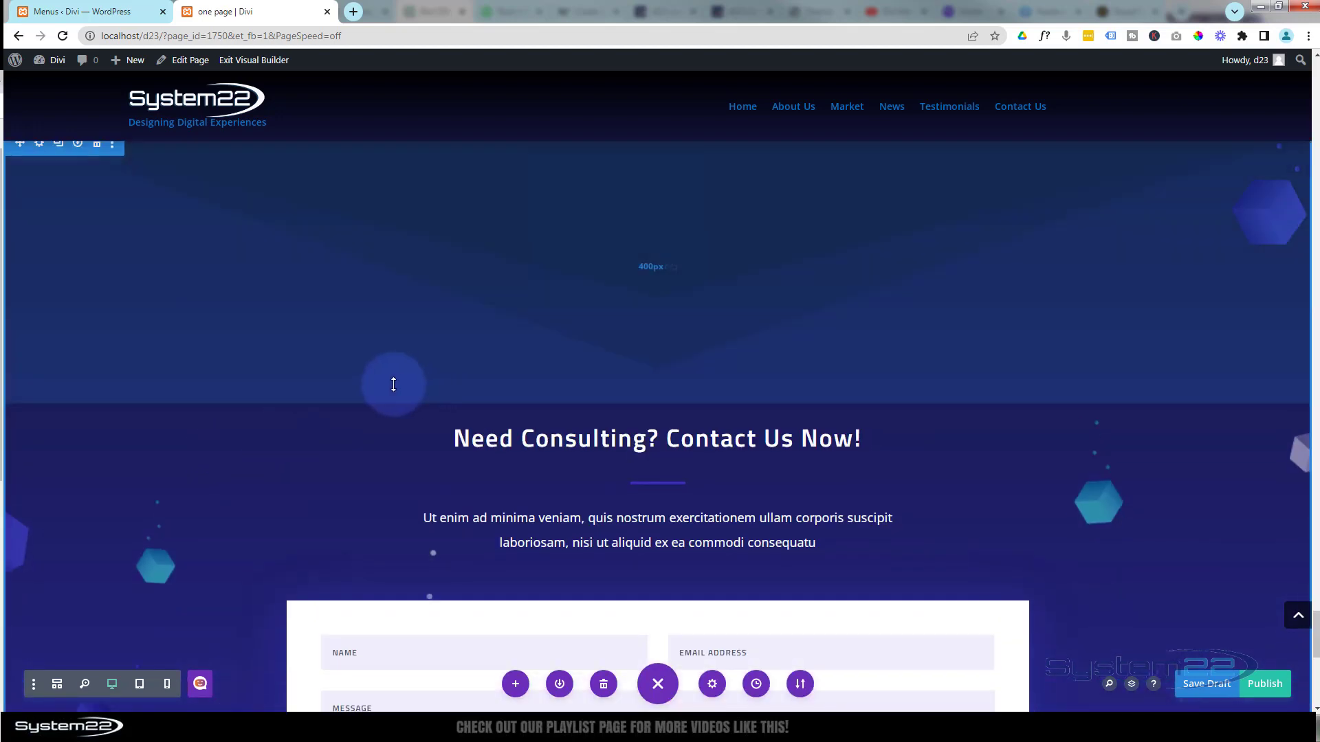
{"action": "mouse_move", "coordinate": [337, 413]}
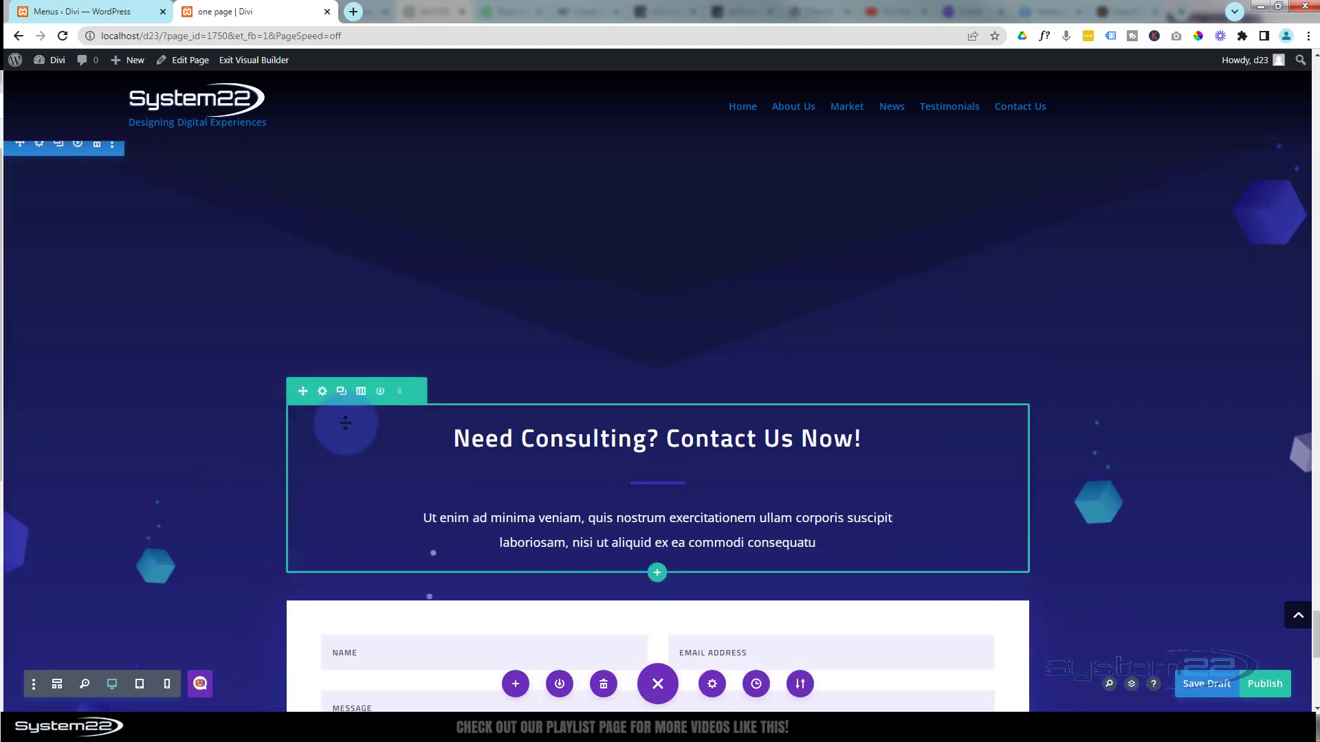
{"action": "left_click", "coordinate": [323, 392]}
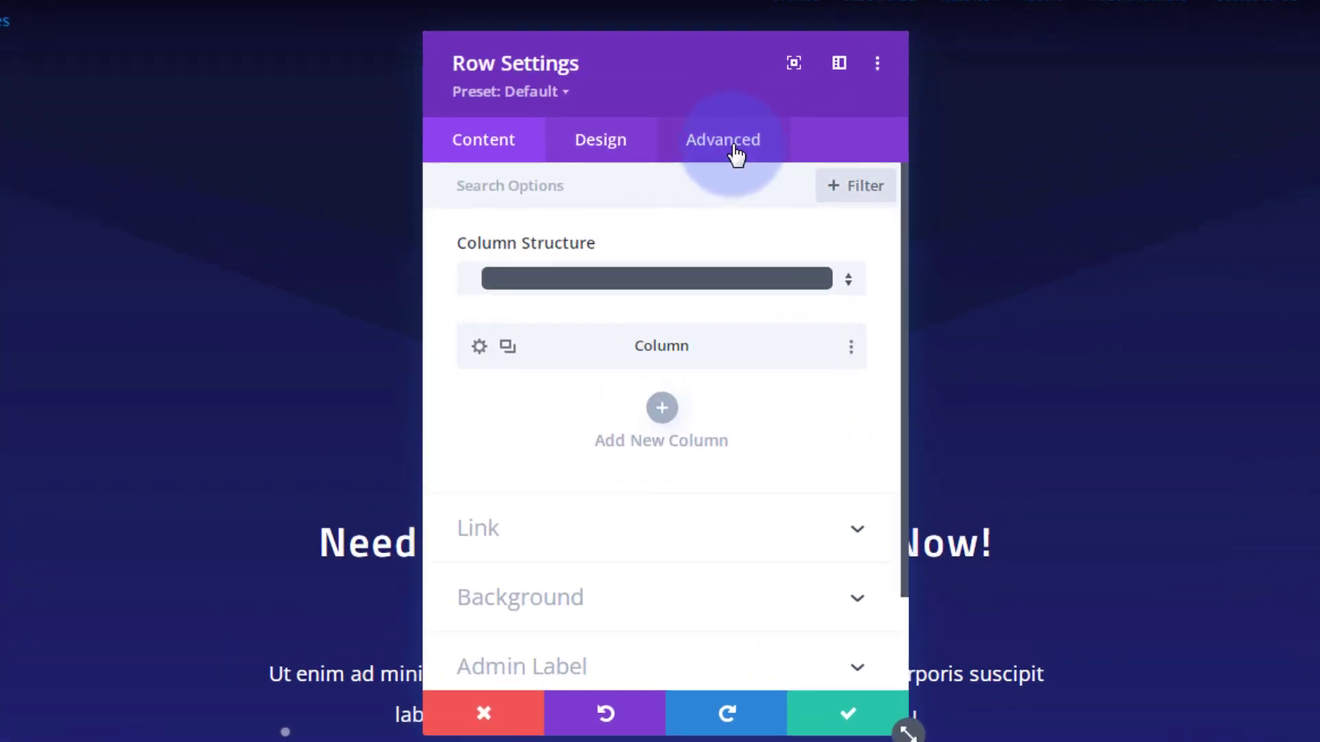
{"action": "left_click", "coordinate": [734, 147]}
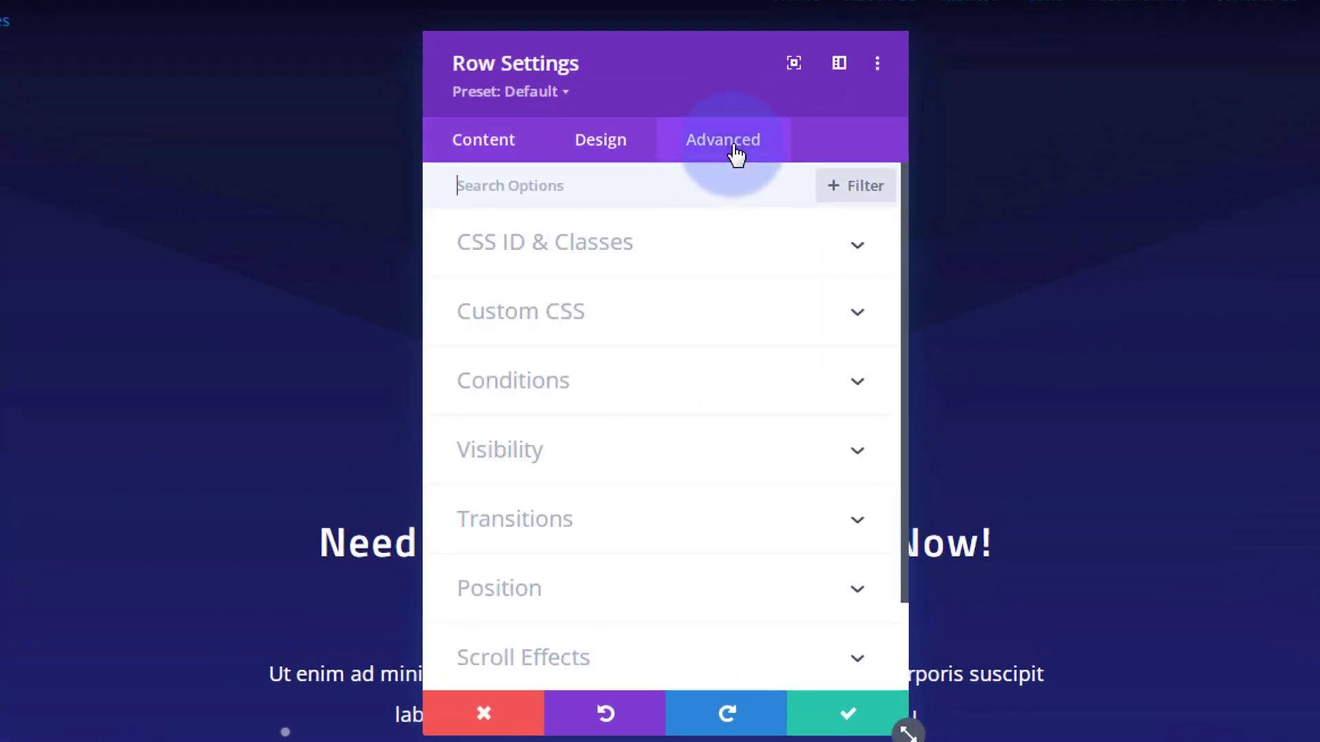
{"action": "left_click", "coordinate": [701, 254]}
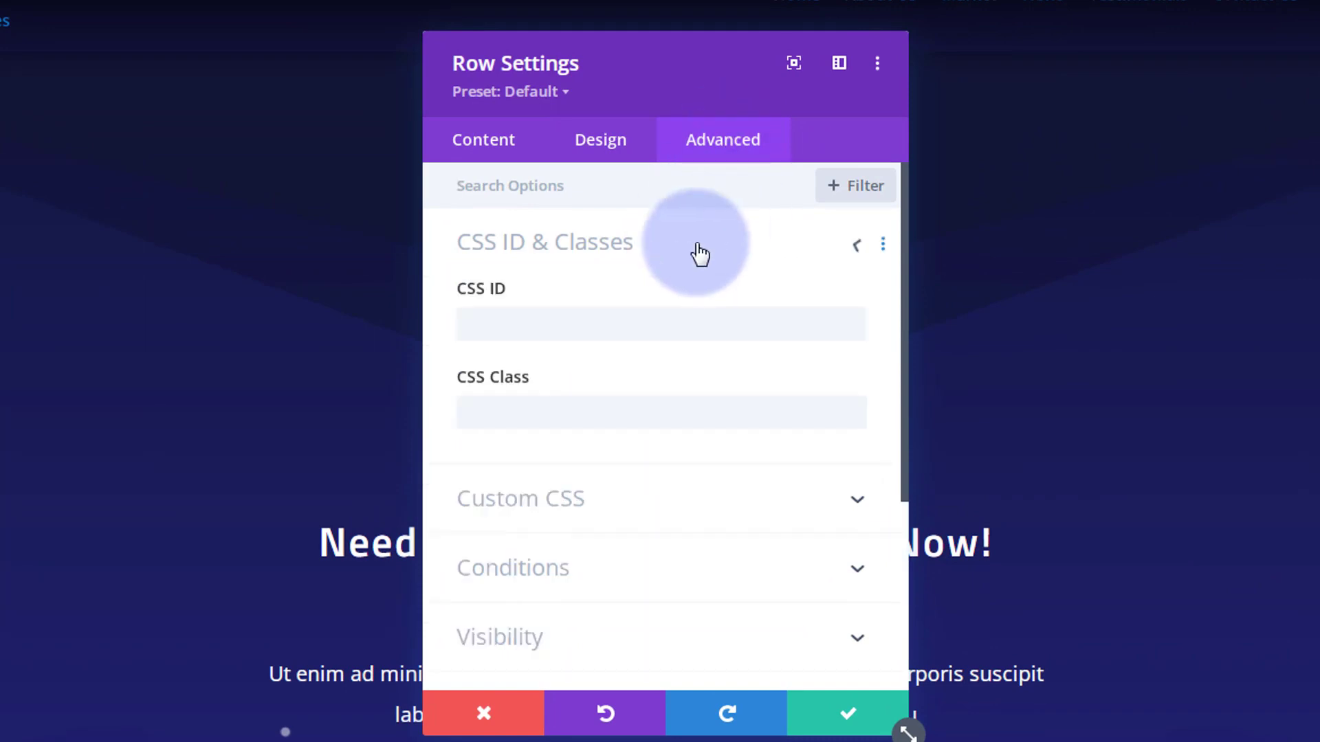
{"action": "left_click", "coordinate": [532, 322]}
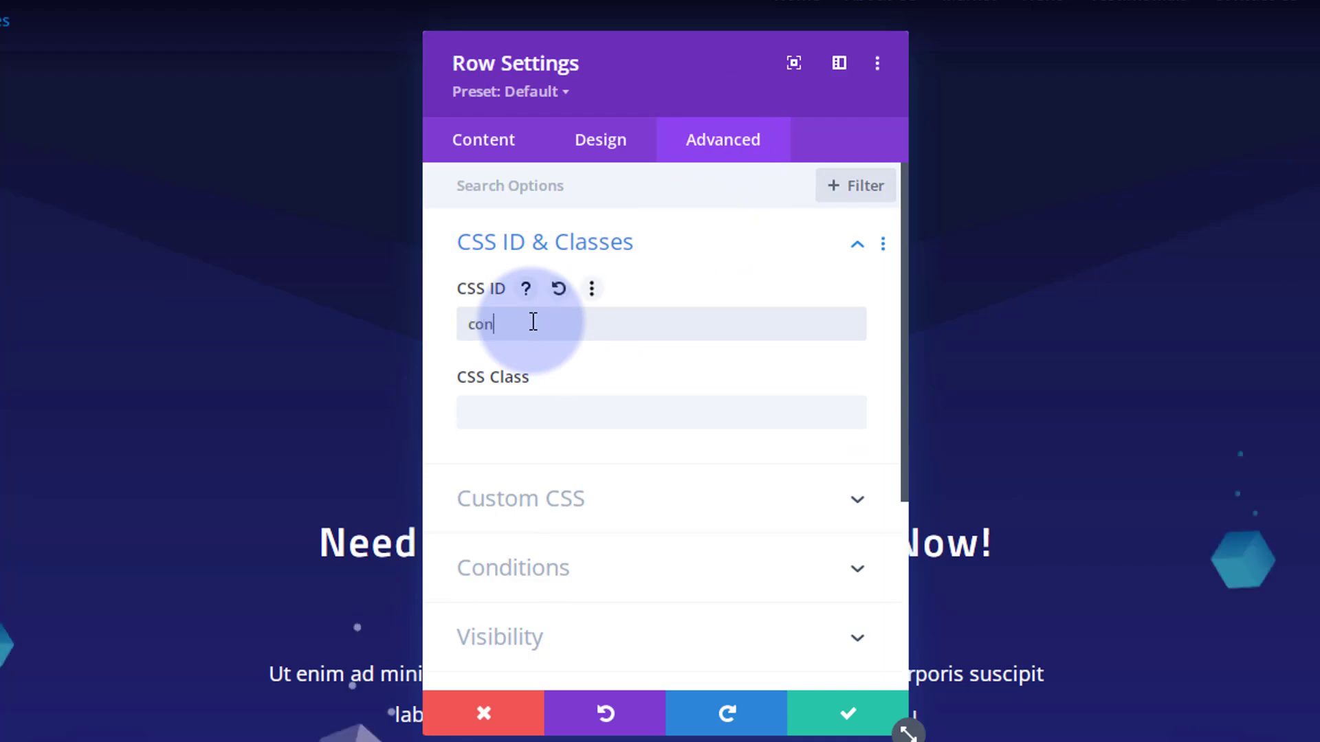
{"action": "left_click", "coordinate": [847, 713]}
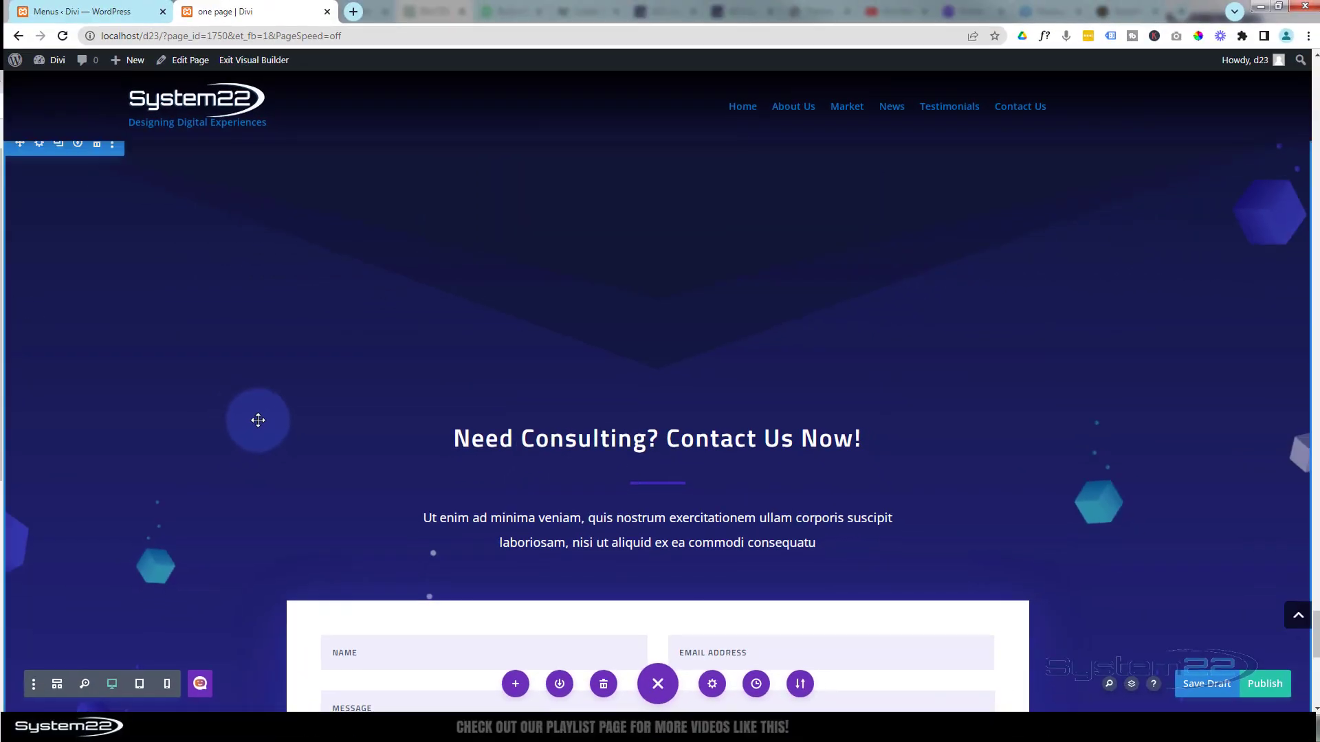
Step: Save the one-page layout as a draft
{"action": "mouse_move", "coordinate": [377, 411]}
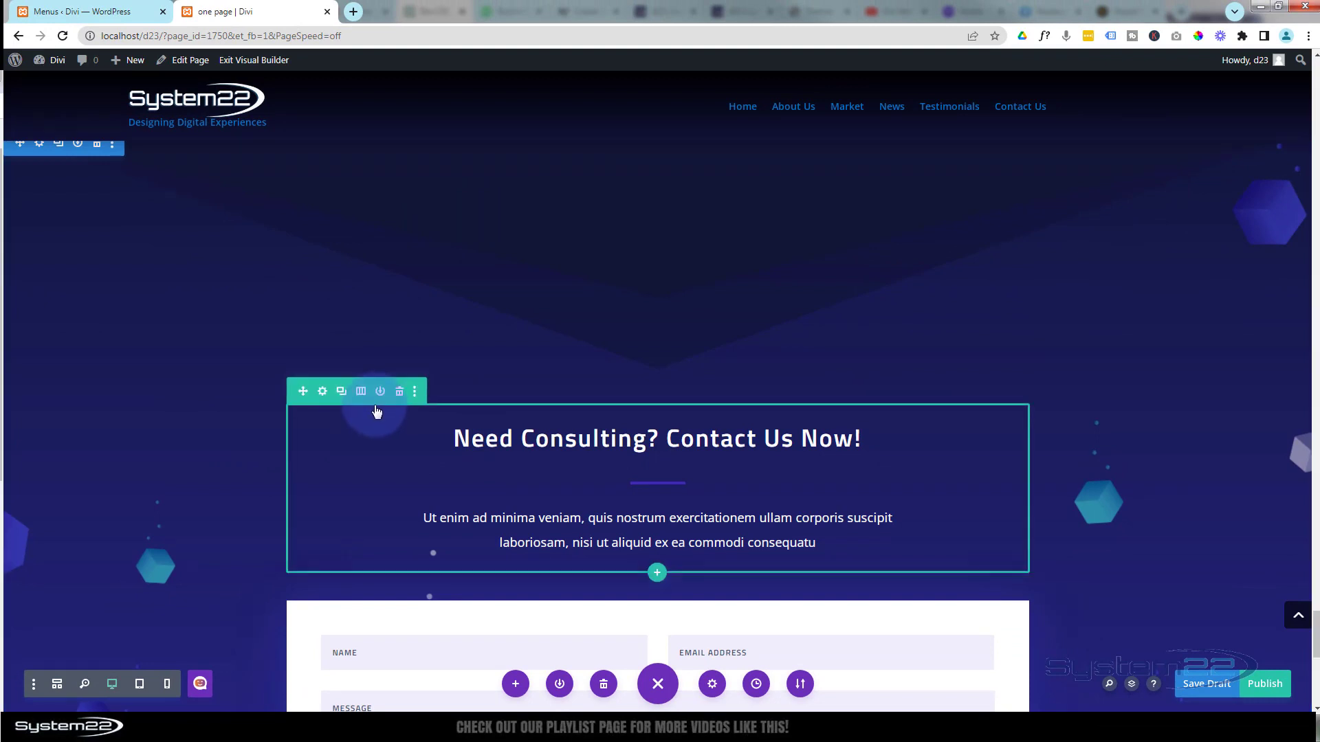
{"action": "left_click", "coordinate": [1215, 684]}
{"action": "mouse_move", "coordinate": [707, 112]}
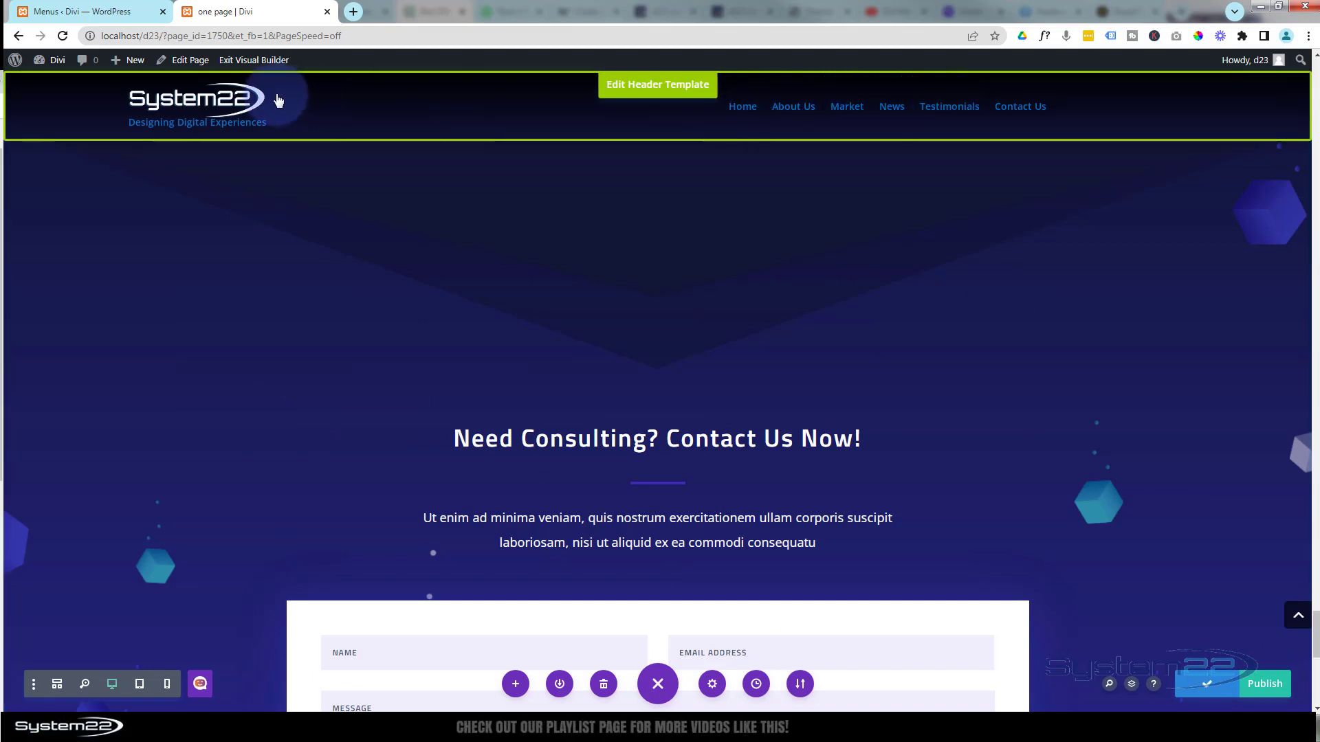
Step: Switch to the WordPress Menus page and create a new menu named "onep"
{"action": "left_click", "coordinate": [57, 11]}
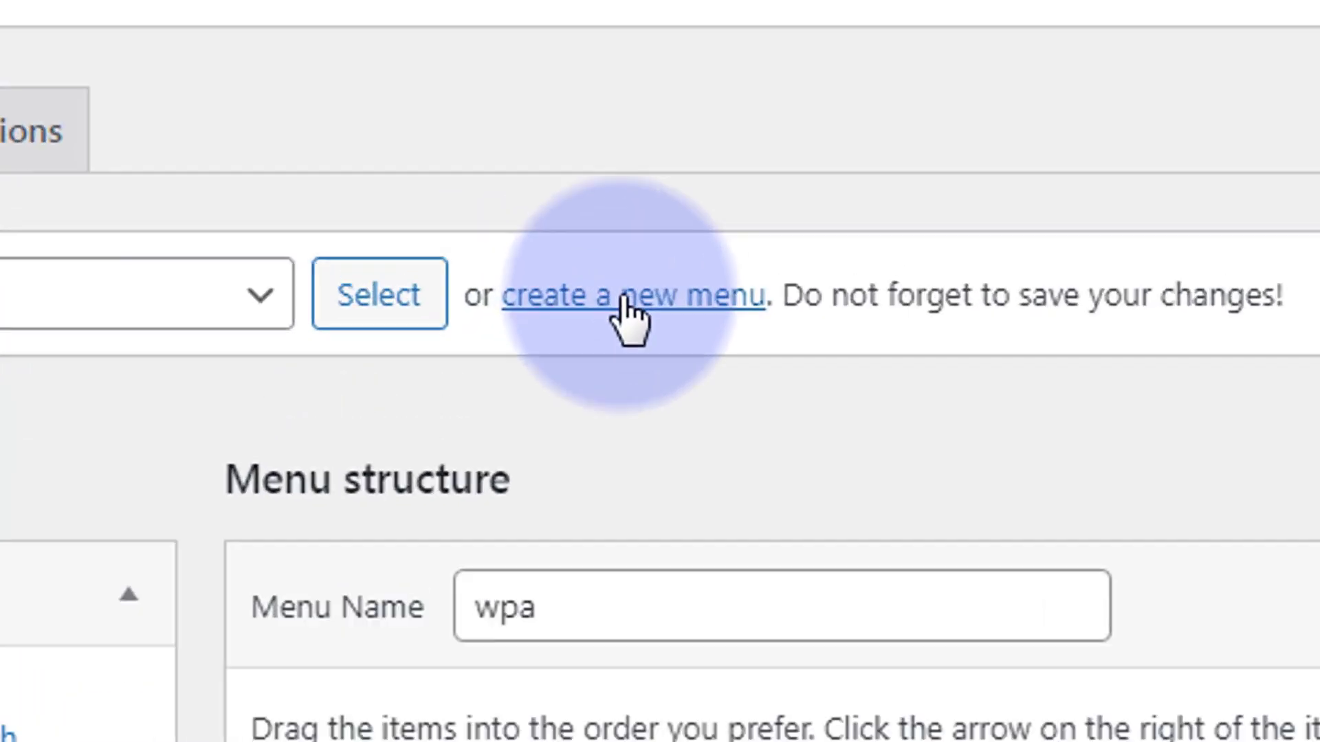
{"action": "left_click", "coordinate": [449, 214]}
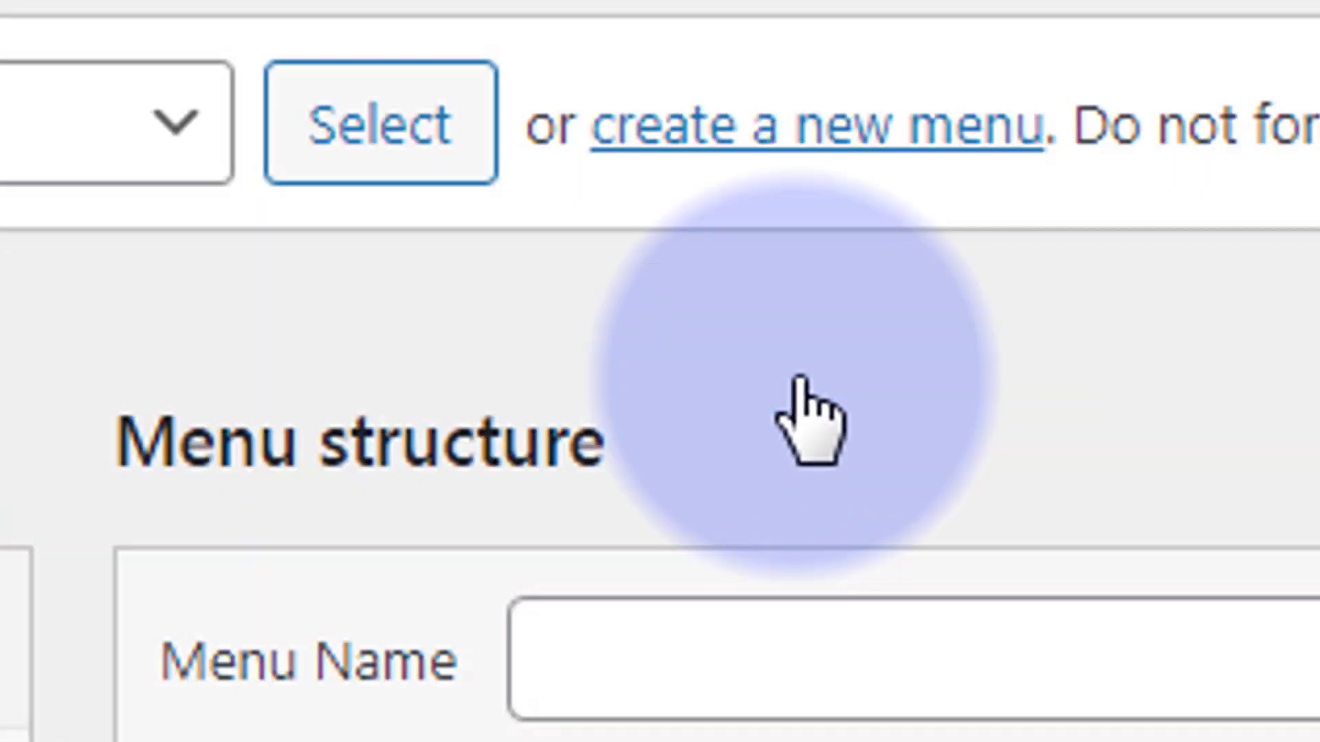
{"action": "left_click", "coordinate": [657, 631]}
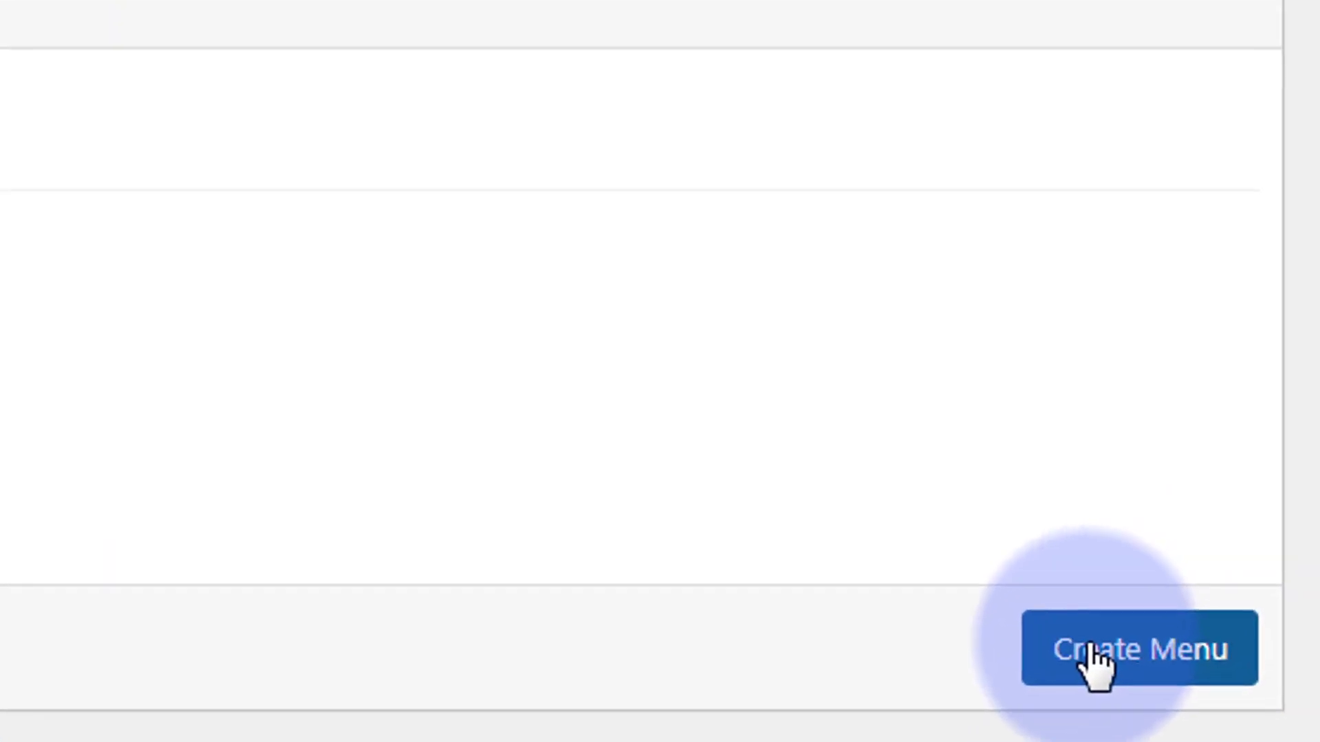
{"action": "left_click", "coordinate": [1094, 649]}
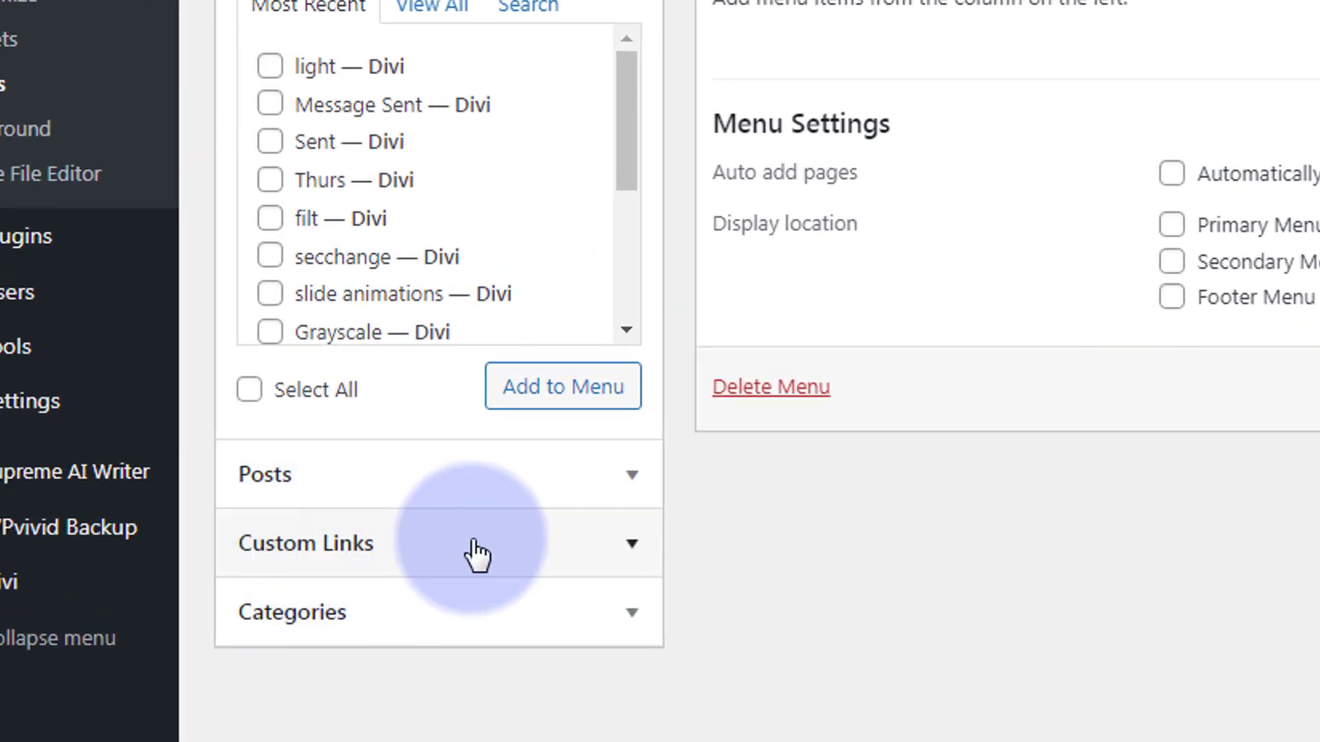
Step: Check the section IDs noted in Notepad and add a custom link "Home" with URL #home to the onep menu
{"action": "left_click", "coordinate": [474, 541]}
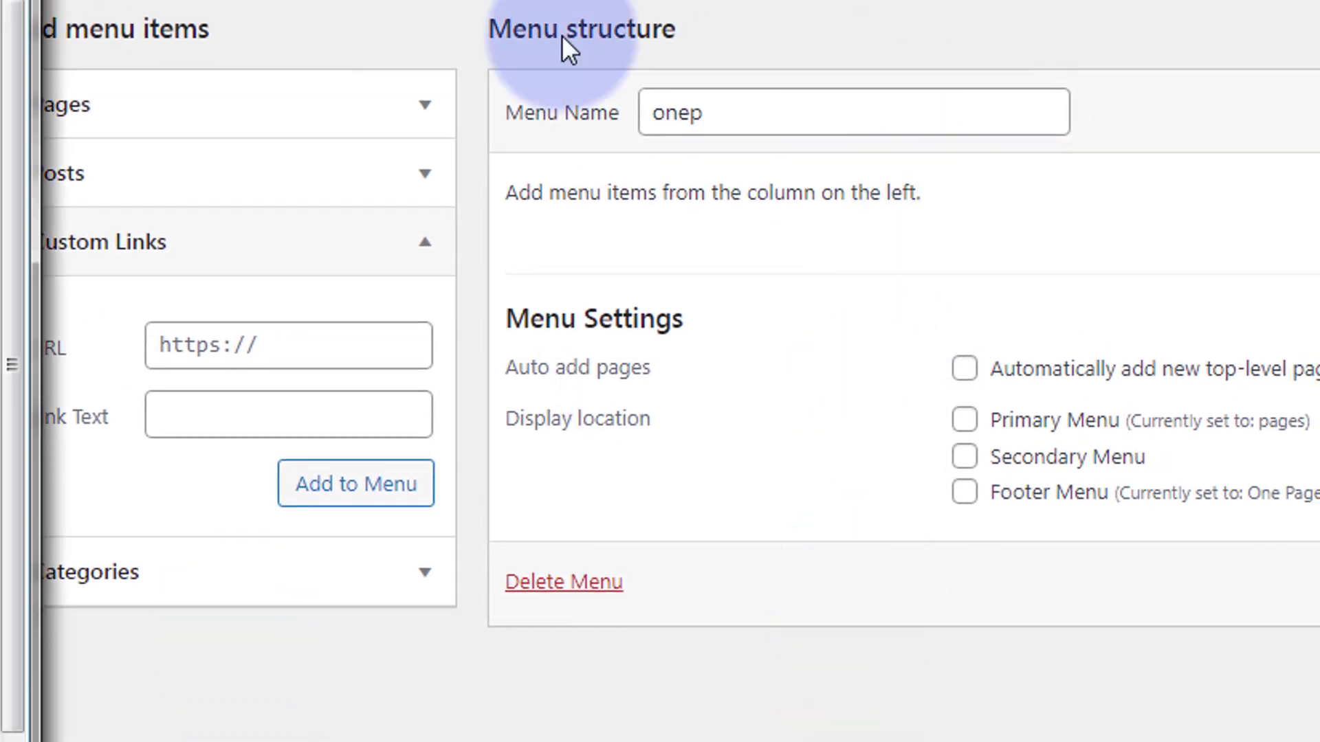
{"action": "key", "text": "alt+Tab"}
{"action": "left_click_drag", "start_coordinate": [479, 86], "coordinate": [605, 86]}
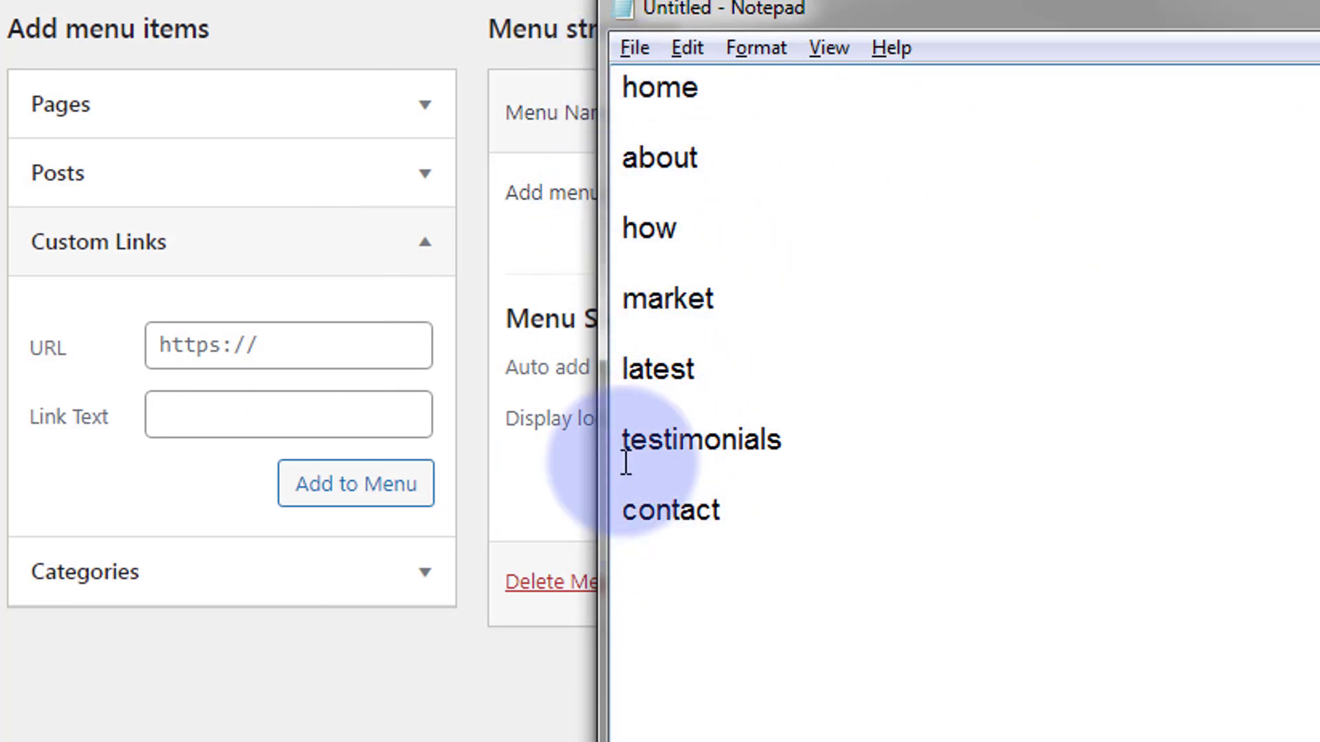
{"action": "left_click", "coordinate": [1257, 12]}
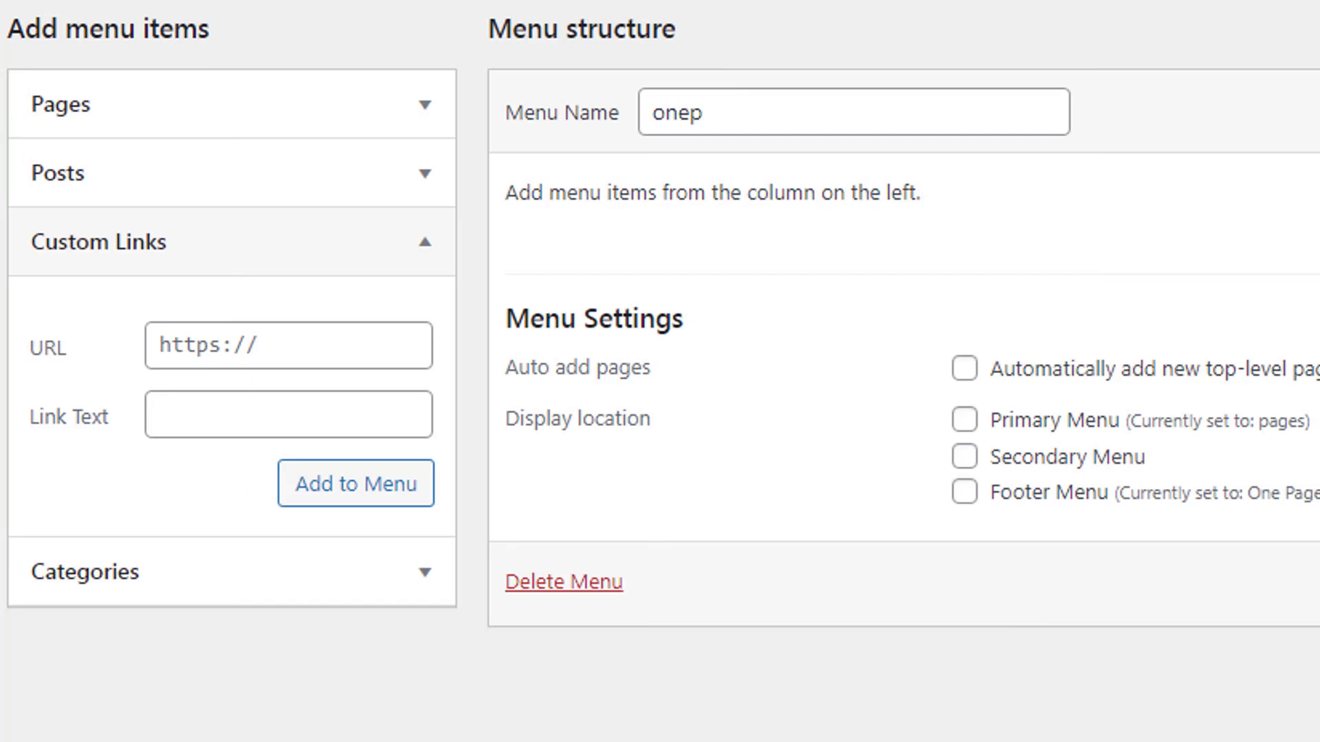
{"action": "left_click", "coordinate": [157, 345]}
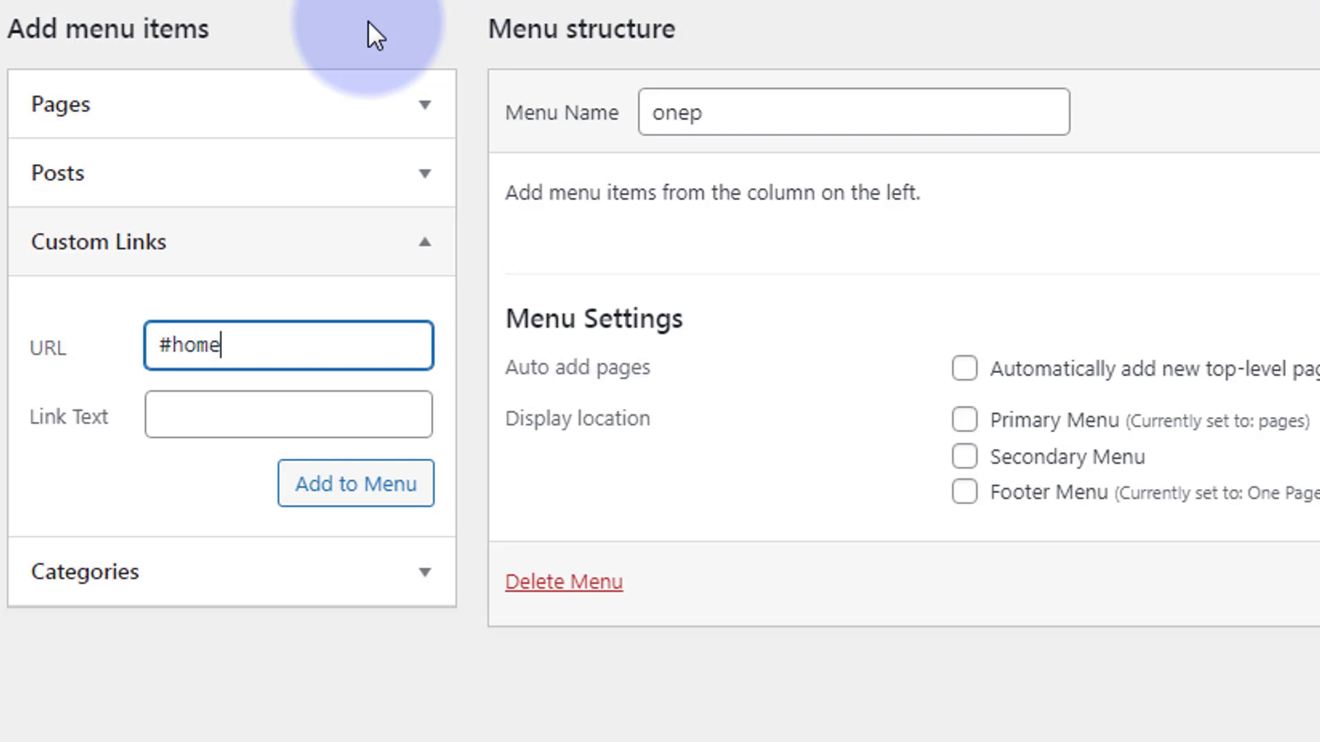
{"action": "left_click", "coordinate": [158, 416]}
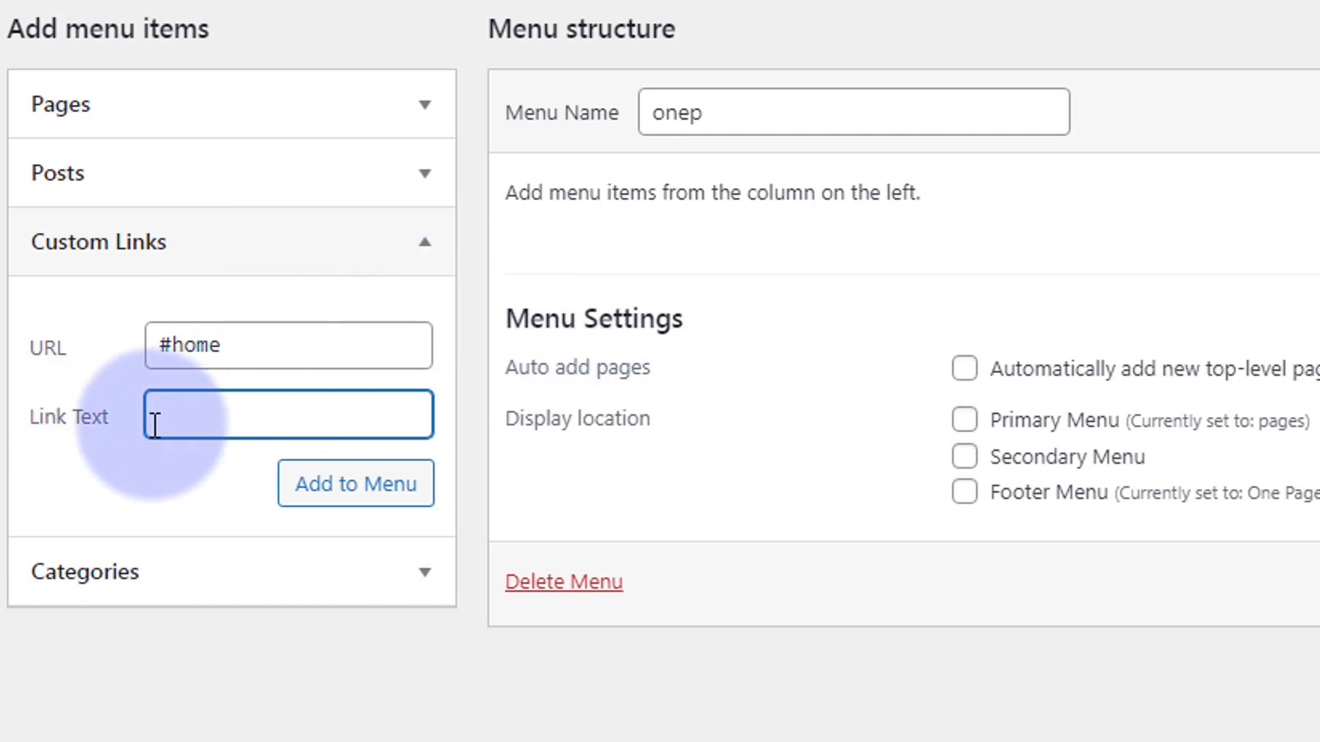
{"action": "type", "text": "Home"}
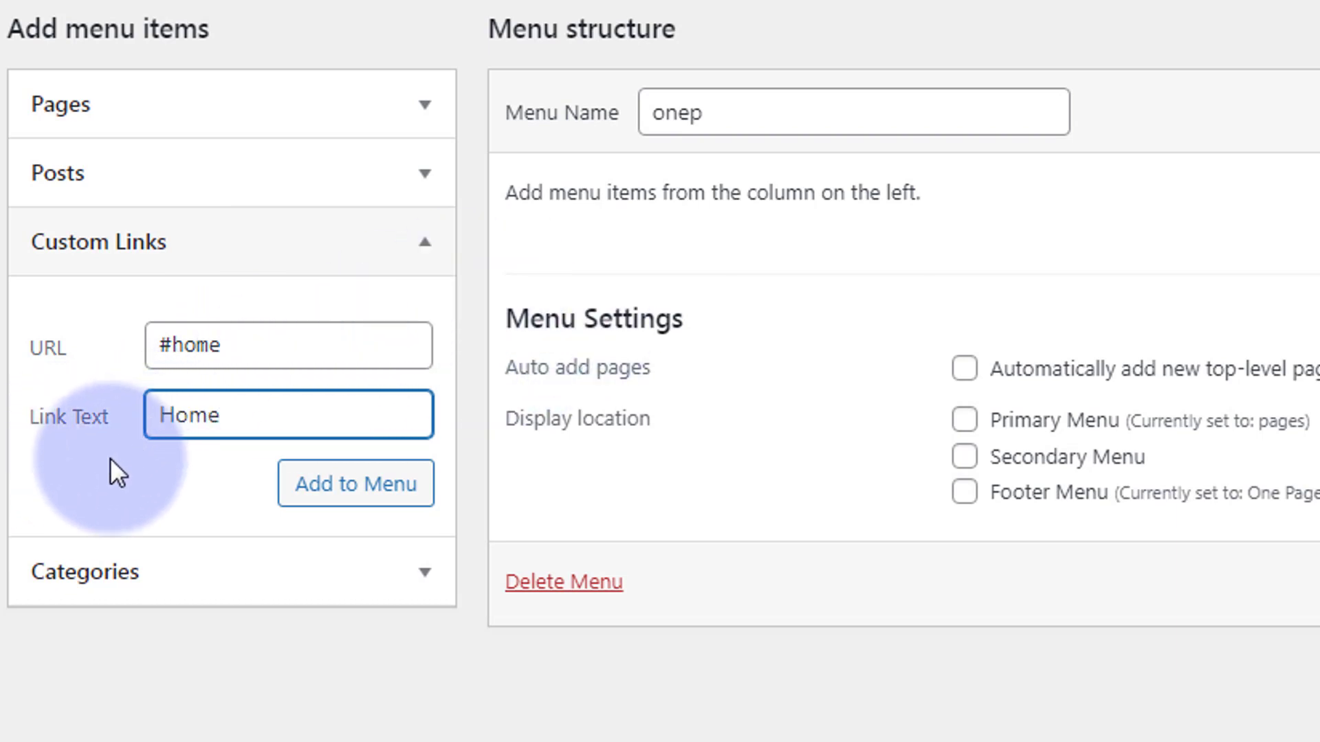
{"action": "left_click", "coordinate": [364, 490]}
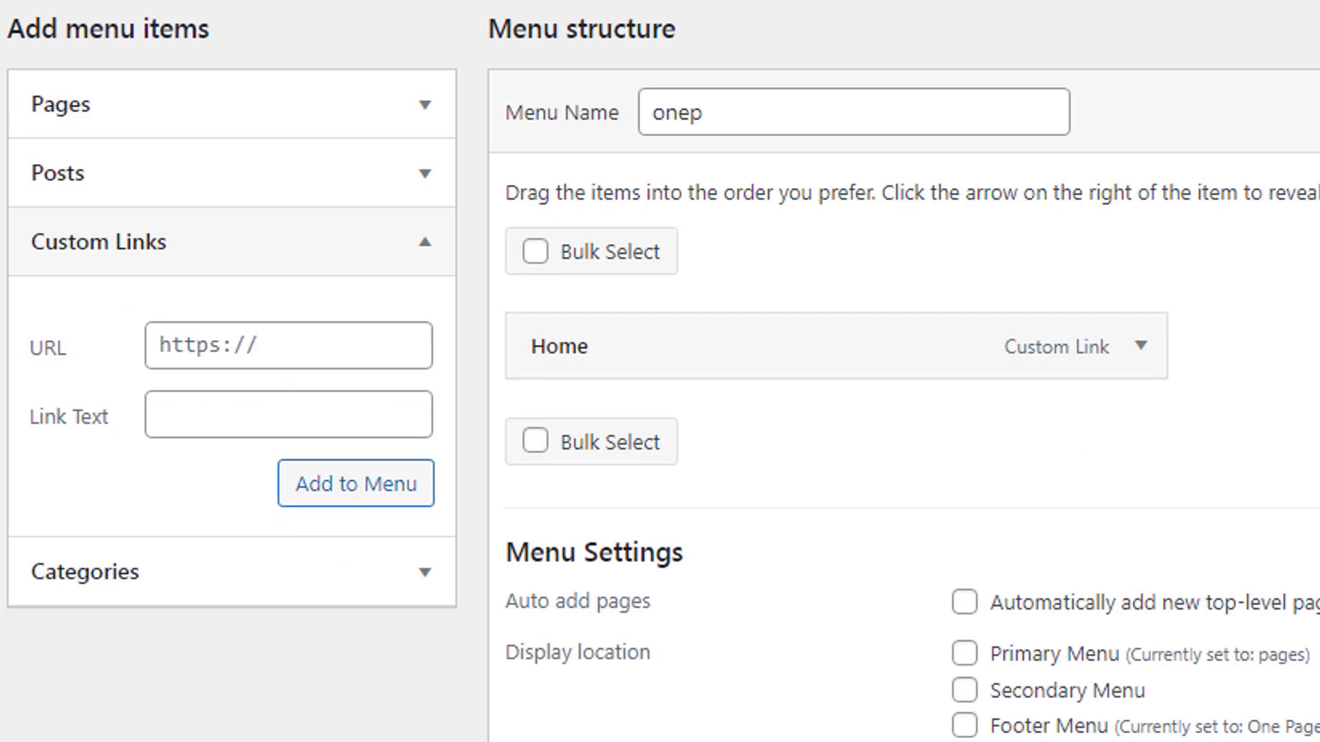
Step: Add a custom link with URL #about and link text "About Us" to the menu
{"action": "left_click", "coordinate": [189, 348]}
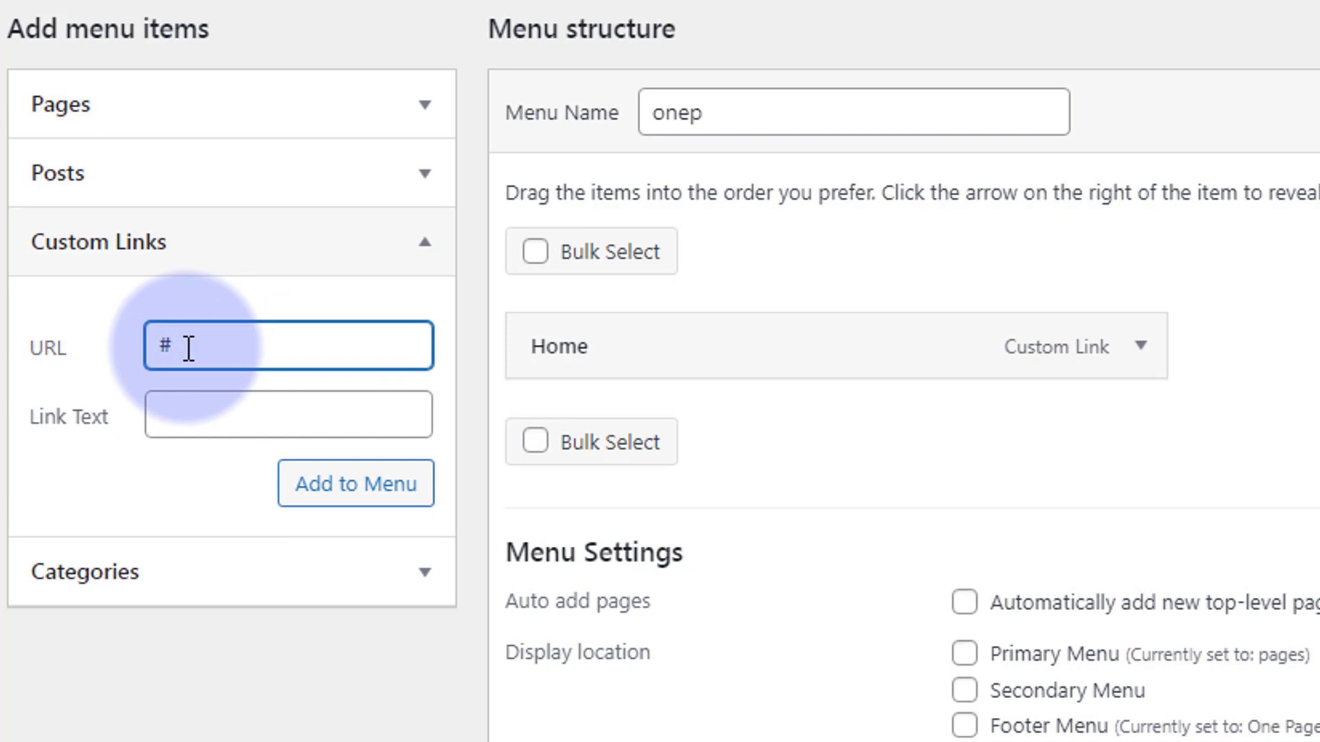
{"action": "left_click", "coordinate": [206, 413]}
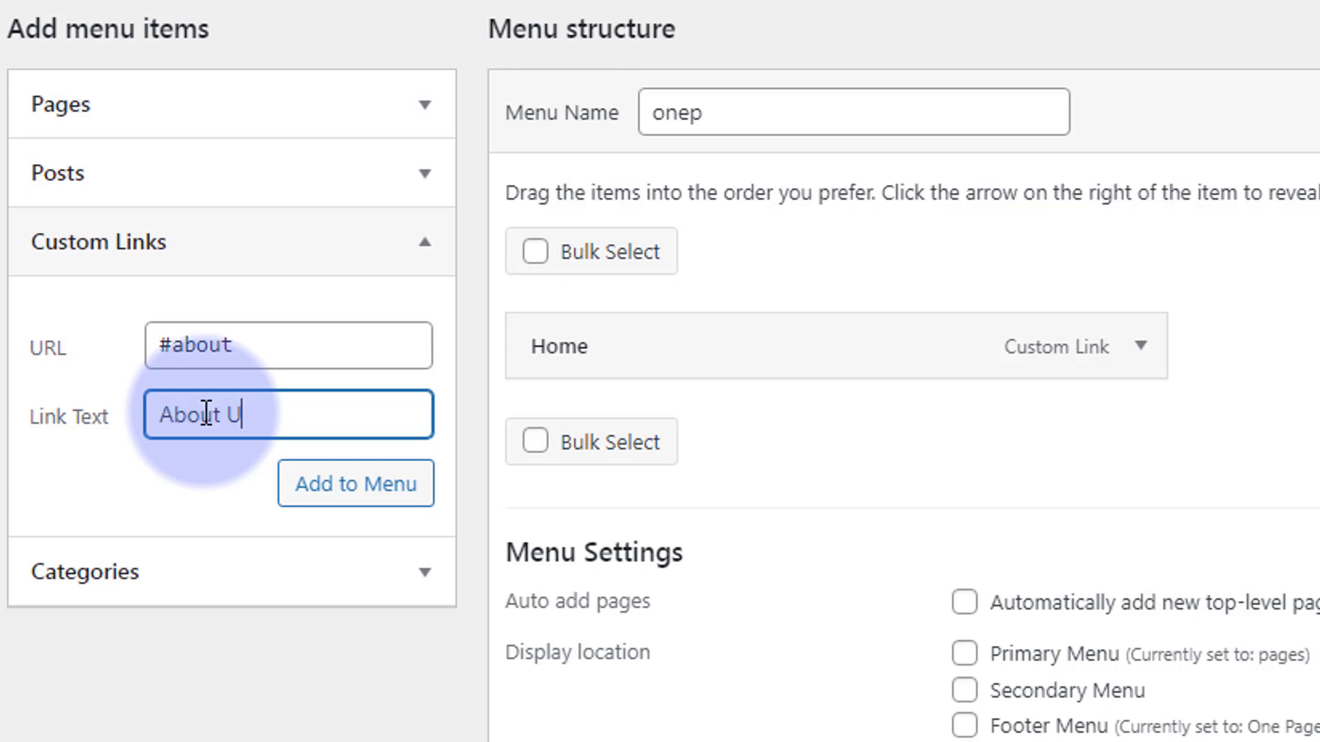
{"action": "left_click", "coordinate": [337, 489]}
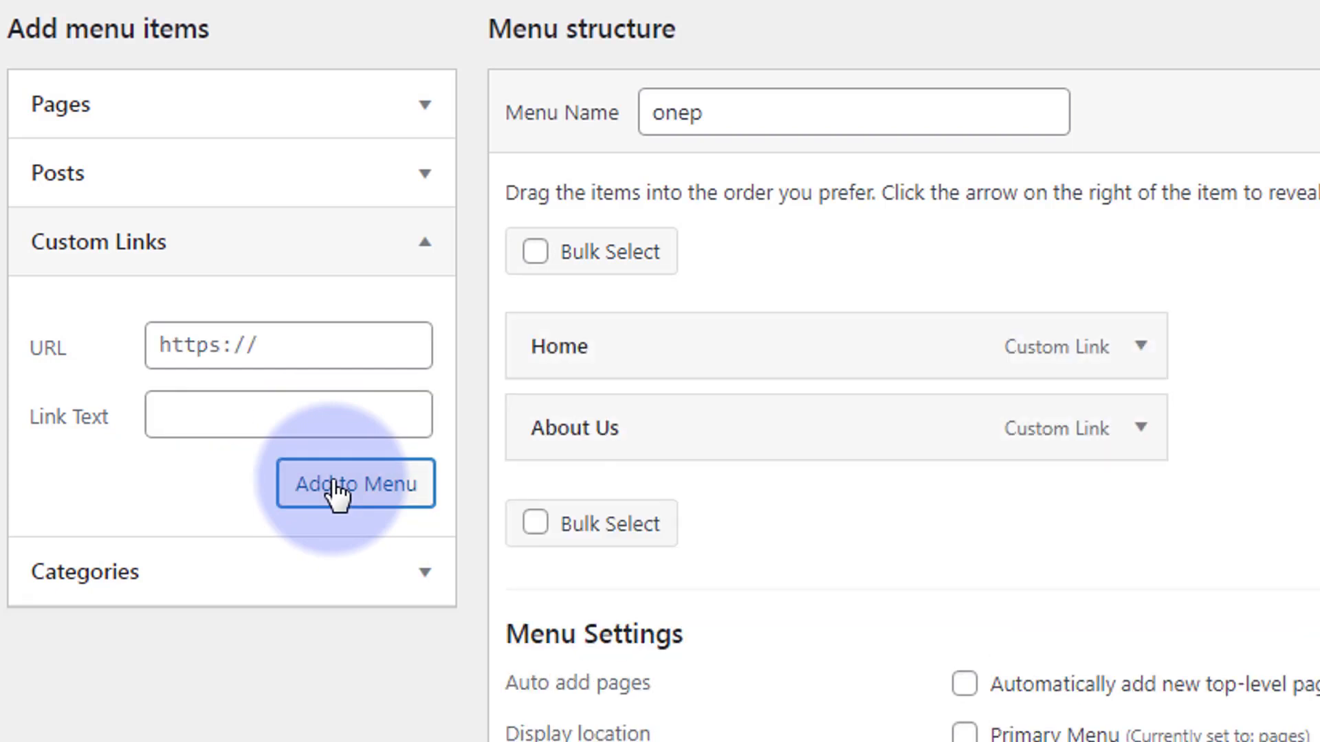
Step: Add a custom link with URL #how and link text "How it Works" to the menu
{"action": "left_click", "coordinate": [280, 345]}
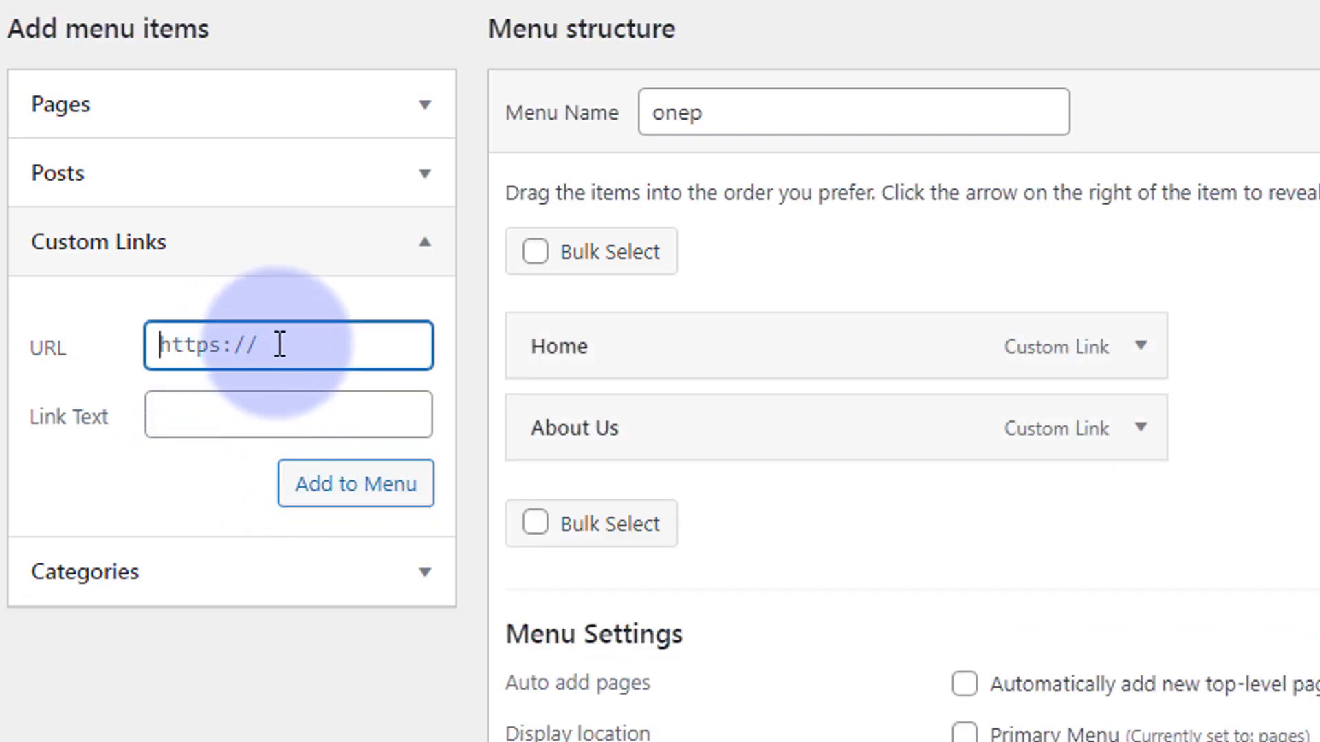
{"action": "type", "text": "#how"}
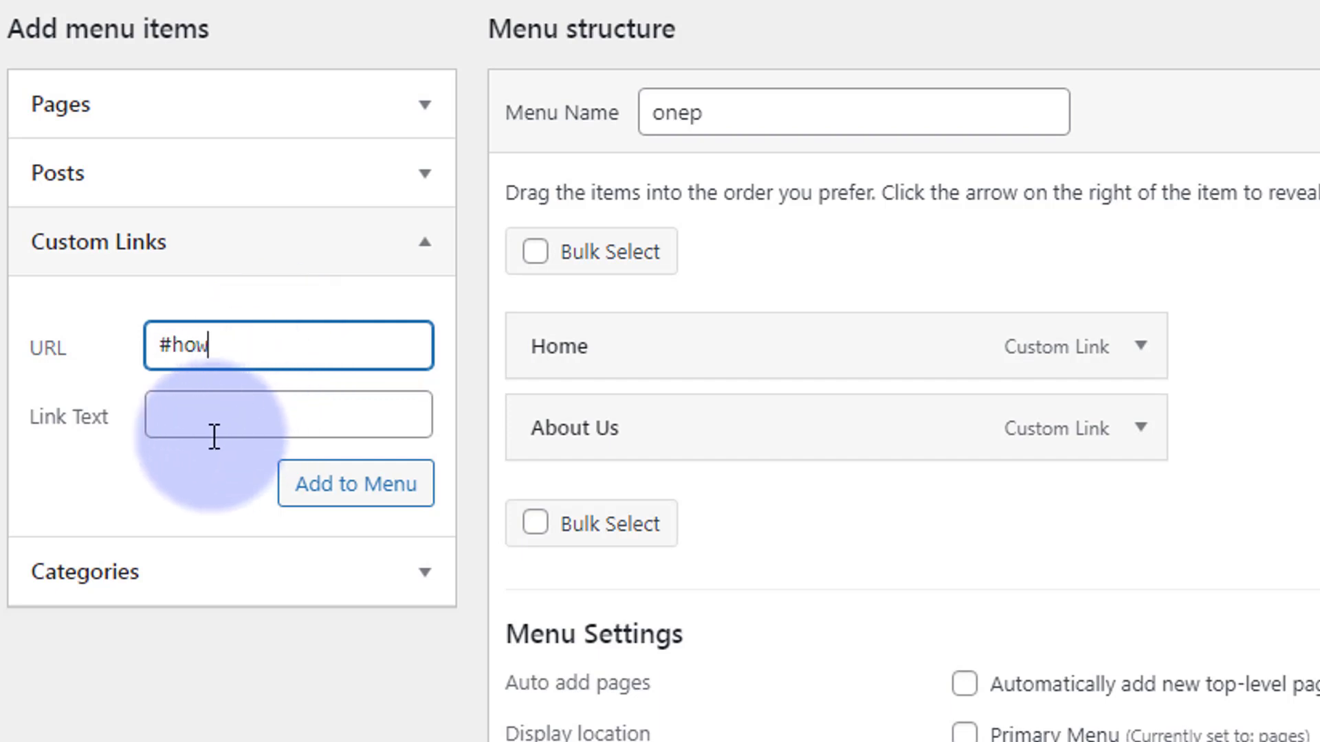
{"action": "left_click", "coordinate": [197, 431]}
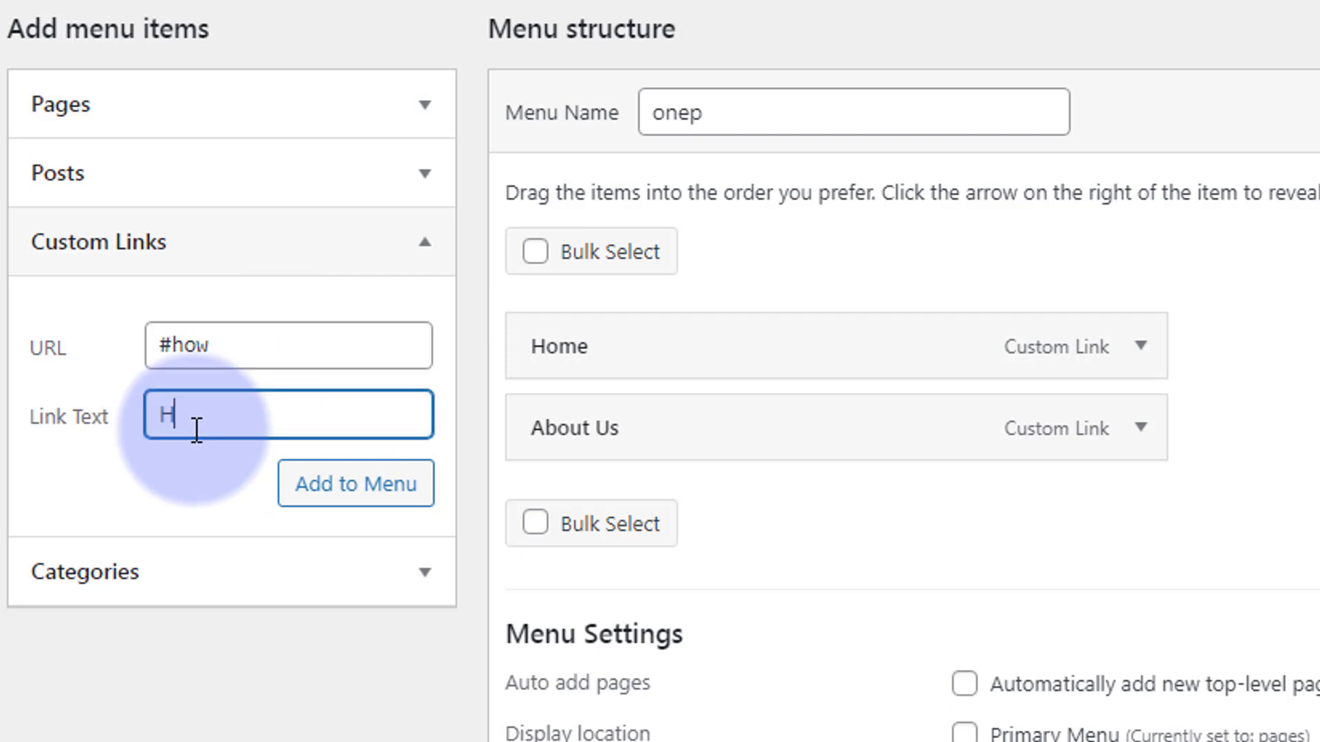
{"action": "type", "text": "How it Works"}
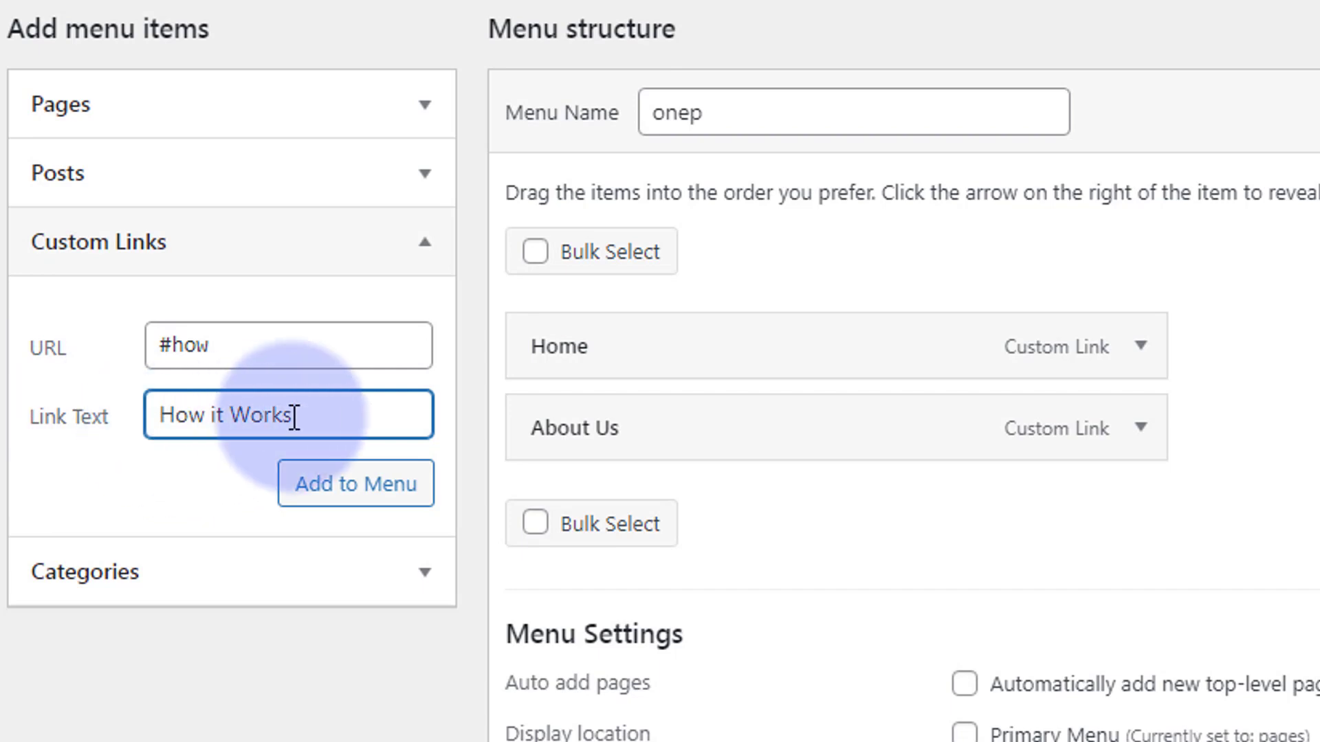
{"action": "left_click", "coordinate": [374, 492]}
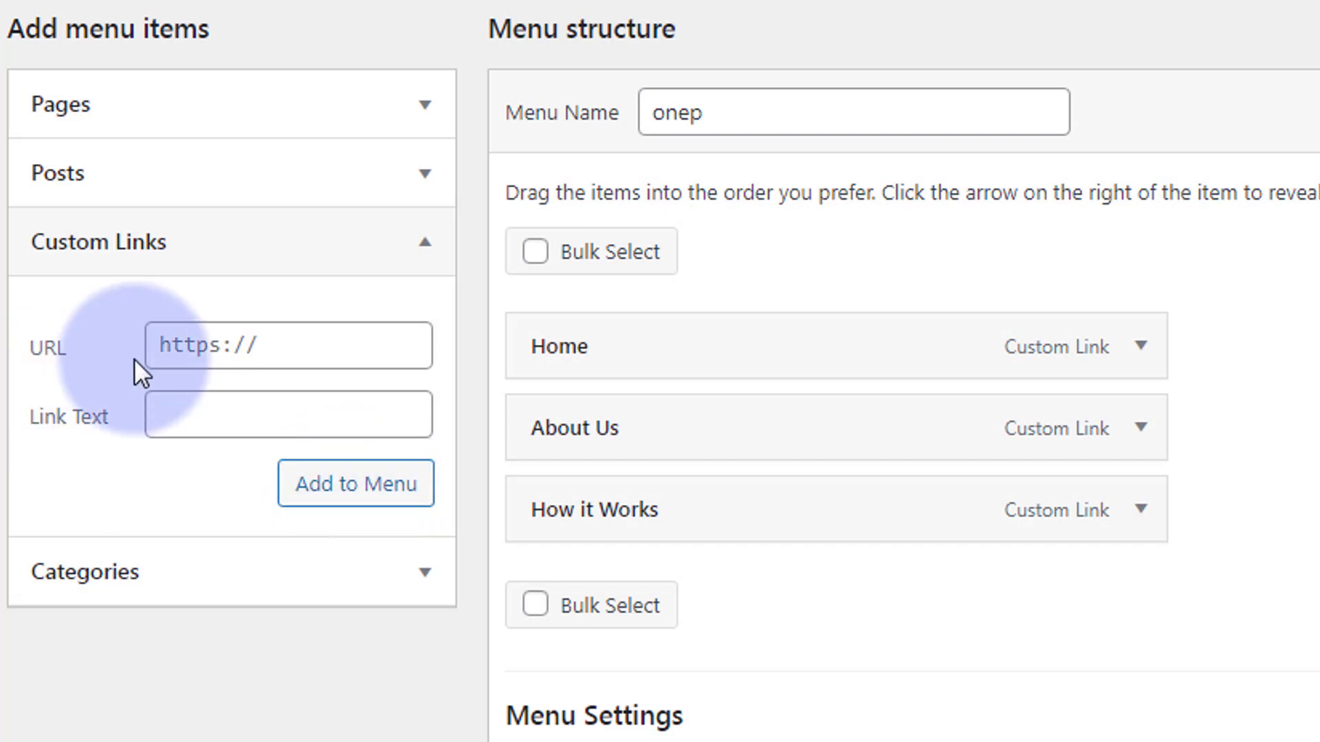
Step: Add a custom link with URL #market and link text "Market" to the menu
{"action": "left_click", "coordinate": [147, 347]}
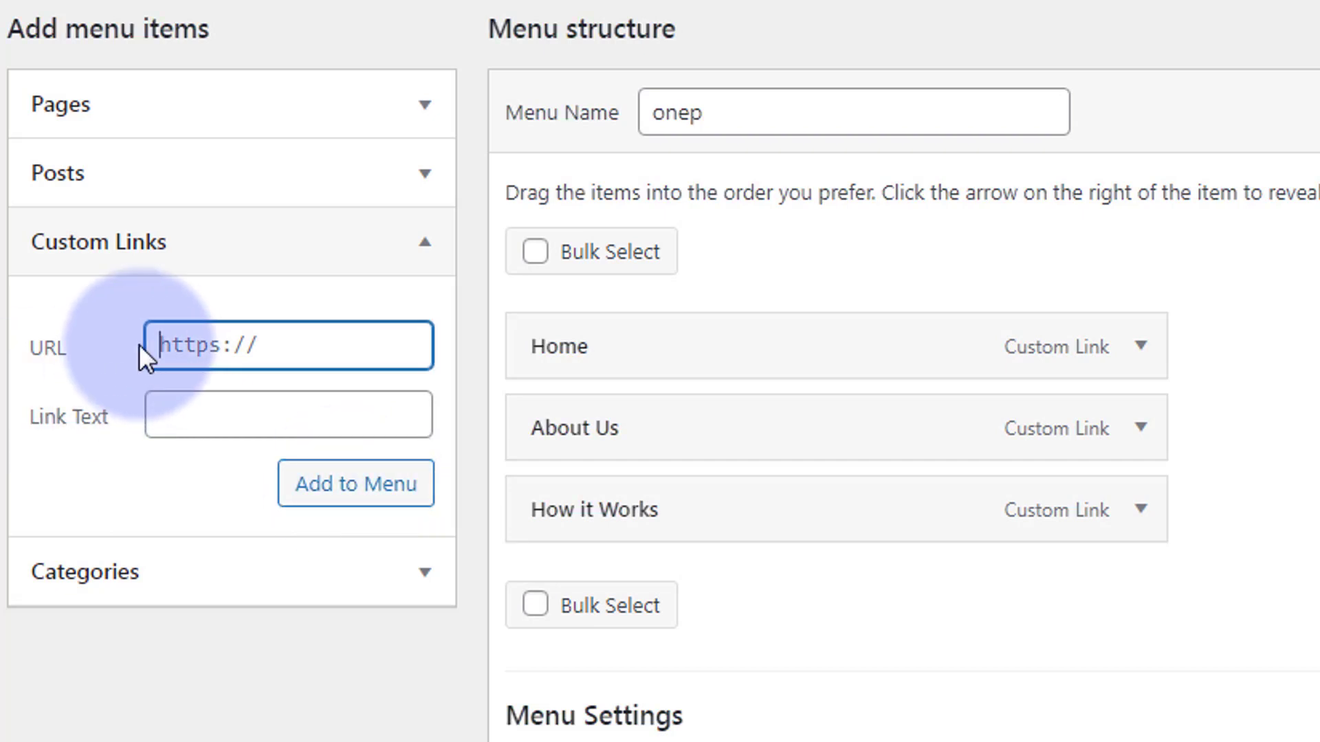
{"action": "type", "text": "#market"}
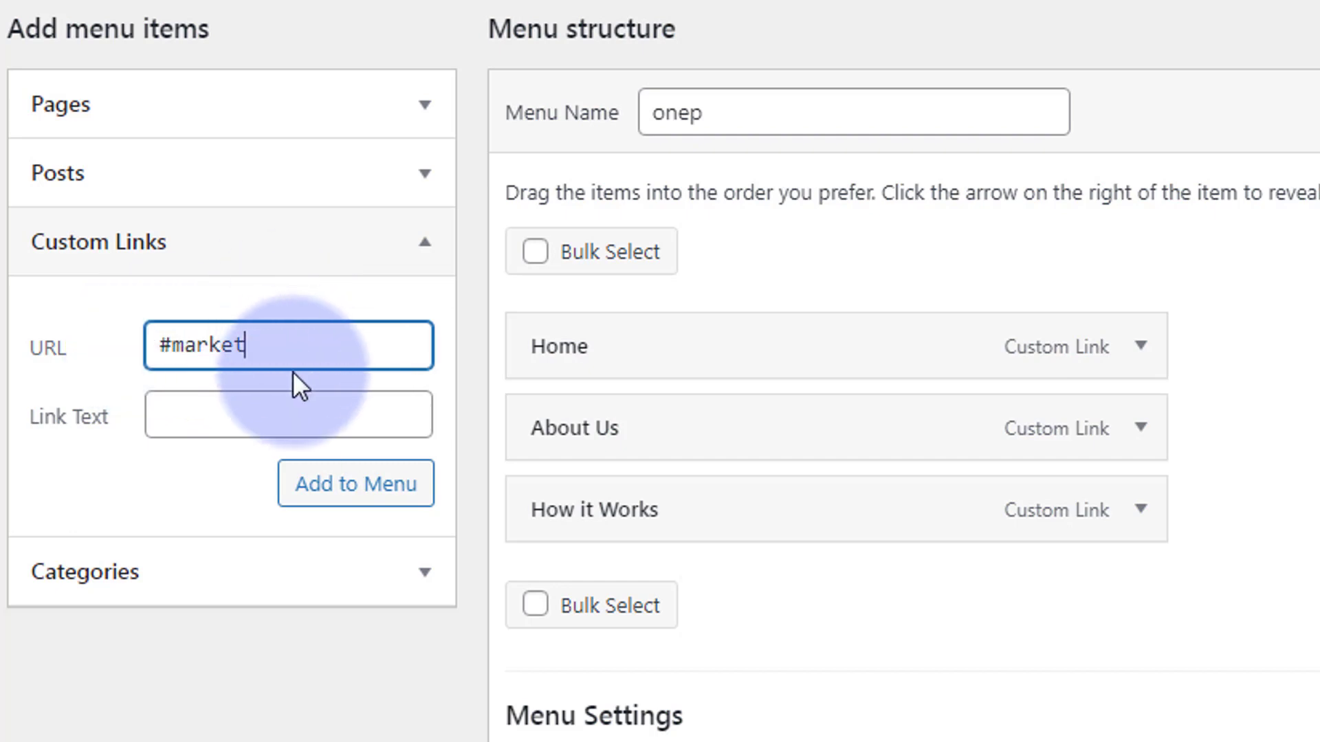
{"action": "left_click", "coordinate": [172, 415]}
{"action": "type", "text": "Market"}
{"action": "left_click", "coordinate": [283, 483]}
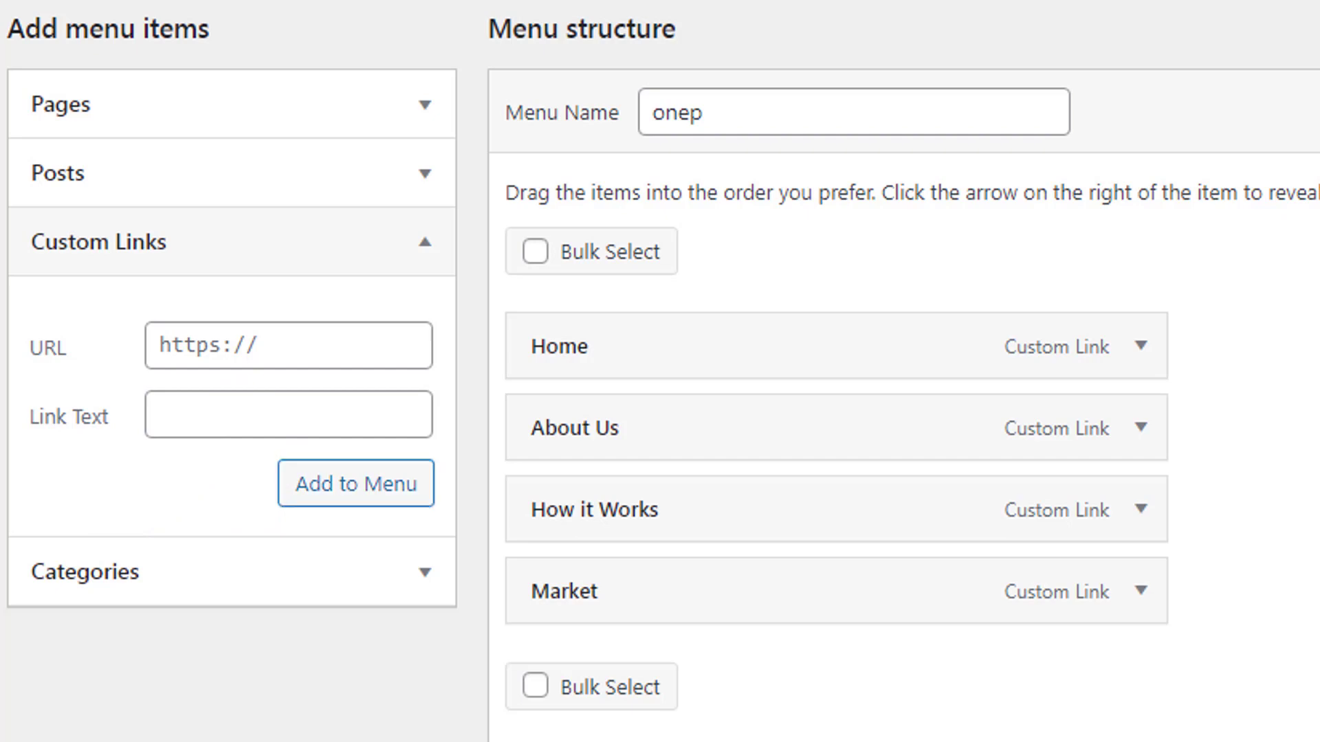
Step: Add a custom link with URL #latest and link text "News" to the menu
{"action": "left_click", "coordinate": [177, 348]}
{"action": "type", "text": "#"}
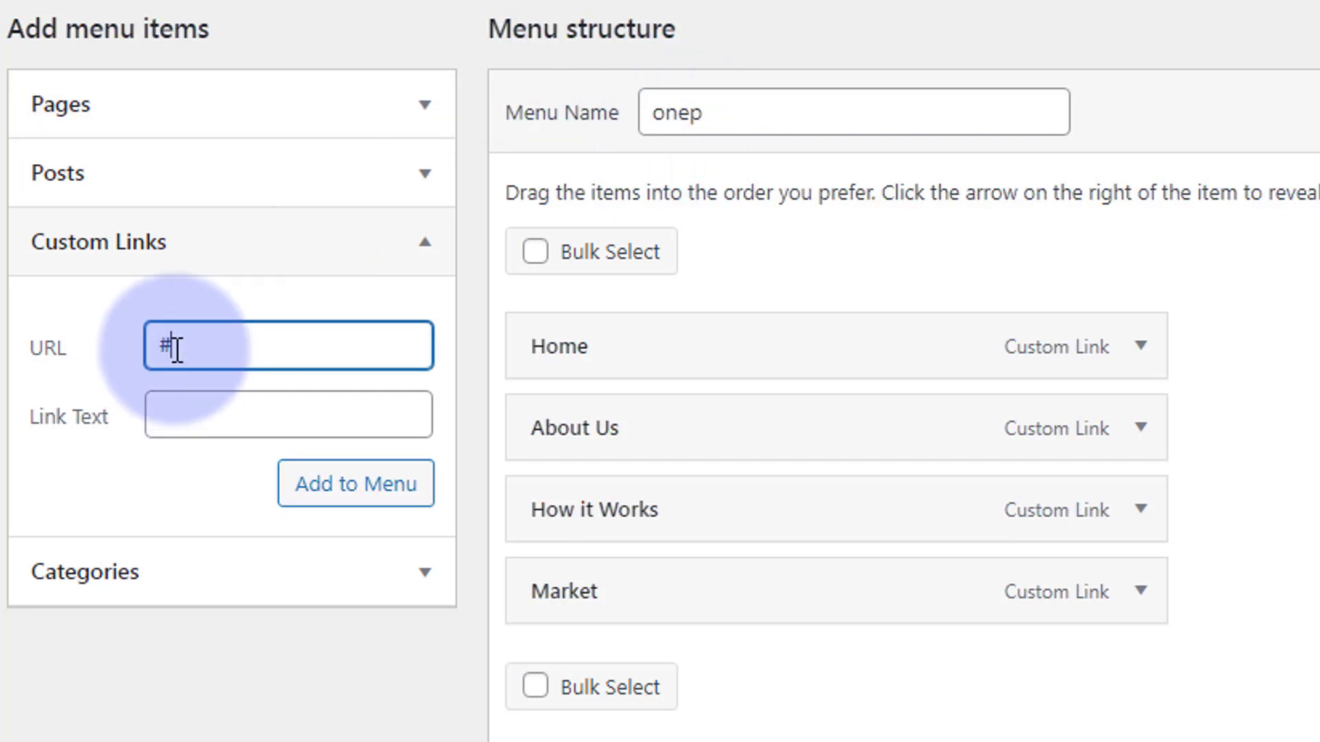
{"action": "type", "text": "latest"}
{"action": "left_click", "coordinate": [192, 407]}
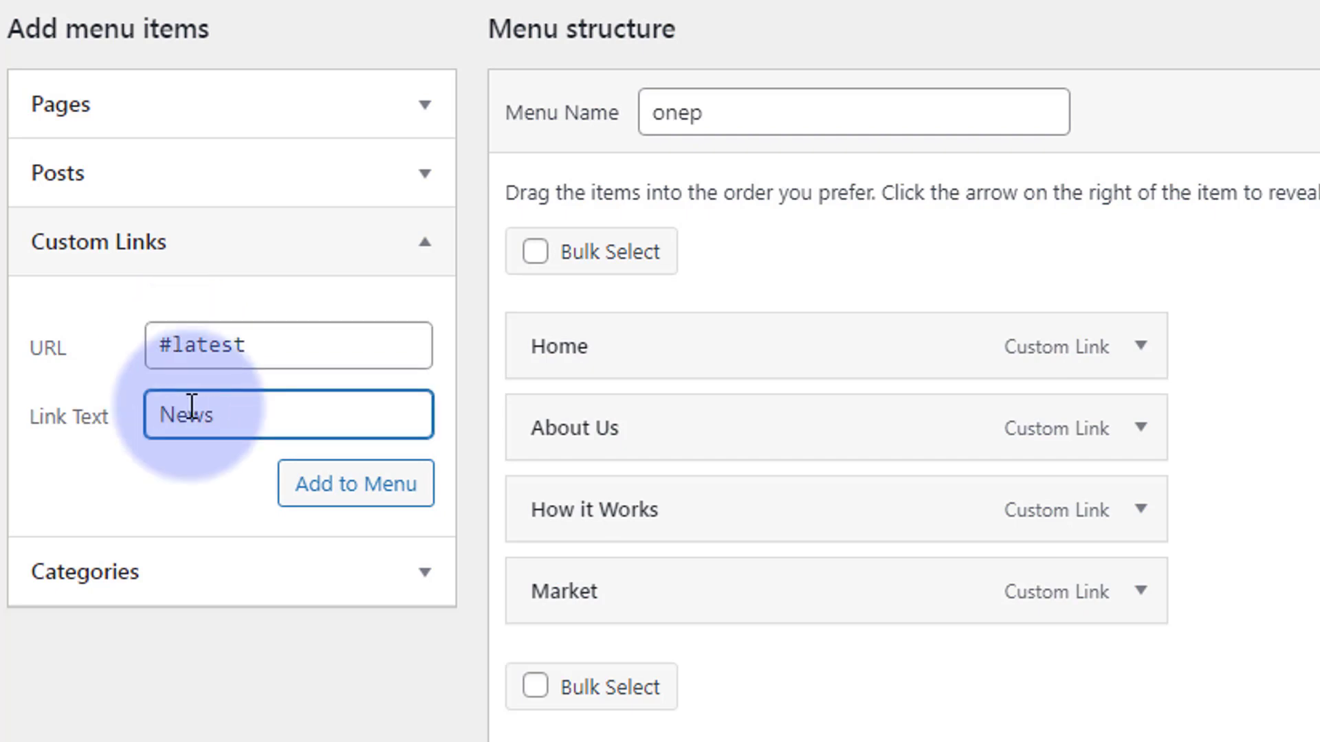
{"action": "left_click", "coordinate": [352, 494]}
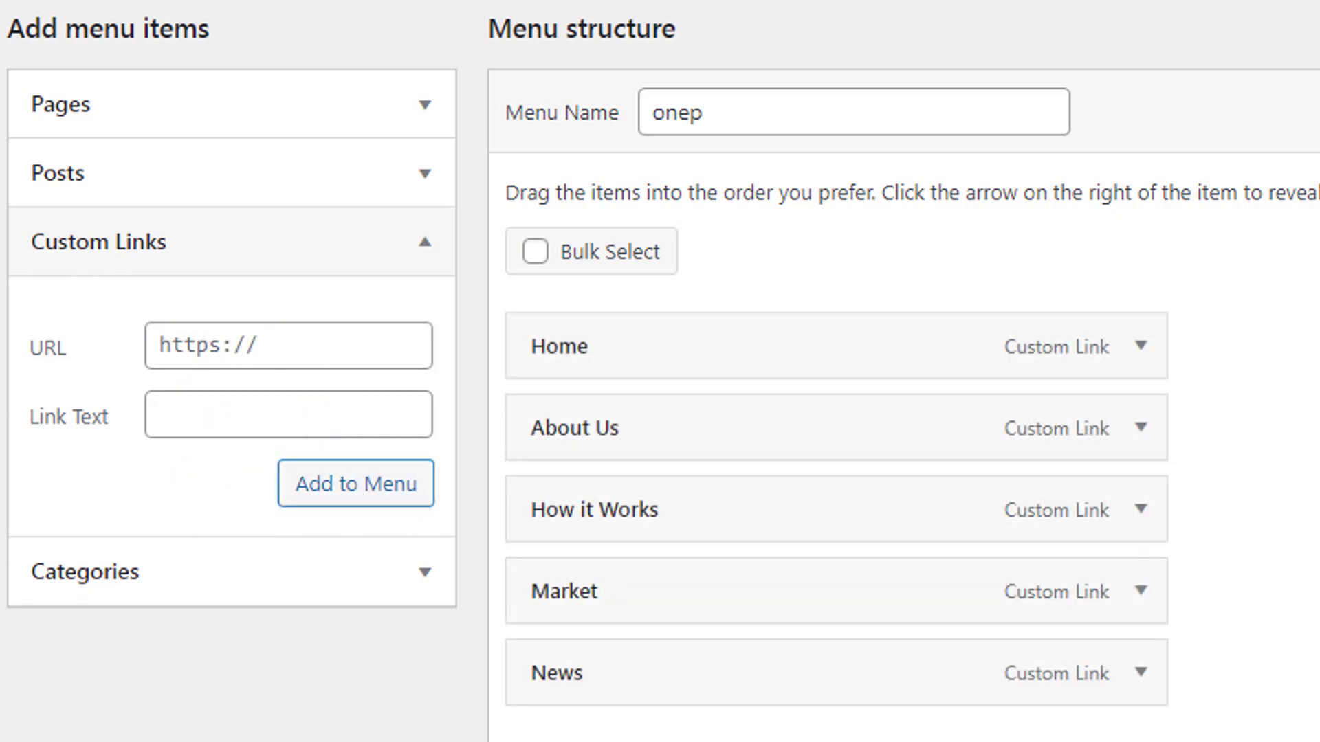
Step: Add a custom link with URL #testimonials and the capitalized link text "Testimonials" to the menu
{"action": "left_click", "coordinate": [184, 346]}
{"action": "type", "text": "#"}
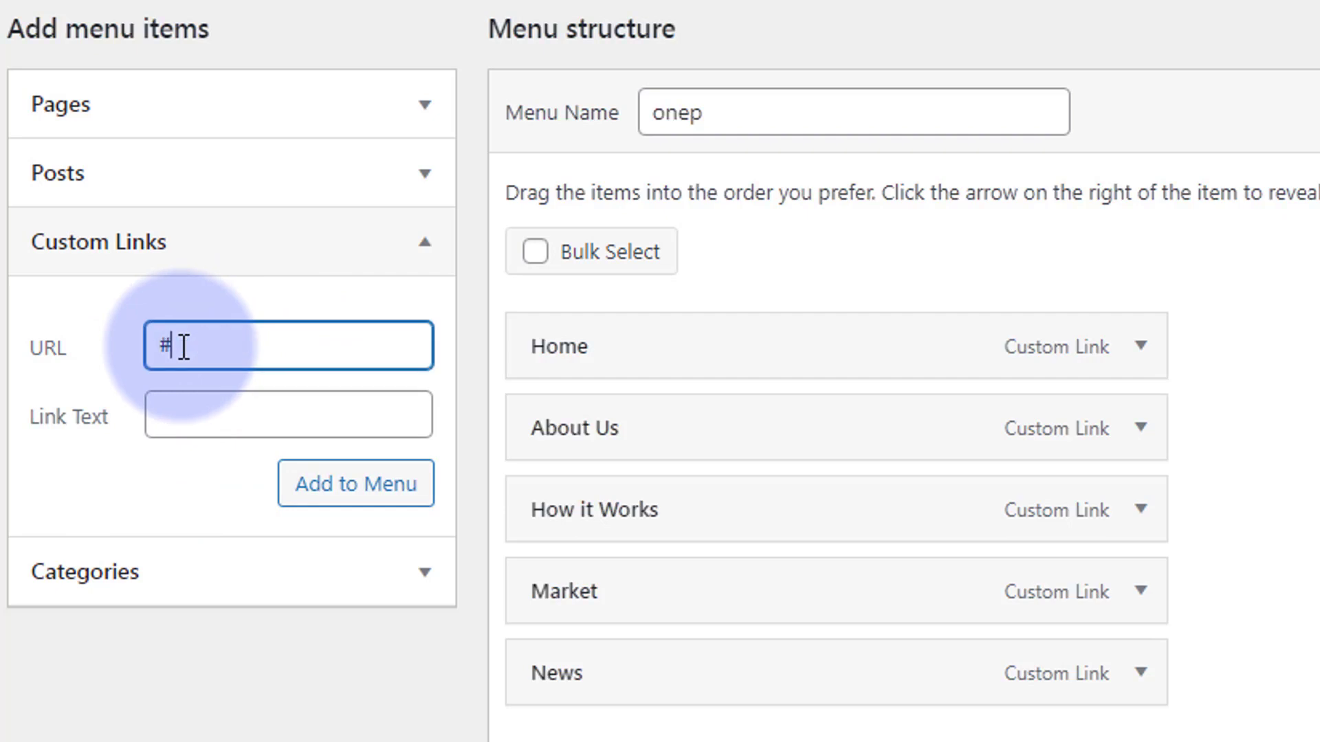
{"action": "type", "text": "testimonials"}
{"action": "left_click", "coordinate": [192, 421]}
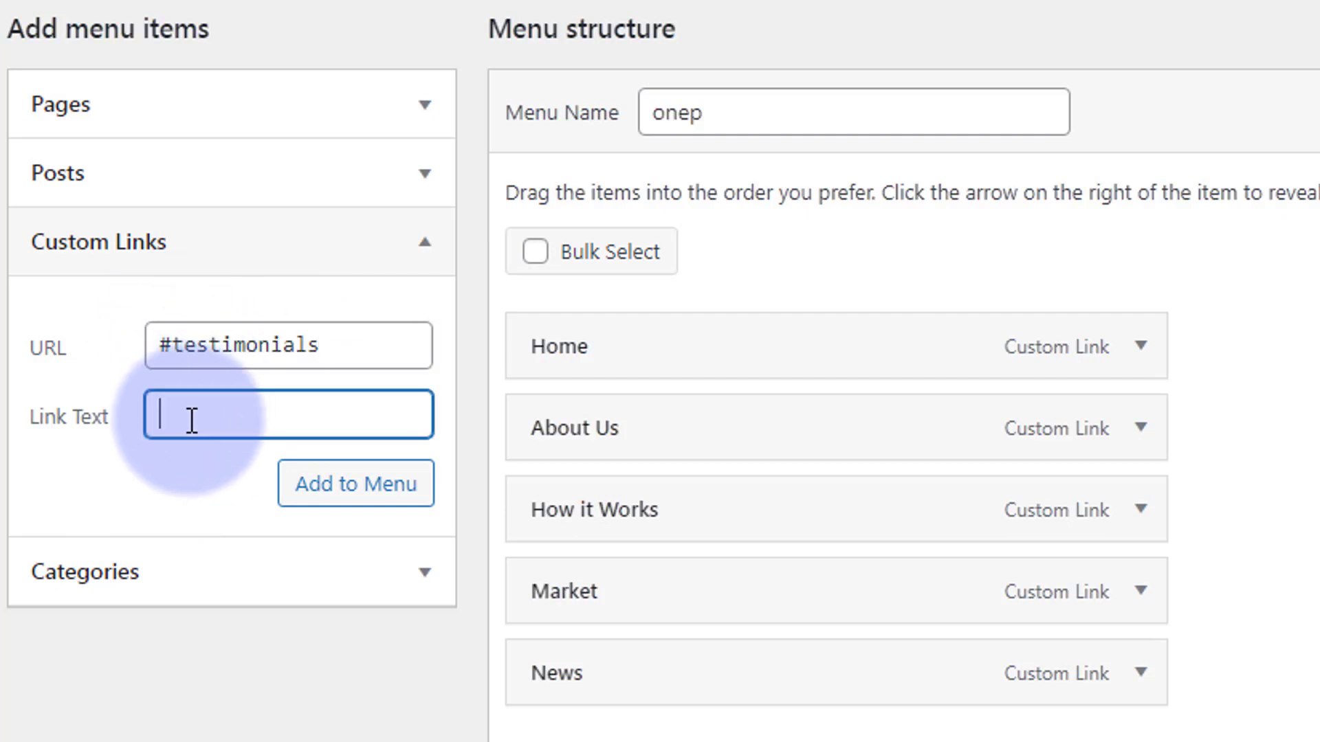
{"action": "type", "text": "testimonials"}
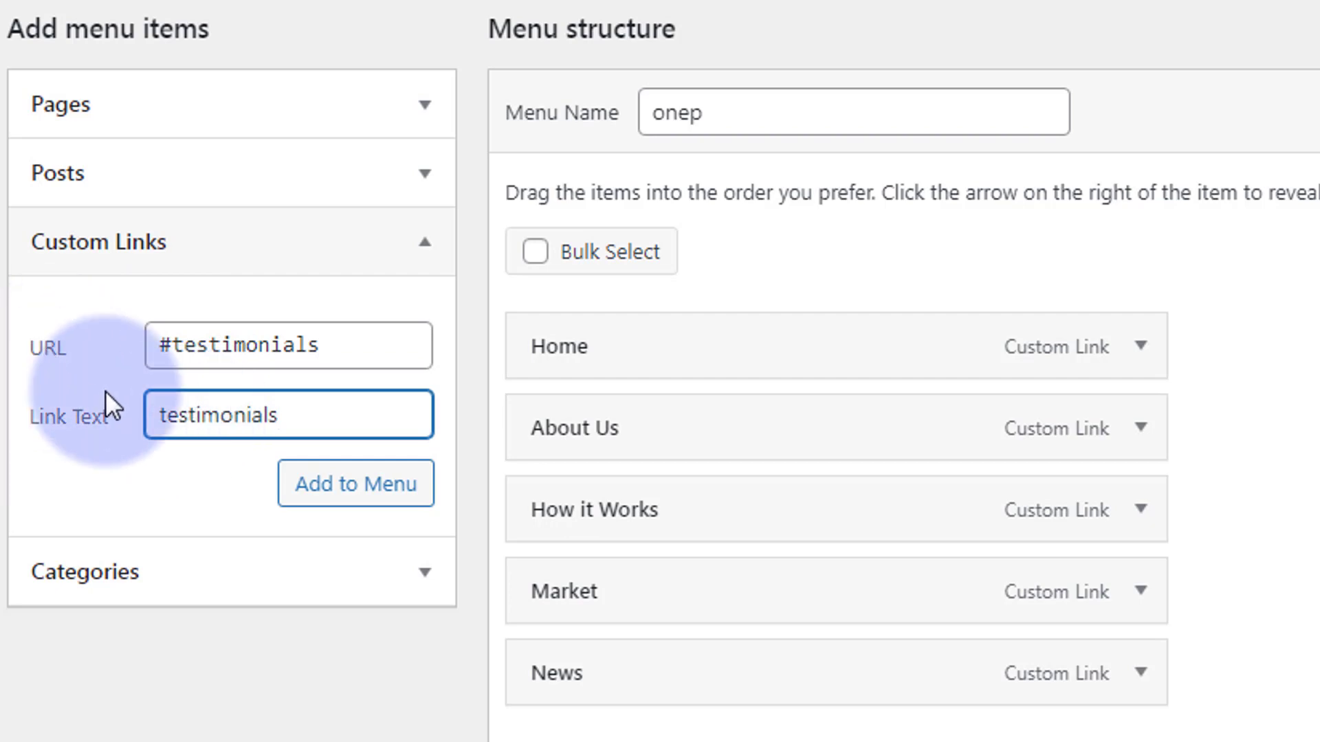
{"action": "left_click", "coordinate": [170, 416]}
{"action": "left_click_drag", "start_coordinate": [170, 415], "coordinate": [161, 418]}
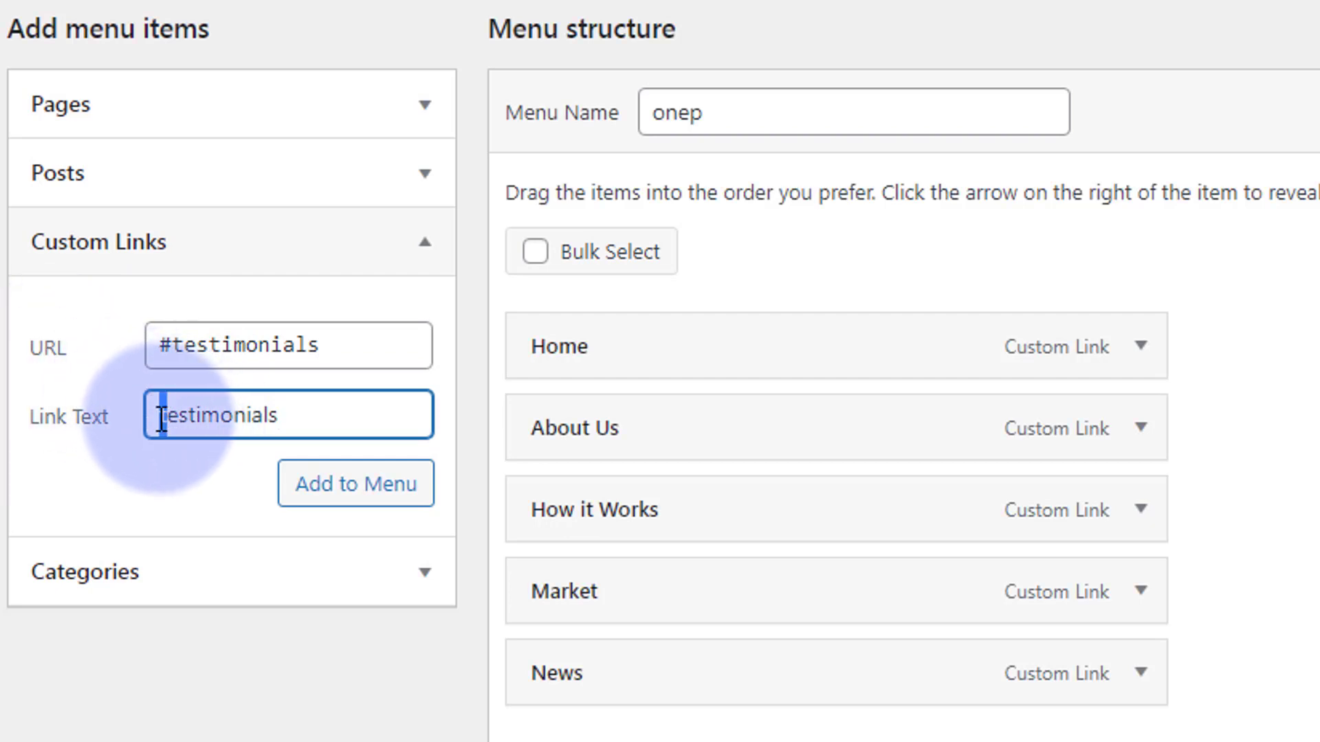
{"action": "type", "text": "T"}
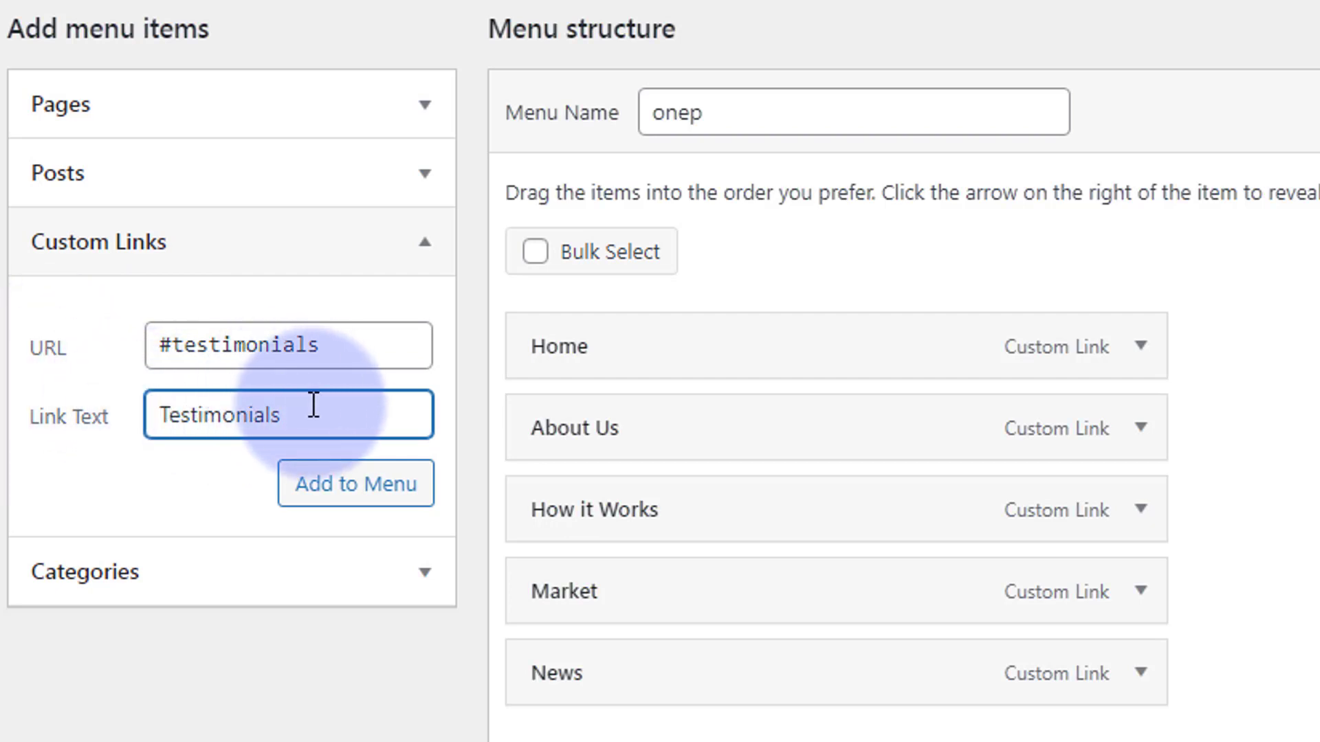
{"action": "left_click", "coordinate": [362, 493]}
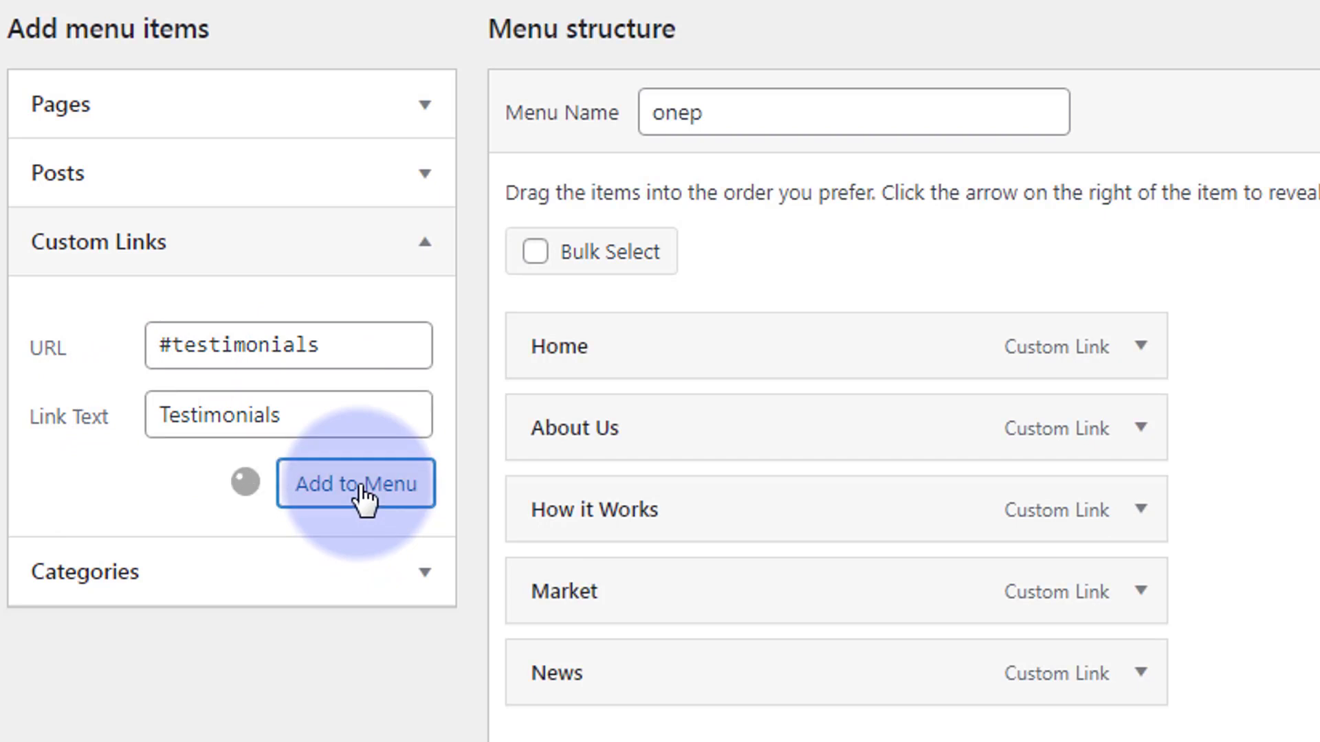
Step: Add a custom link with URL #contact and link text "Contact Us" to the onep menu, and save the menu
{"action": "left_click", "coordinate": [212, 344]}
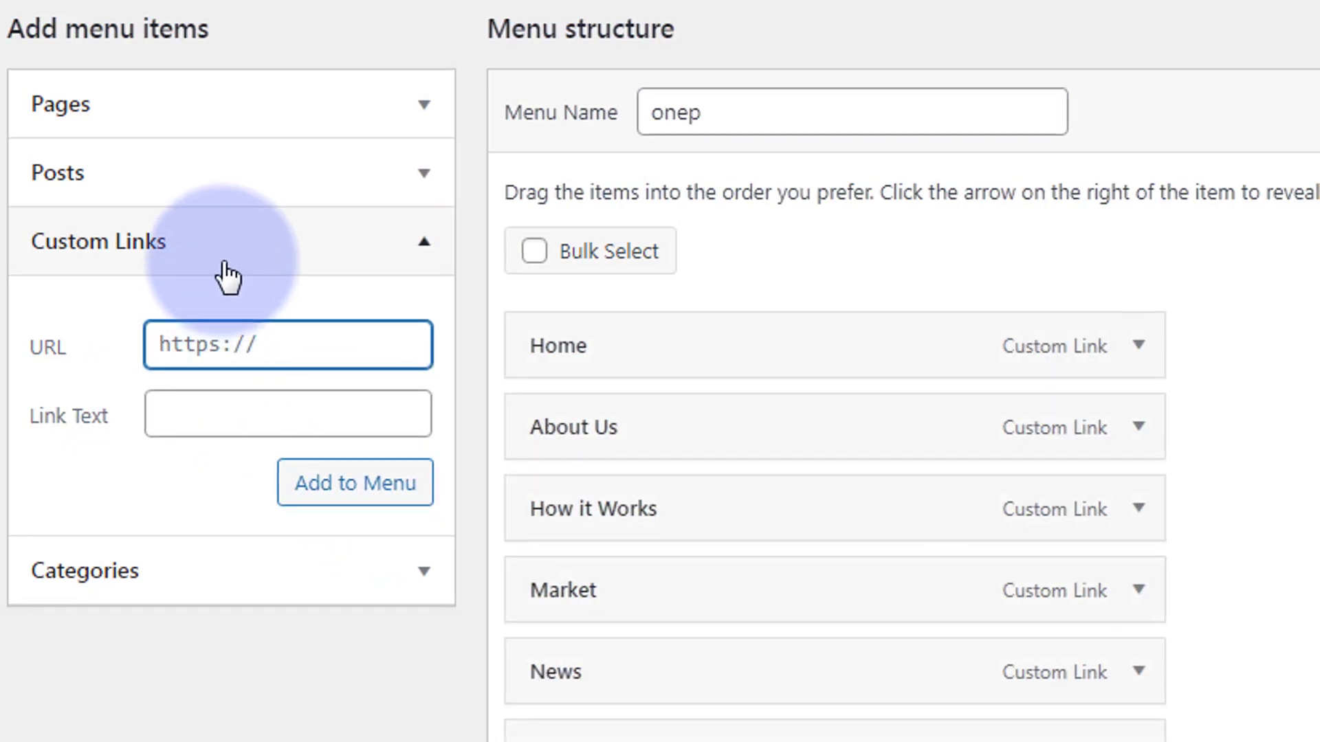
{"action": "type", "text": "#contact"}
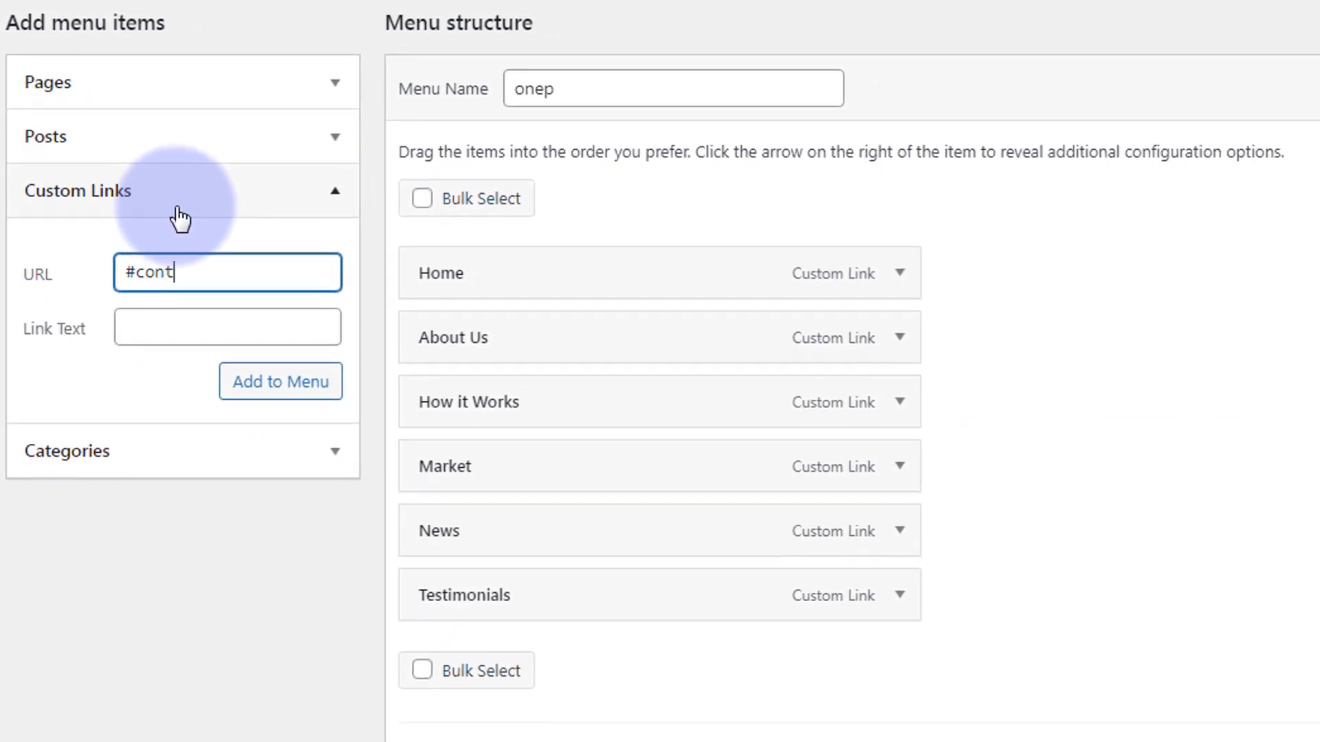
{"action": "left_click", "coordinate": [138, 330]}
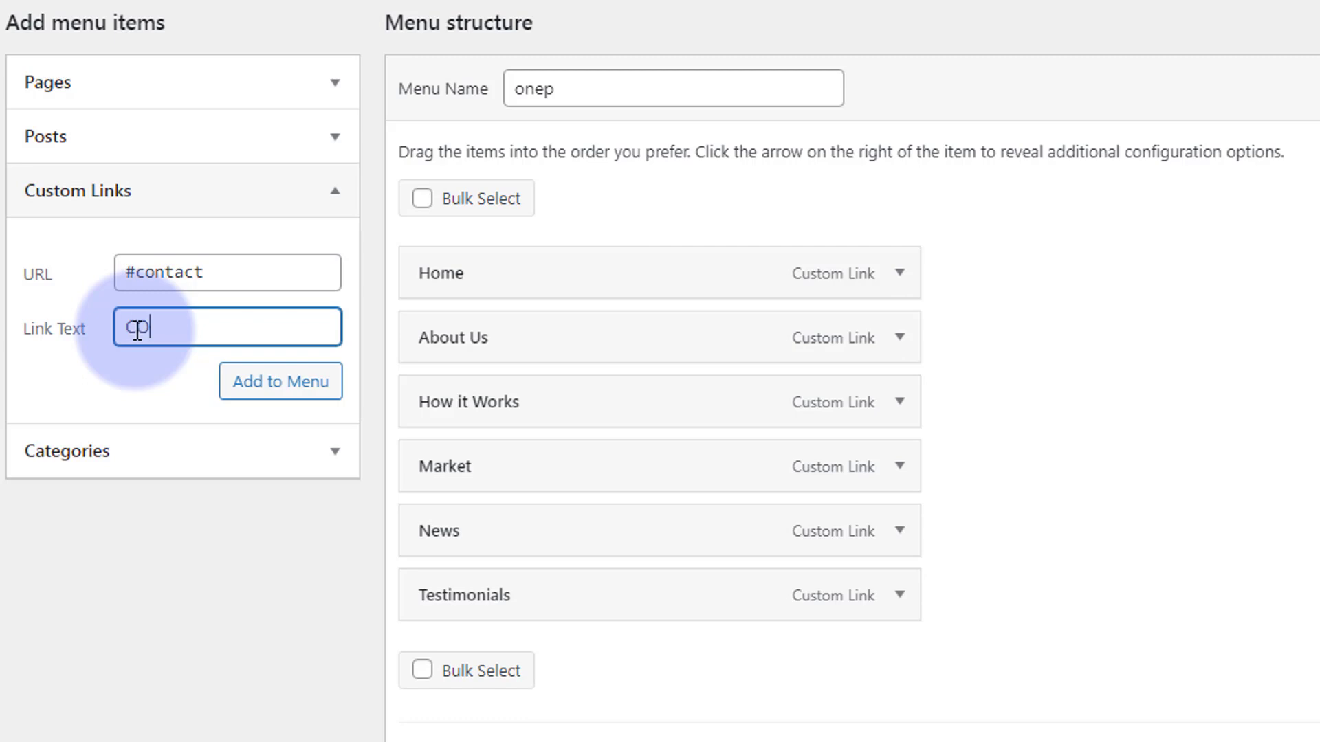
{"action": "type", "text": "COnta"}
{"action": "key", "text": "BackSpace"}
{"action": "key", "text": "BackSpace"}
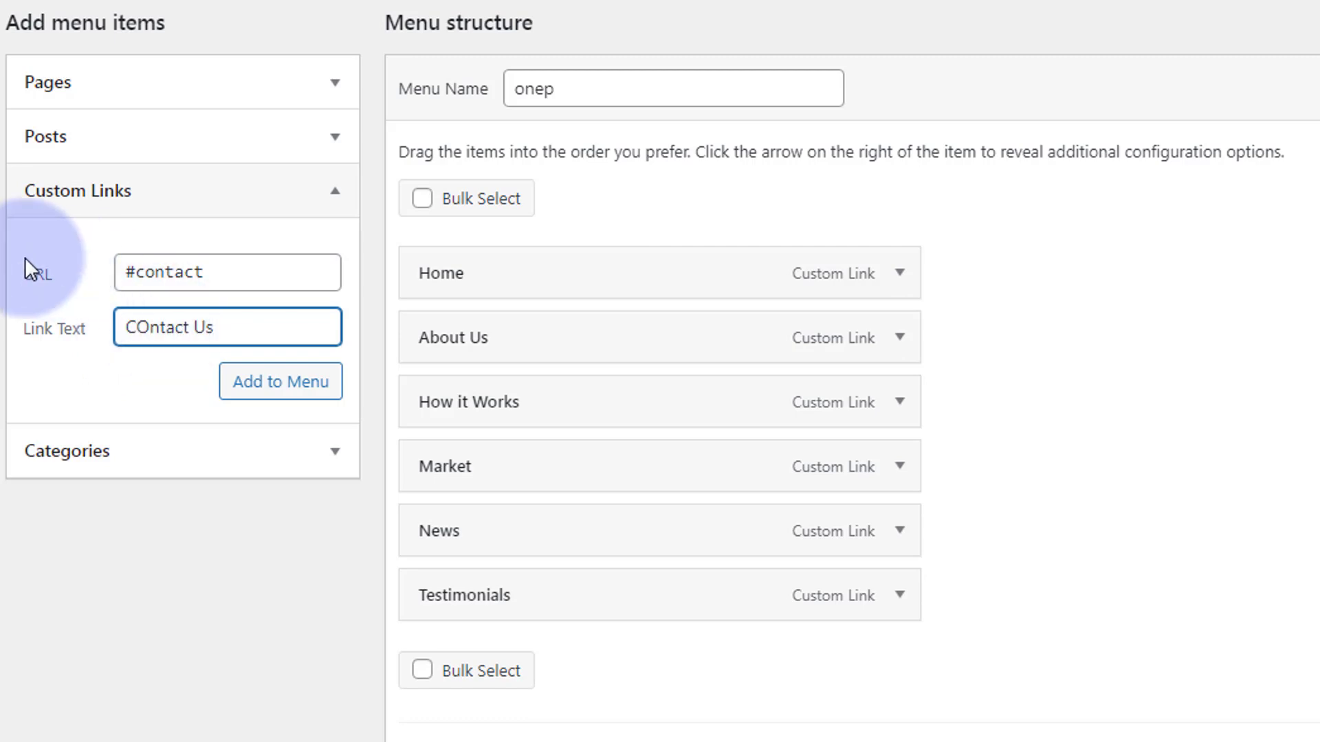
{"action": "left_click_drag", "start_coordinate": [136, 329], "coordinate": [147, 330]}
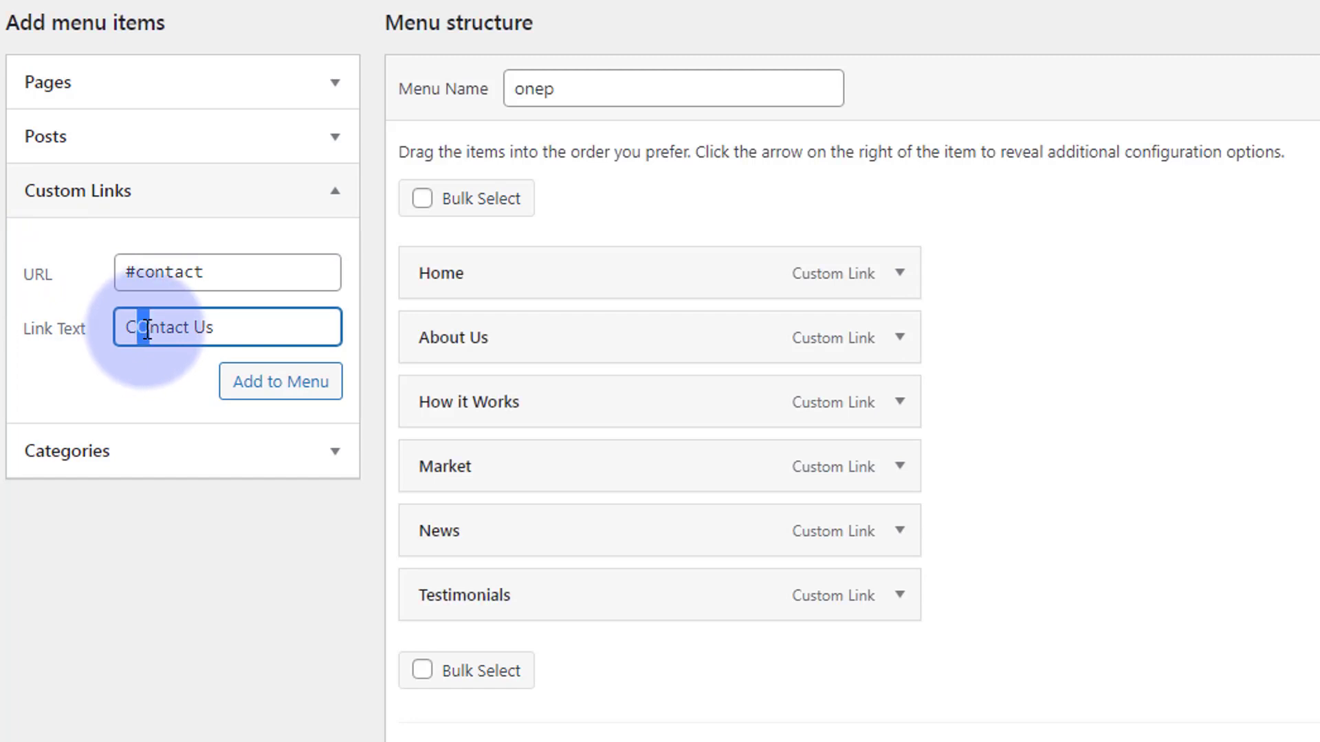
{"action": "type", "text": "o"}
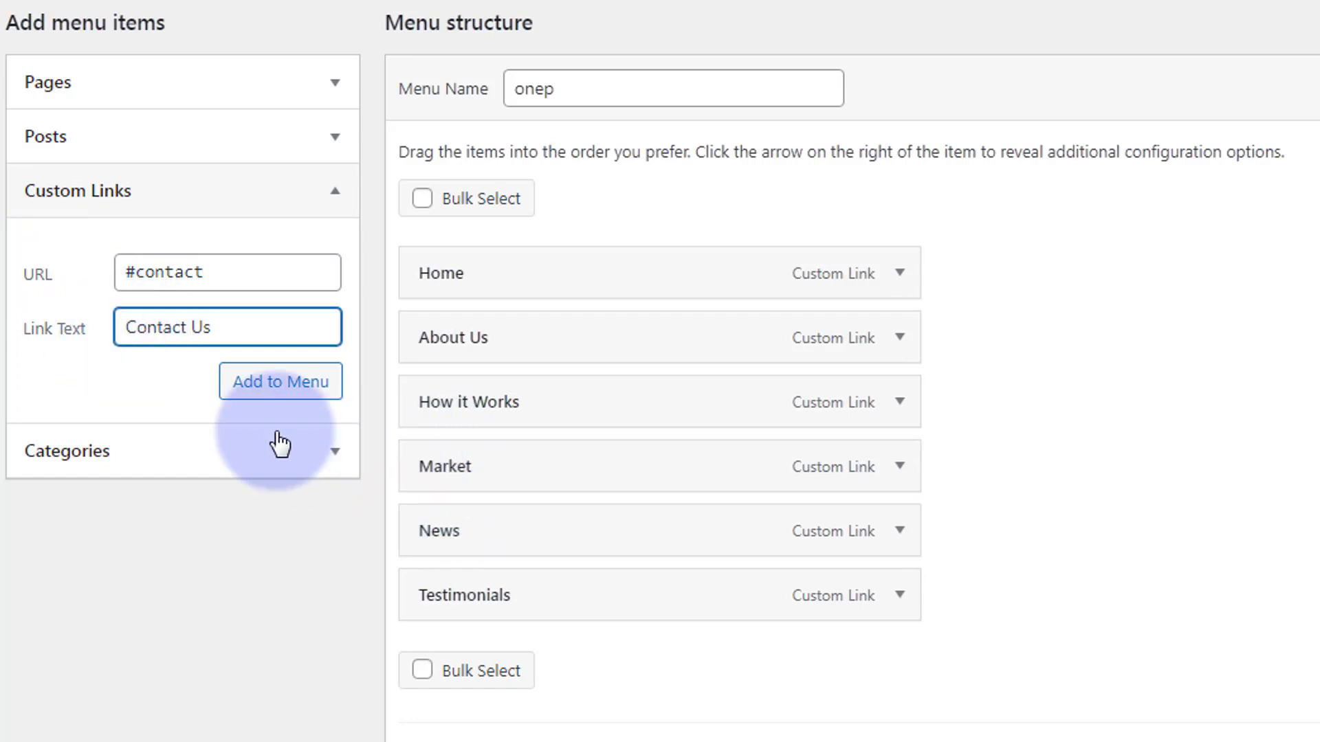
{"action": "left_click", "coordinate": [280, 390]}
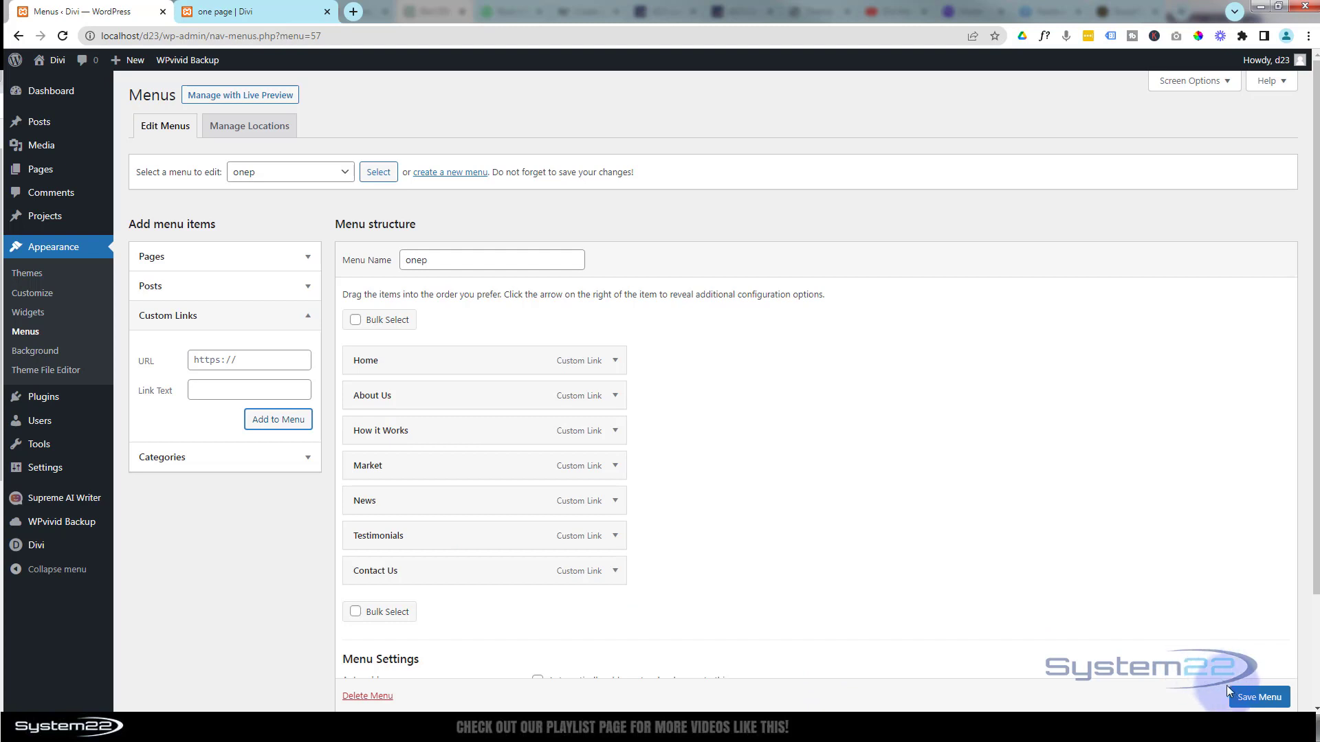
{"action": "left_click", "coordinate": [1248, 699]}
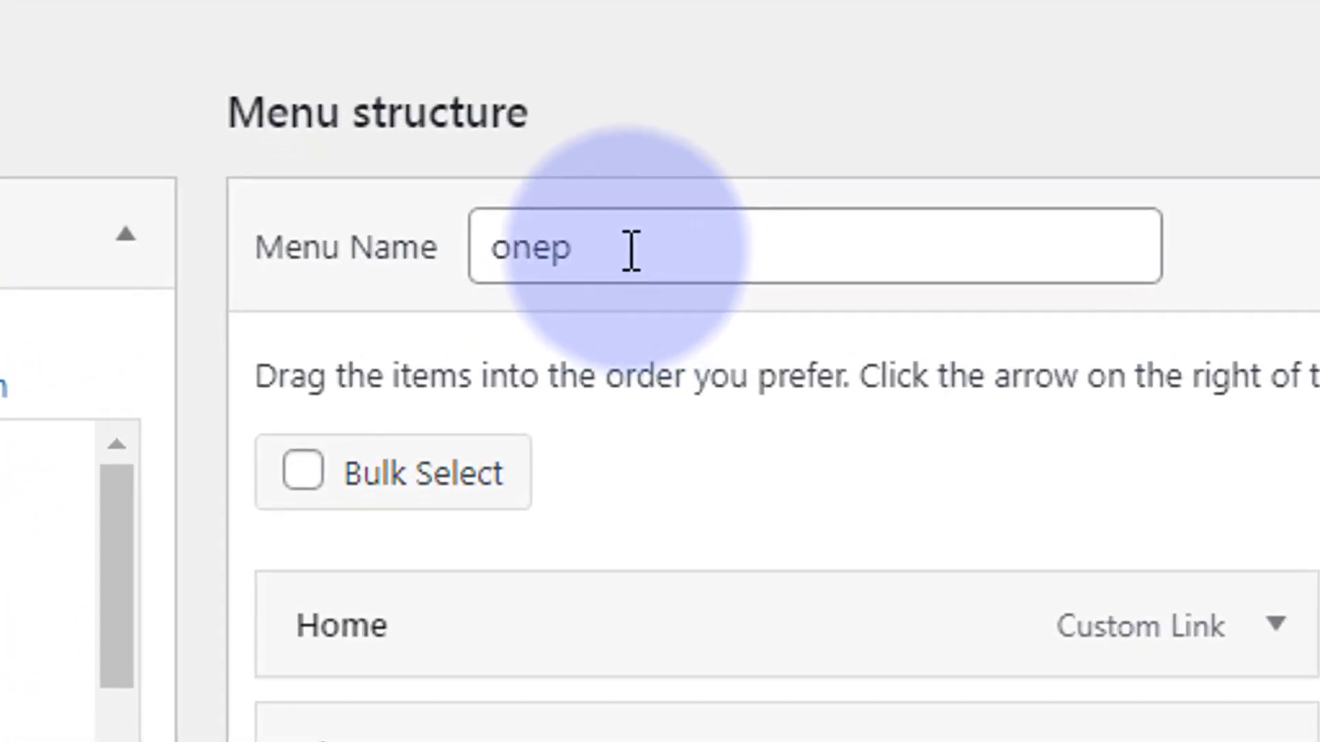
{"action": "left_click_drag", "start_coordinate": [584, 251], "coordinate": [486, 248]}
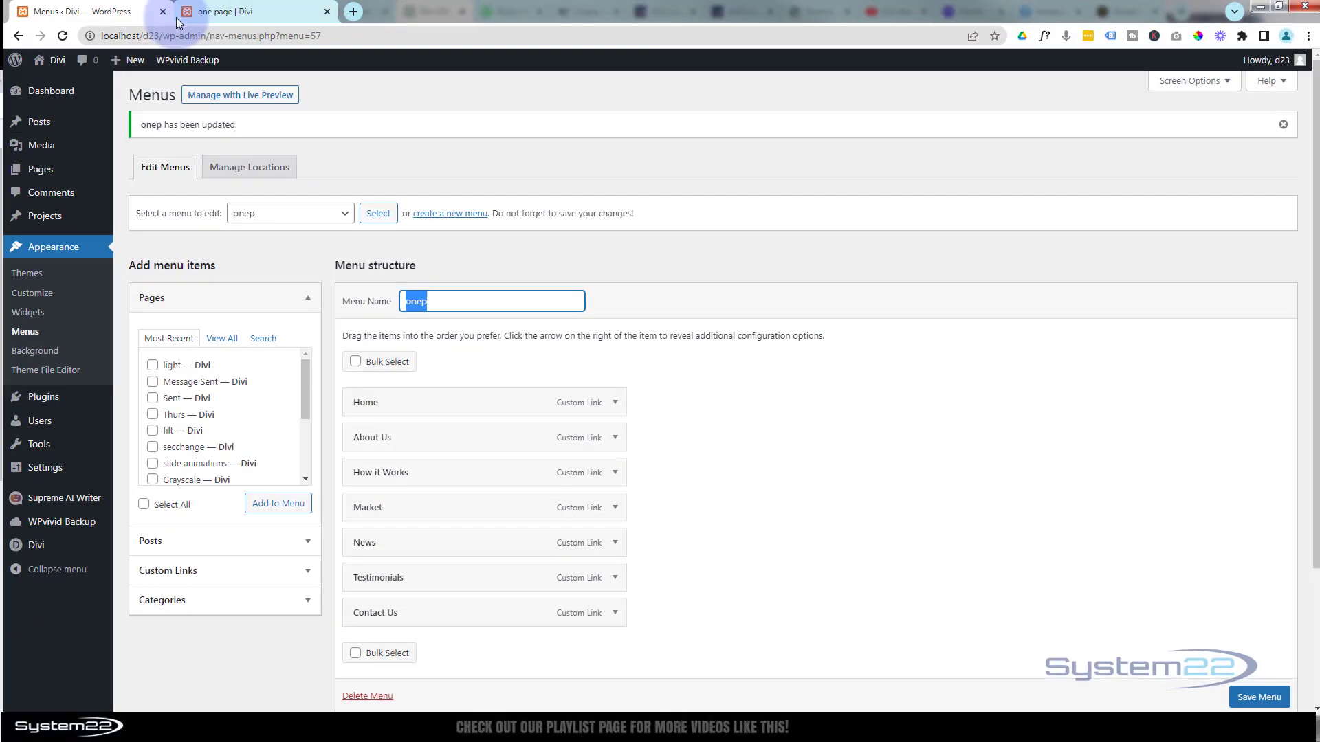
Step: Switch to the one page site, reload it in the Visual Builder, and open its header template for editing
{"action": "left_click", "coordinate": [242, 16]}
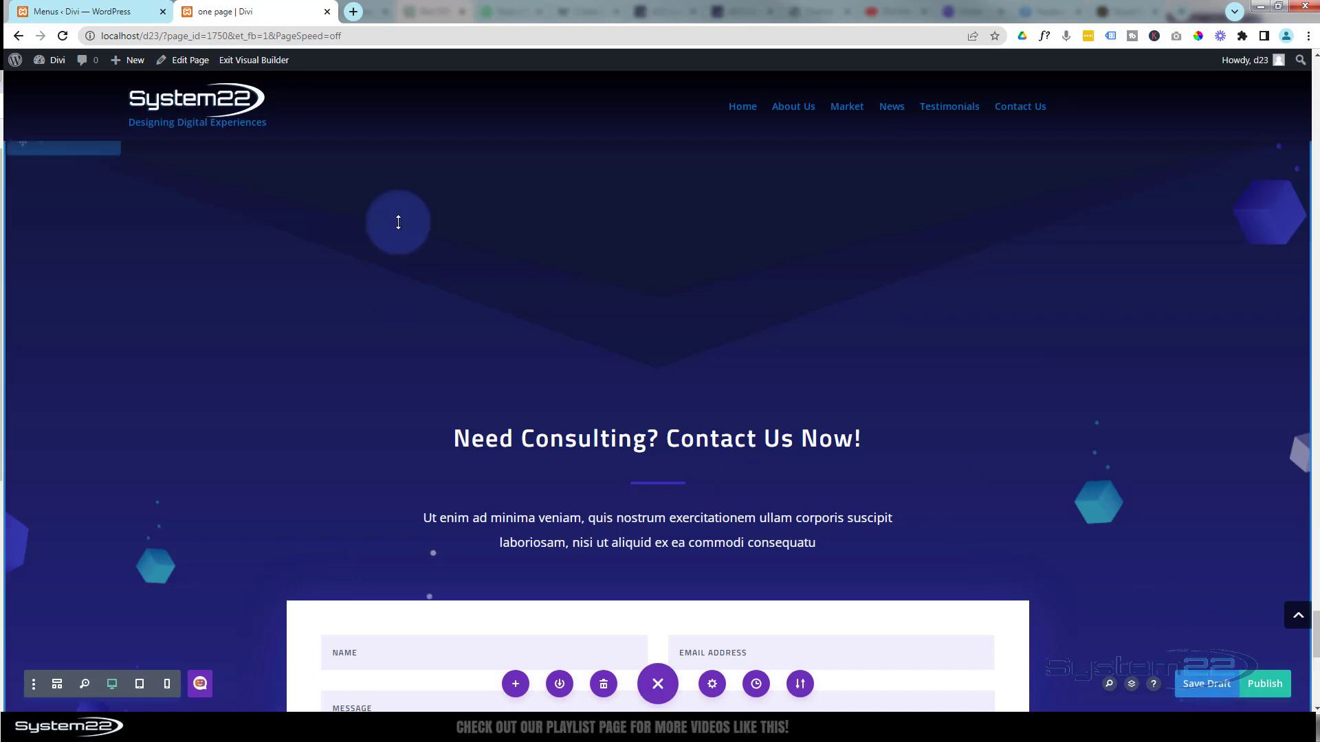
{"action": "left_click", "coordinate": [62, 35]}
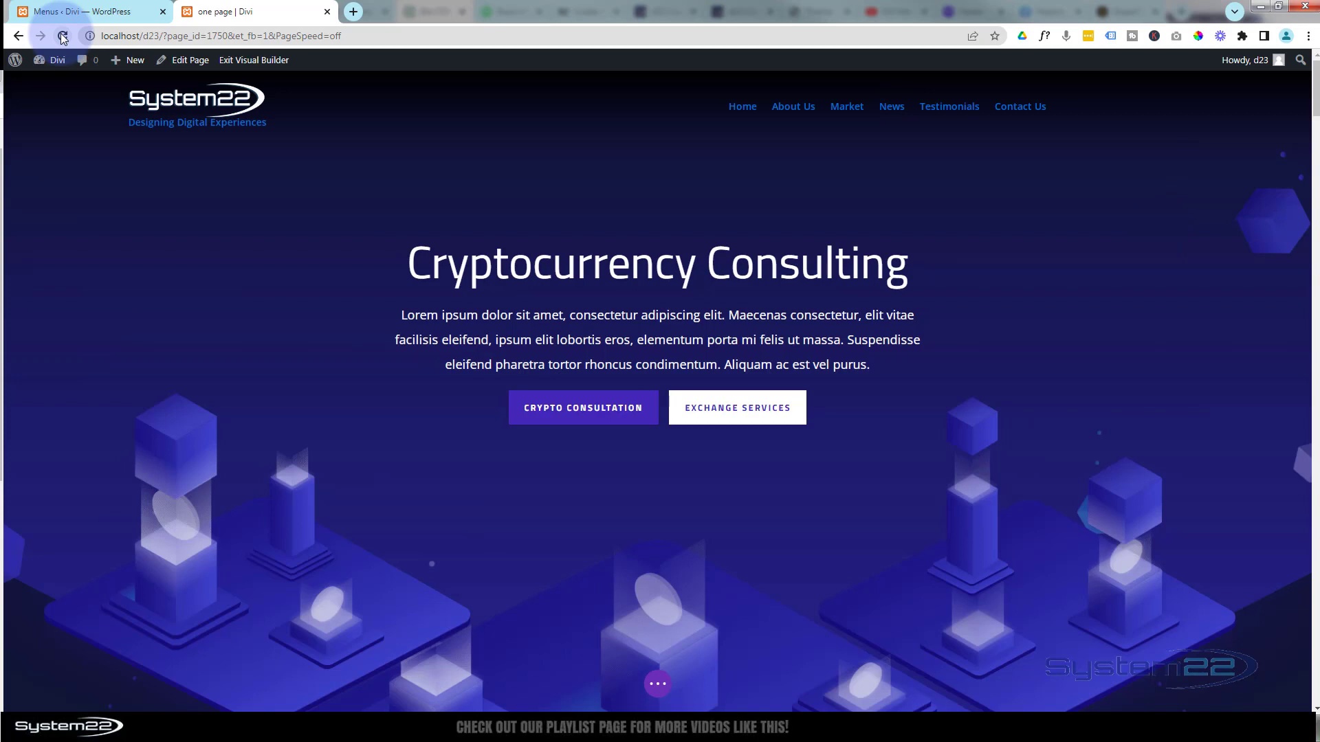
{"action": "left_click", "coordinate": [467, 126]}
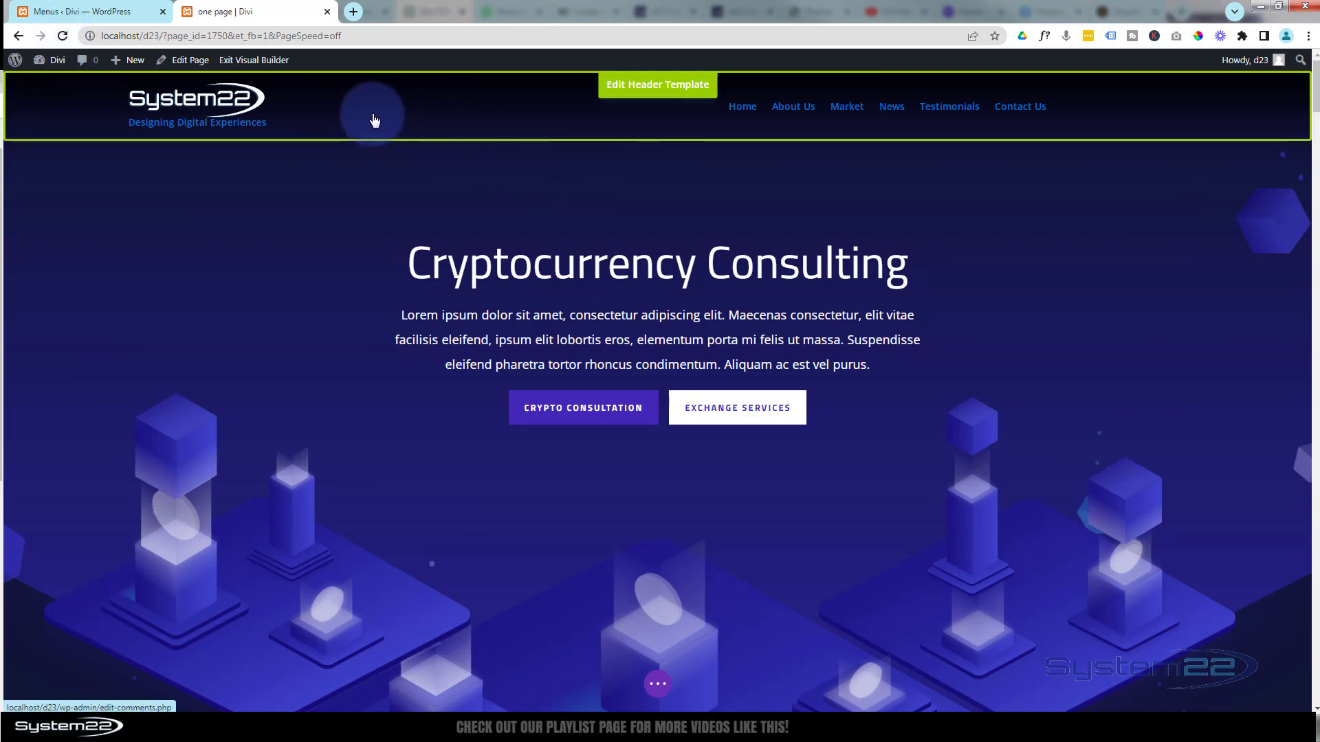
{"action": "left_click", "coordinate": [448, 118]}
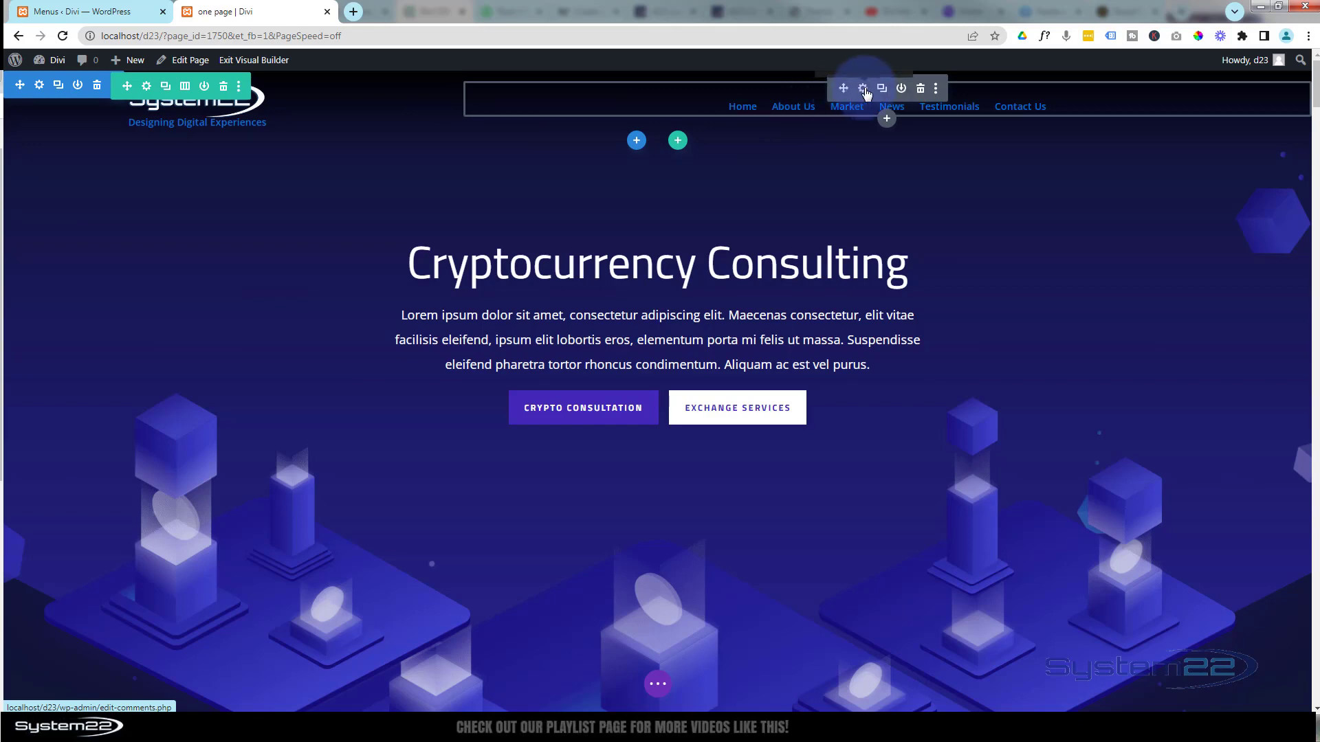
Step: Assign the onep menu to the header's menu module and save the module settings
{"action": "left_click", "coordinate": [863, 88]}
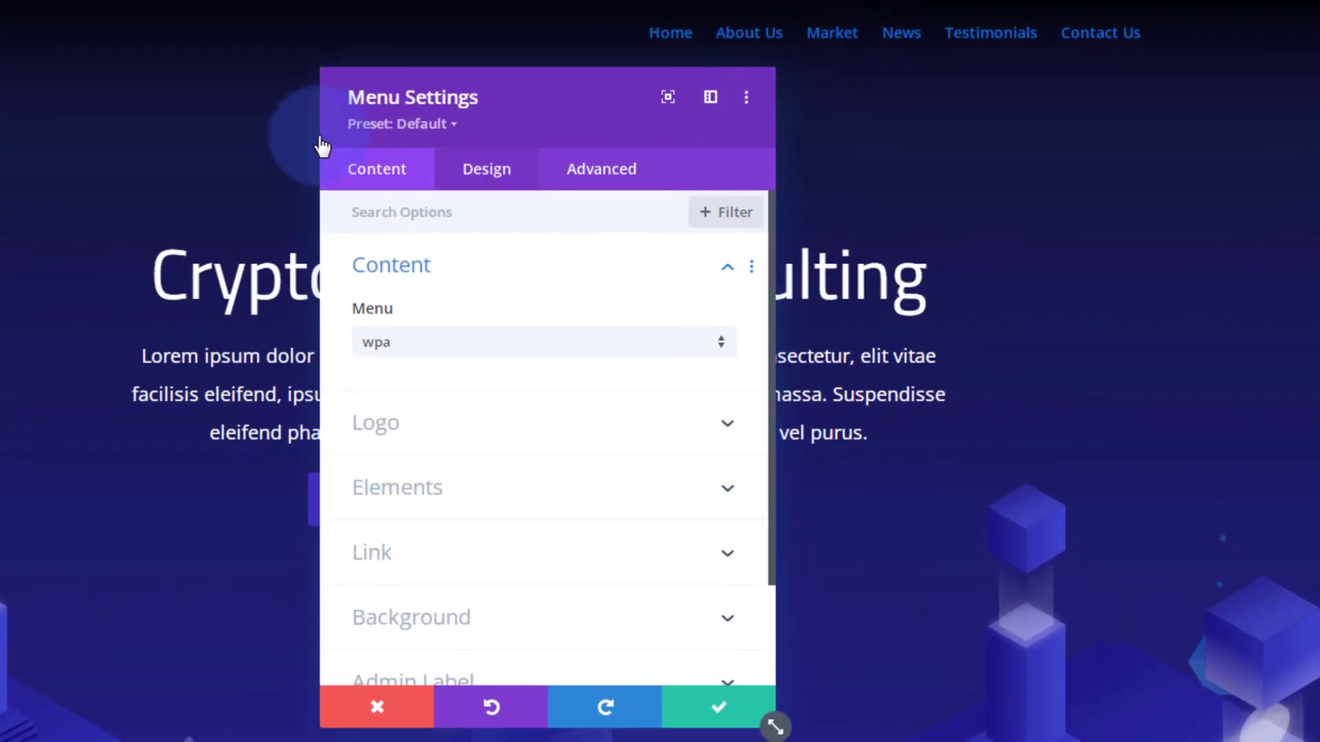
{"action": "left_click", "coordinate": [363, 177]}
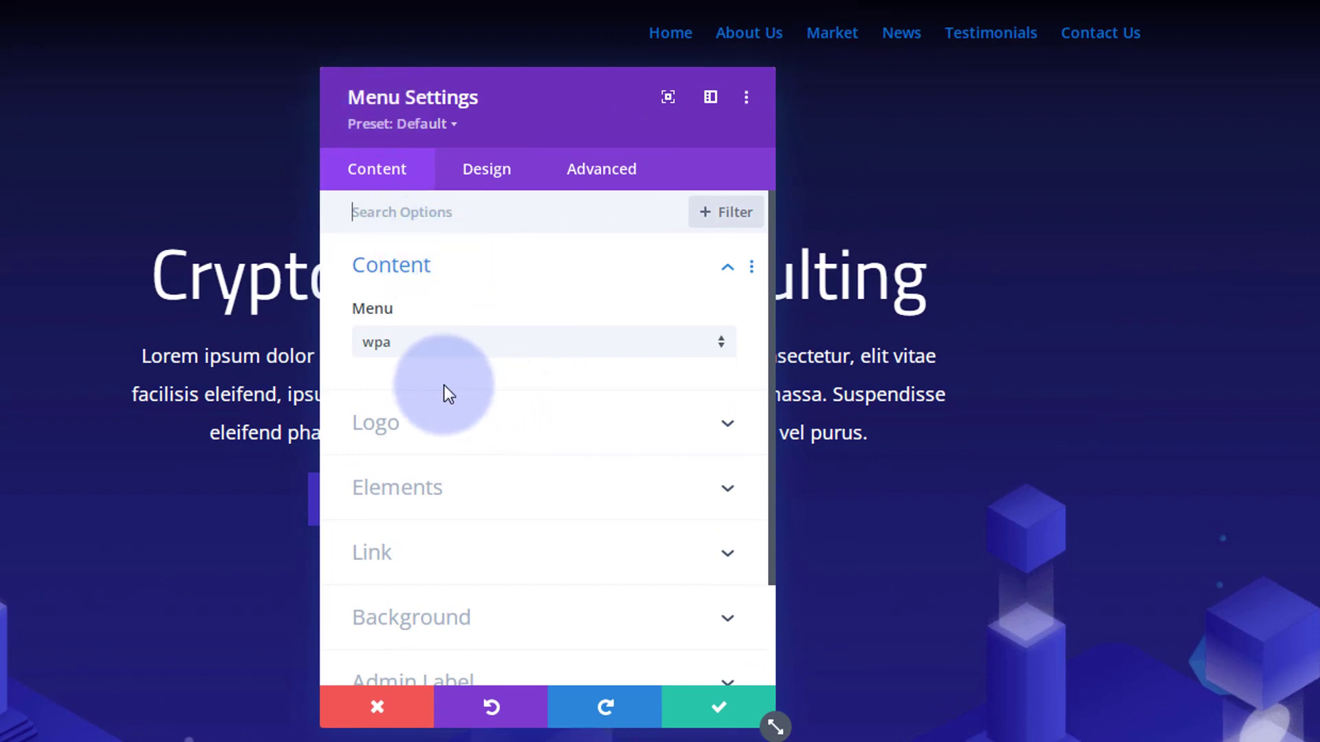
{"action": "left_click", "coordinate": [487, 353]}
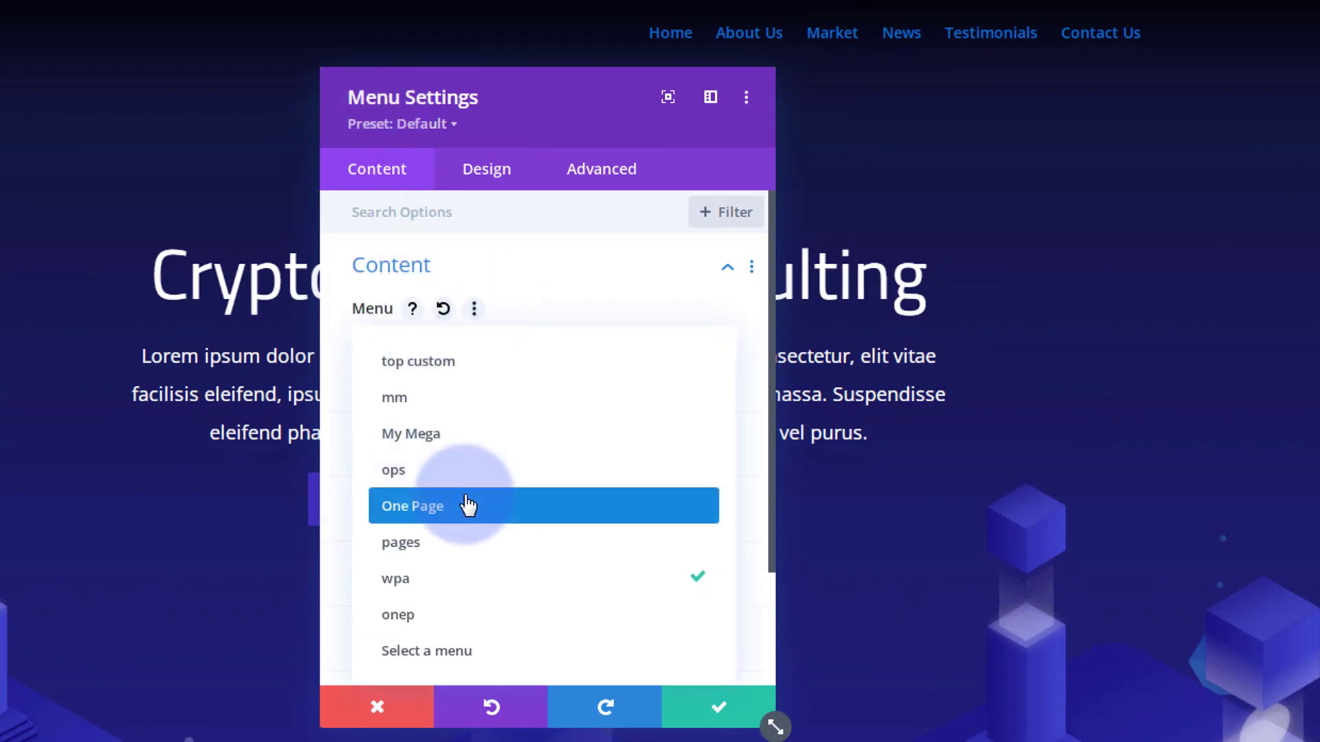
{"action": "left_click", "coordinate": [405, 616]}
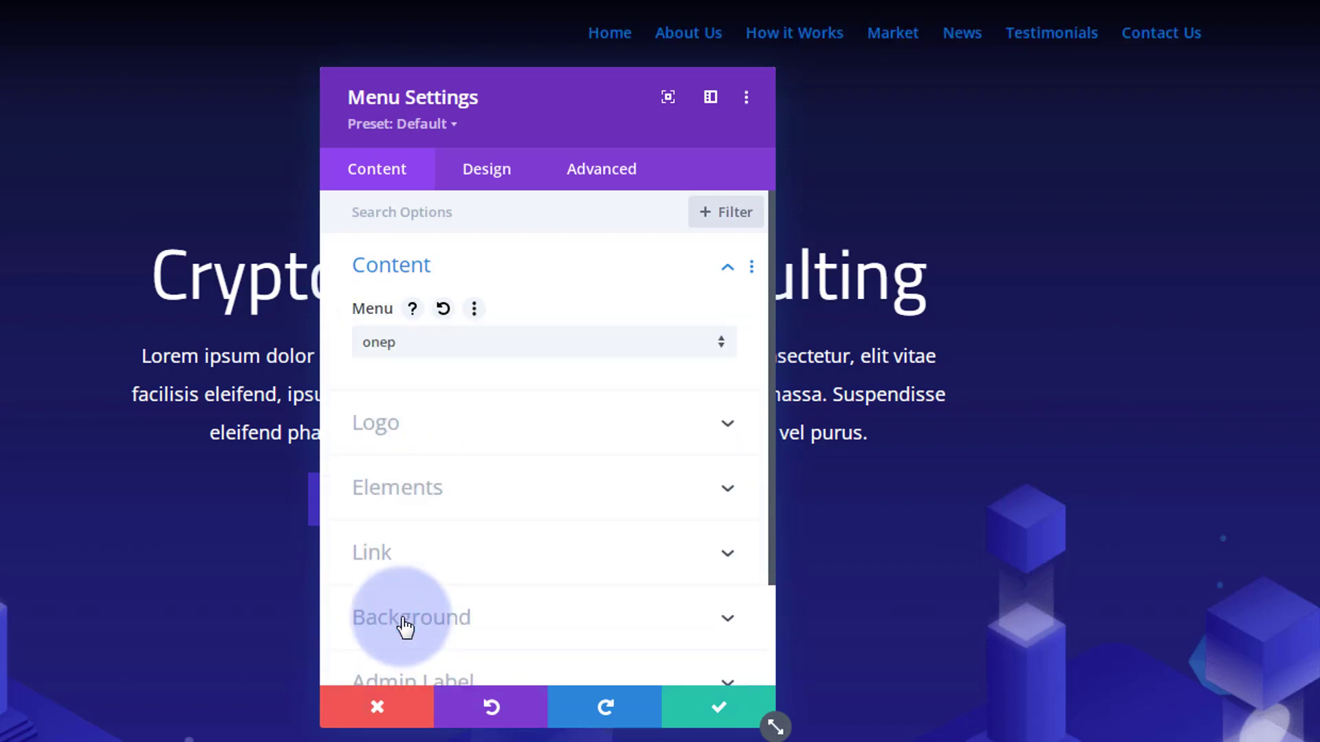
{"action": "left_click", "coordinate": [719, 711]}
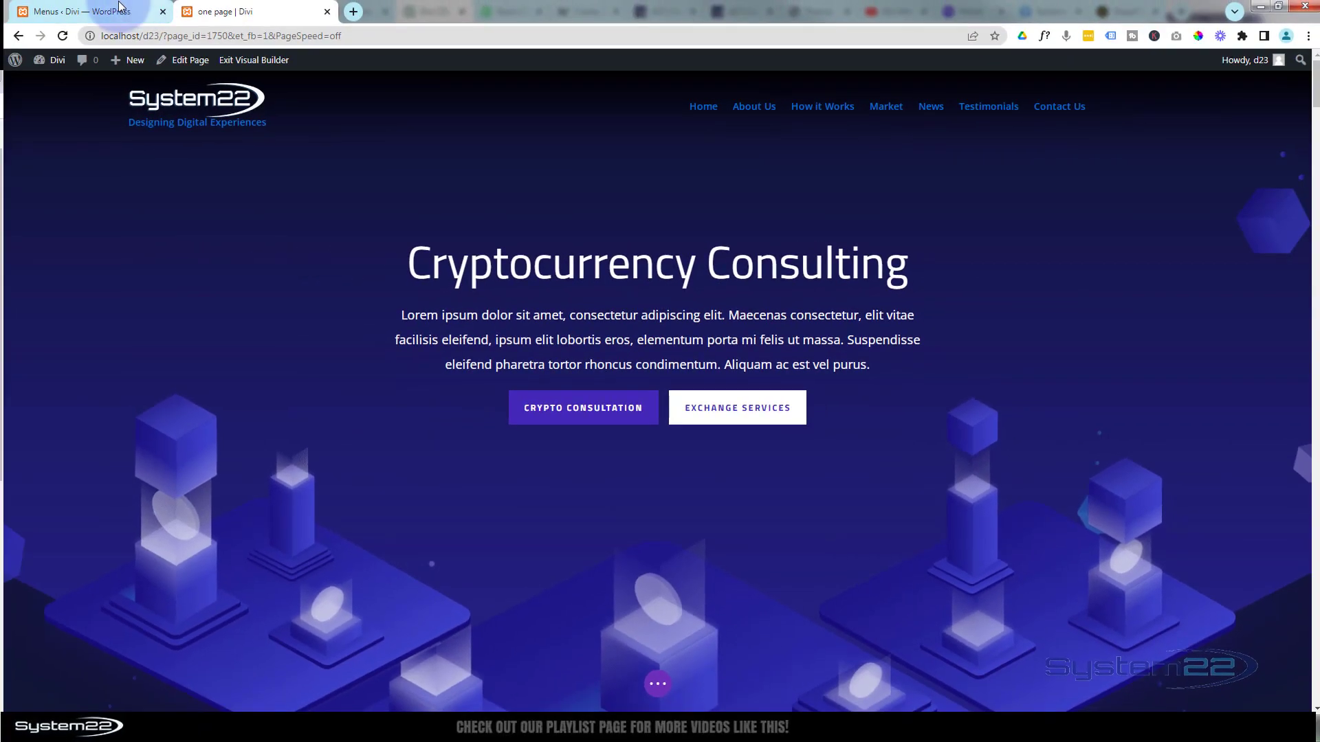
Step: Examine the onep menu's display location options, and view the menus list in the theme customizer
{"action": "left_click", "coordinate": [120, 10]}
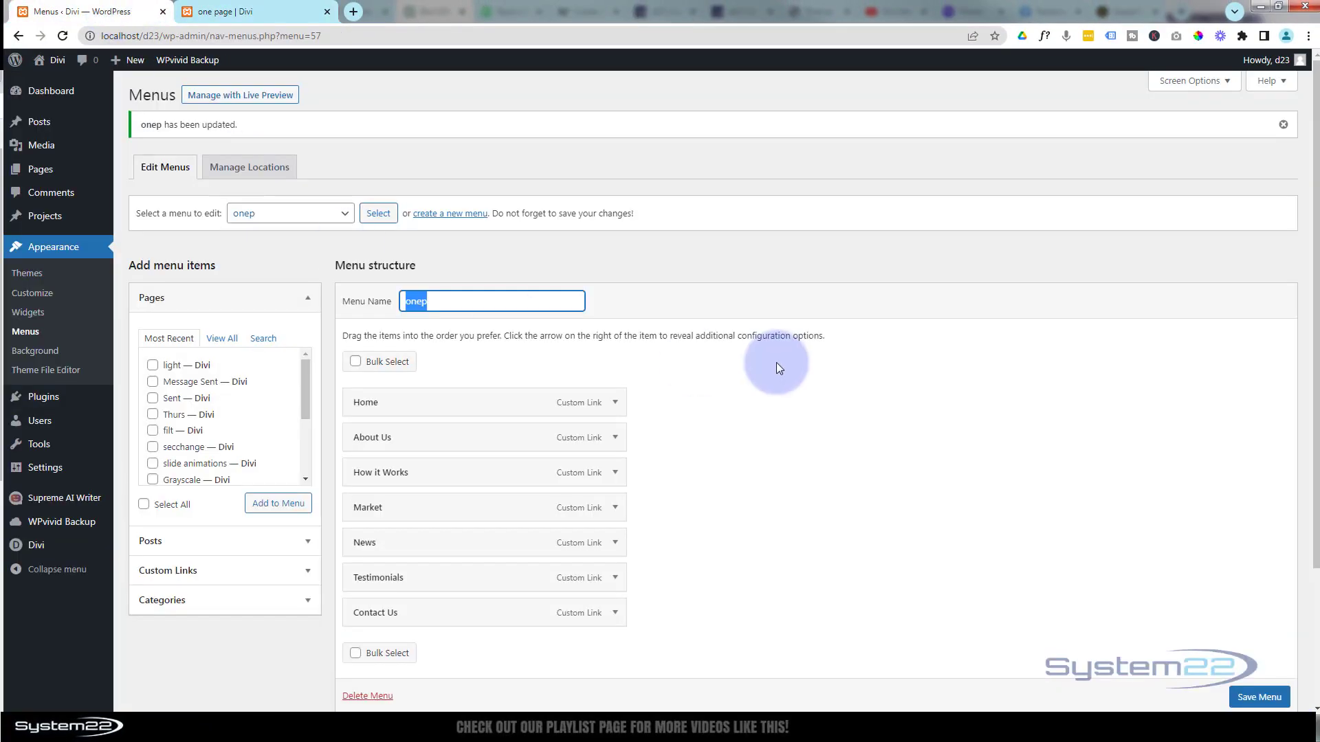
{"action": "scroll", "coordinate": [774, 357], "scroll_direction": "down", "scroll_amount": 3}
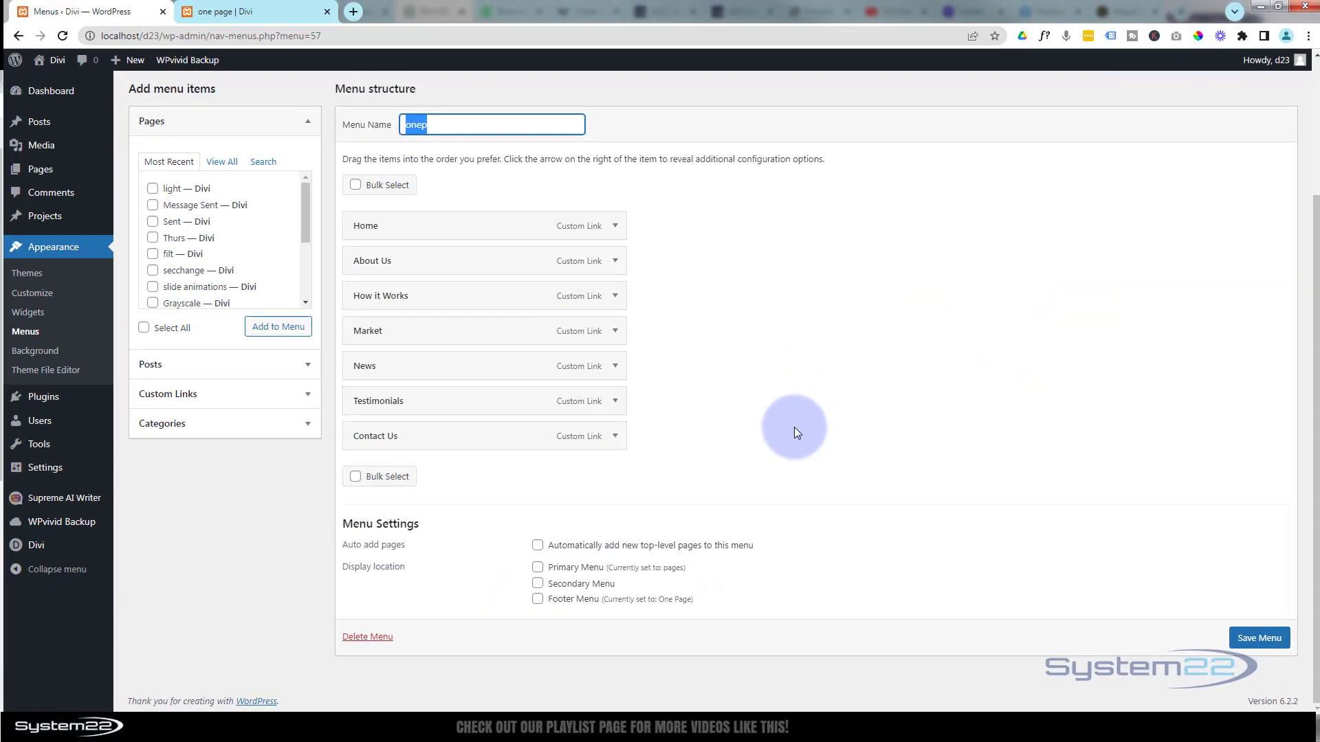
{"action": "scroll", "coordinate": [795, 432], "scroll_direction": "up", "scroll_amount": 2}
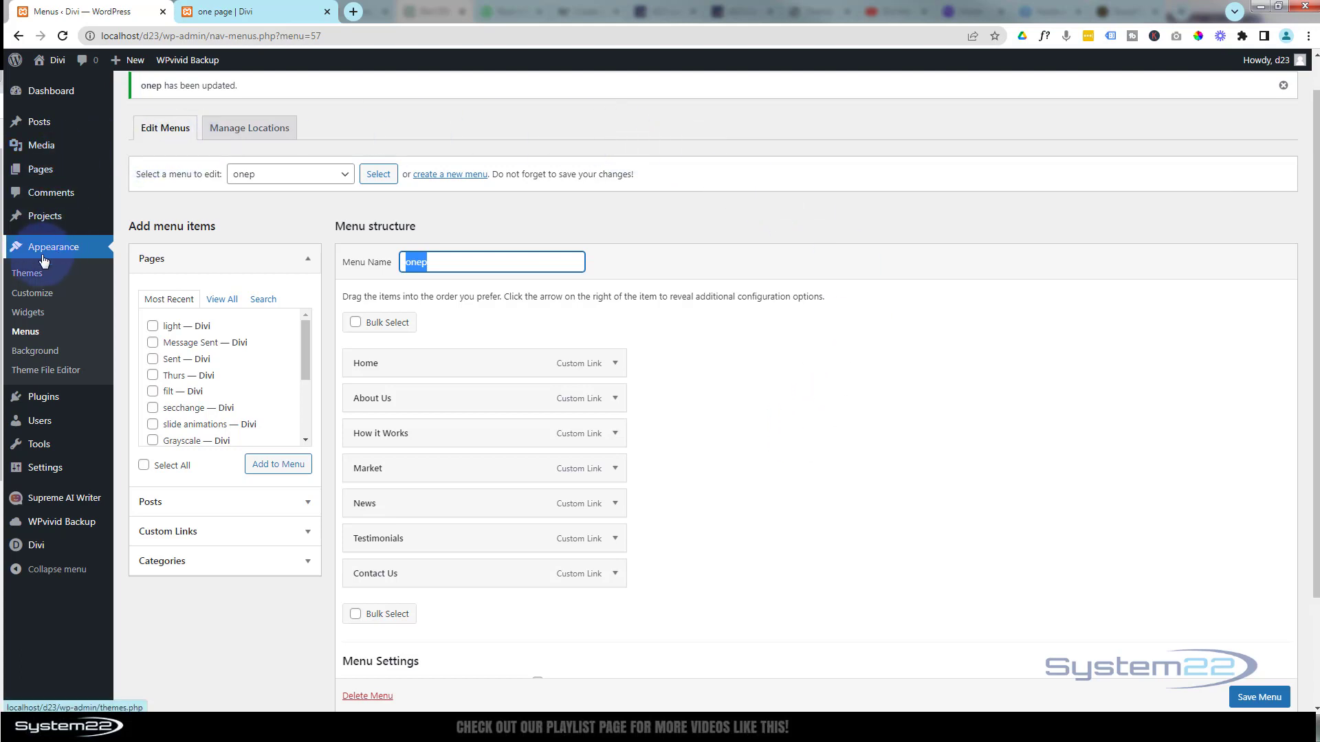
{"action": "middle_click", "coordinate": [29, 298]}
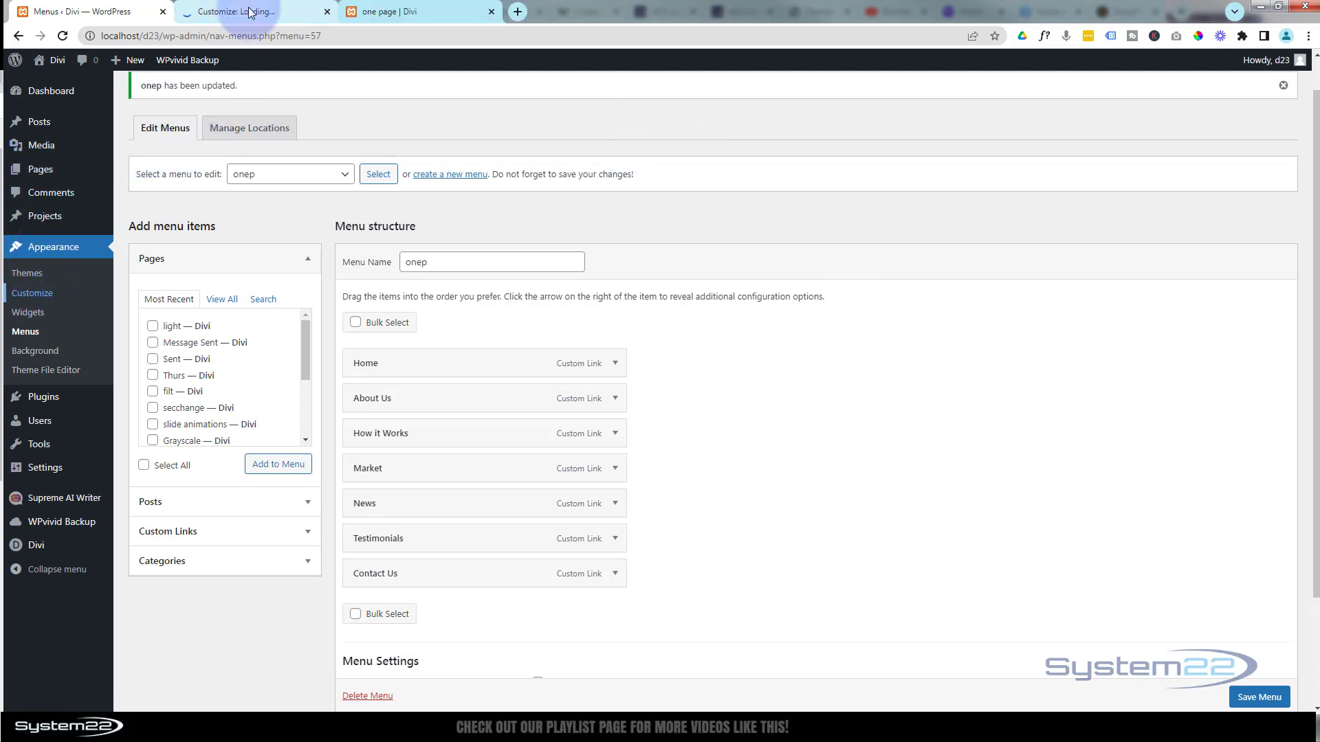
{"action": "left_click", "coordinate": [255, 11]}
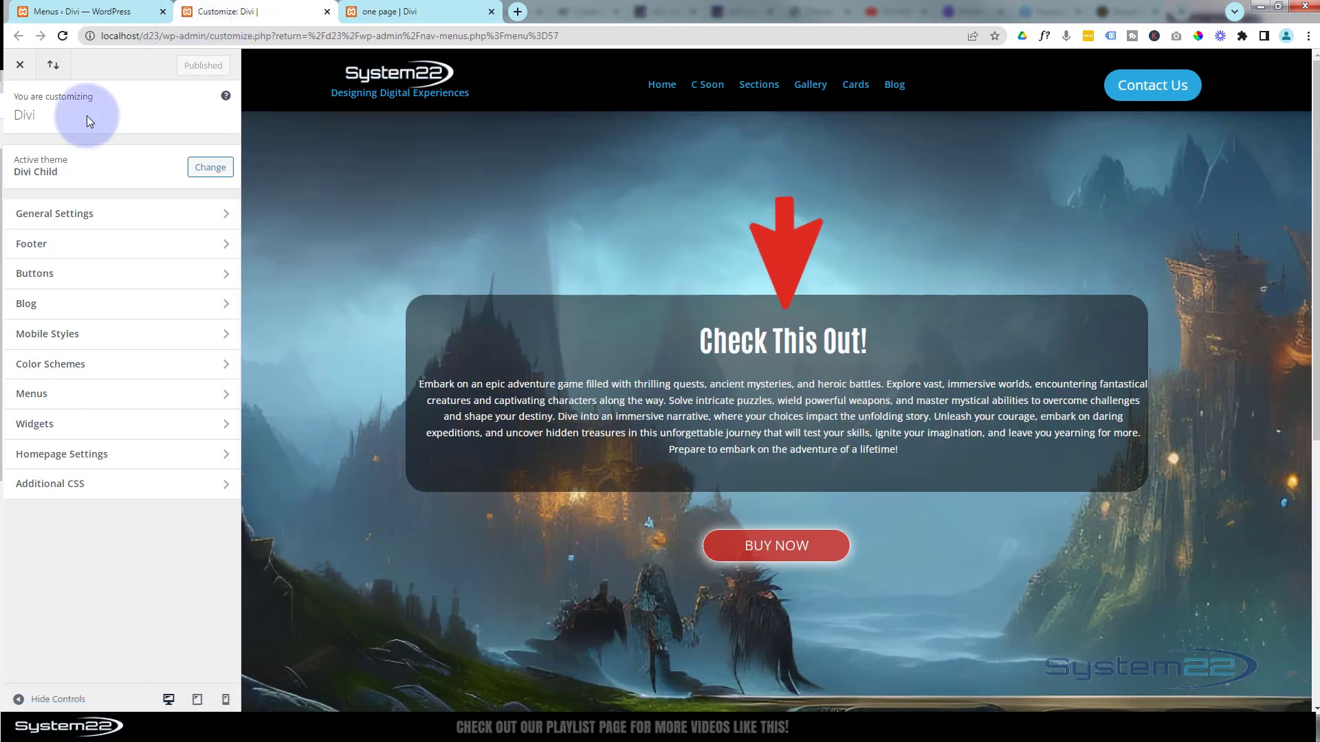
{"action": "left_click", "coordinate": [118, 401]}
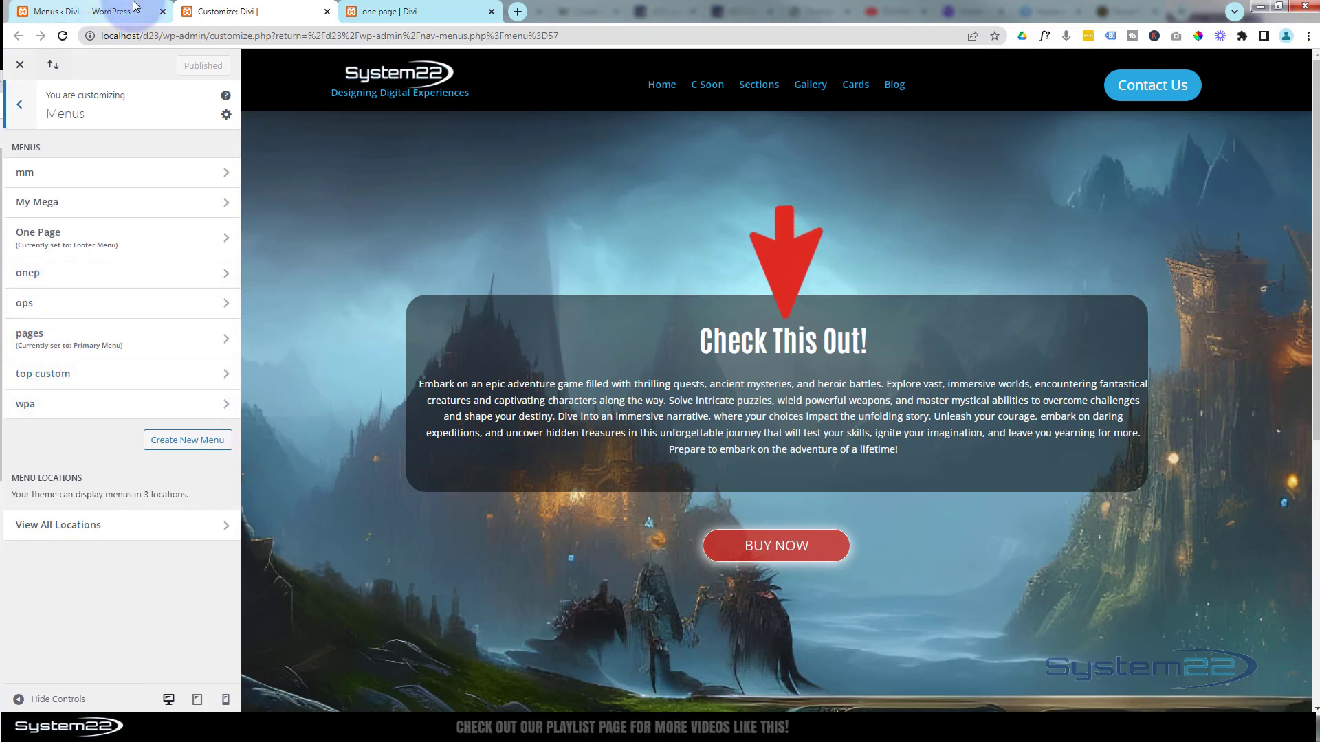
Step: Return to the one page site, save it as a draft, and exit the Visual Builder
{"action": "left_click", "coordinate": [385, 11]}
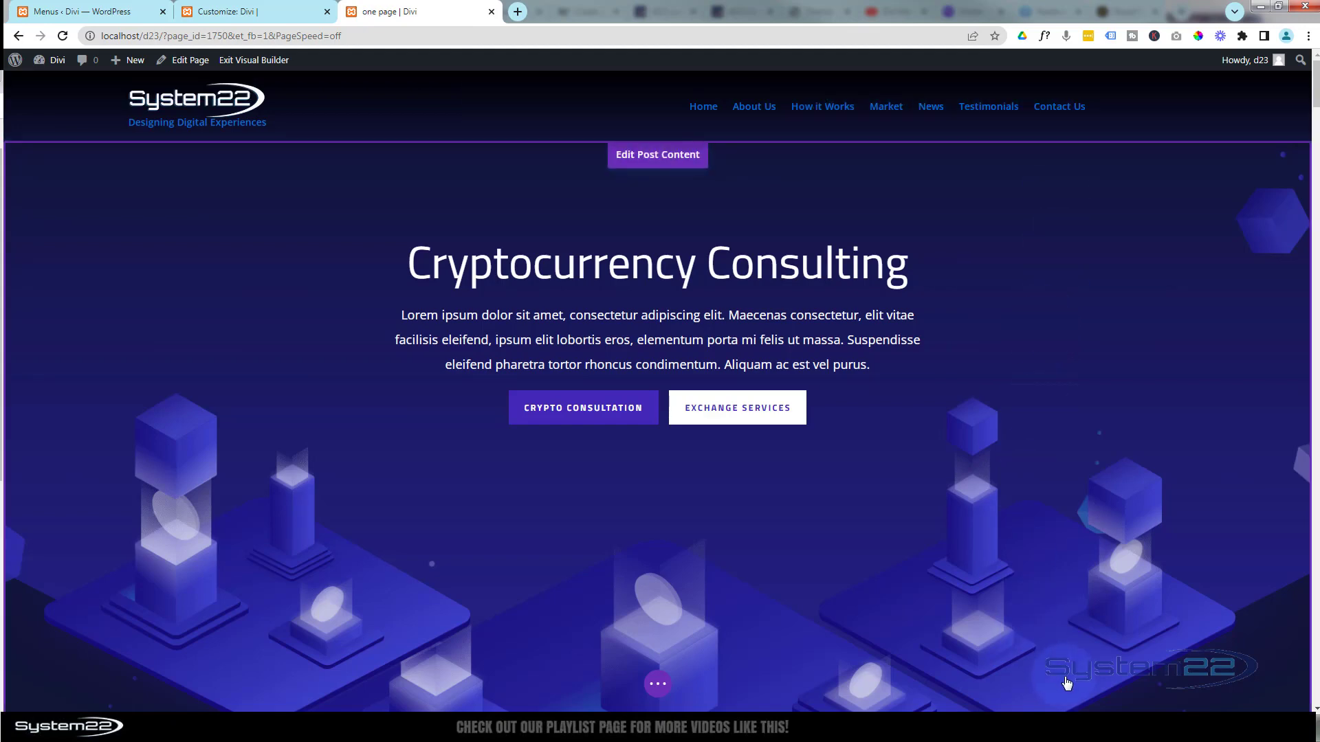
{"action": "left_click", "coordinate": [660, 686]}
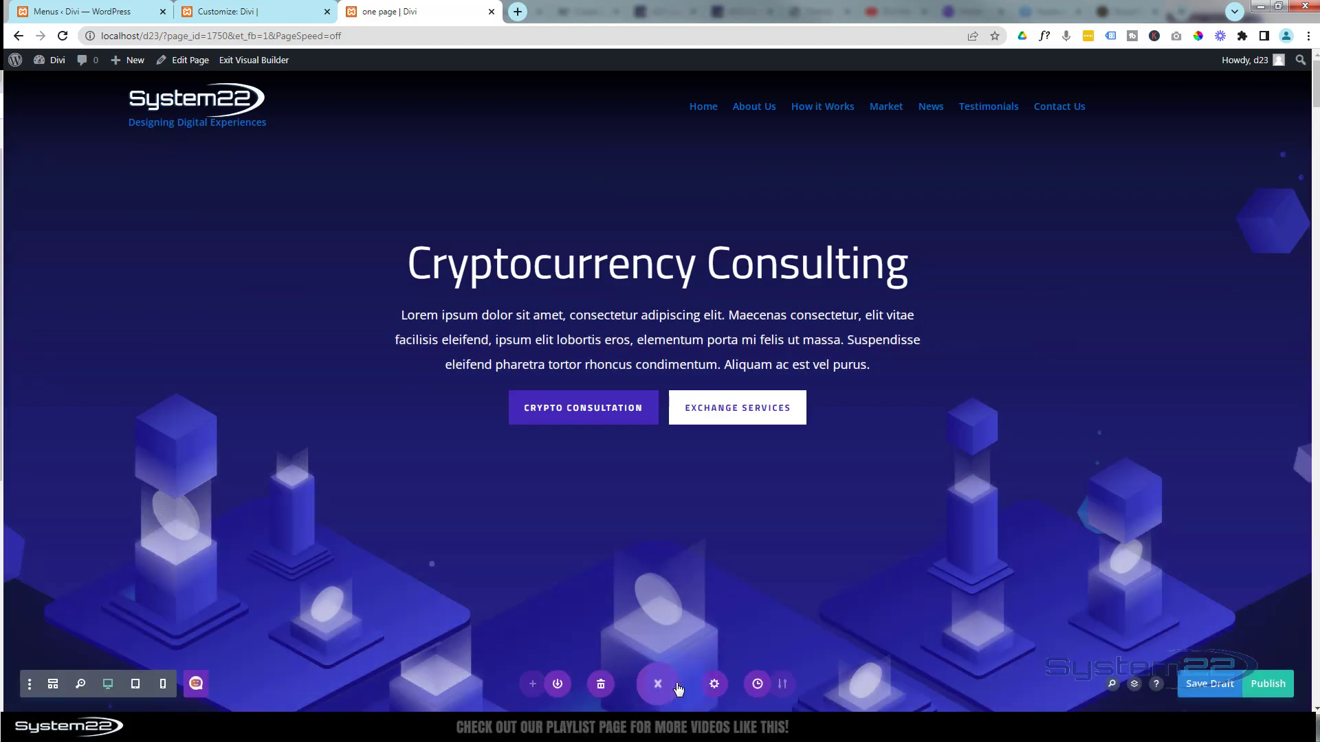
{"action": "left_click", "coordinate": [1198, 685]}
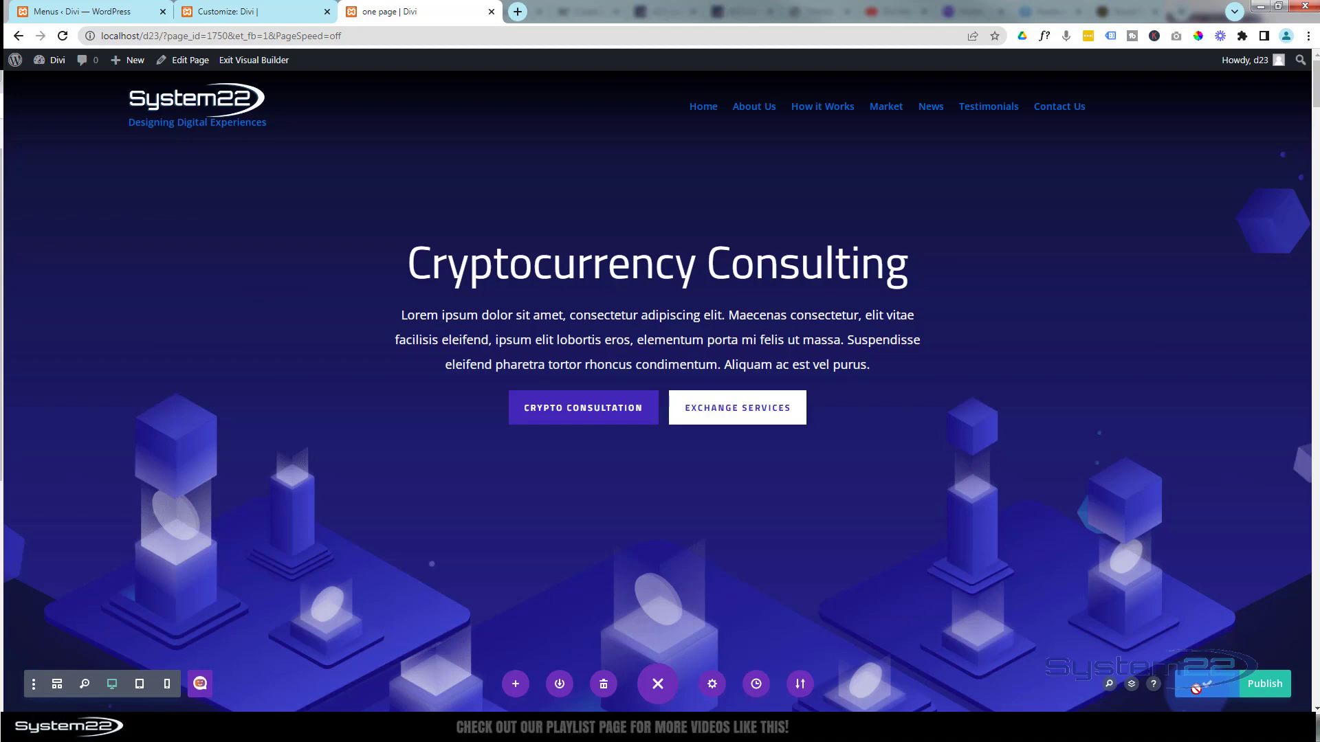
{"action": "left_click", "coordinate": [241, 60]}
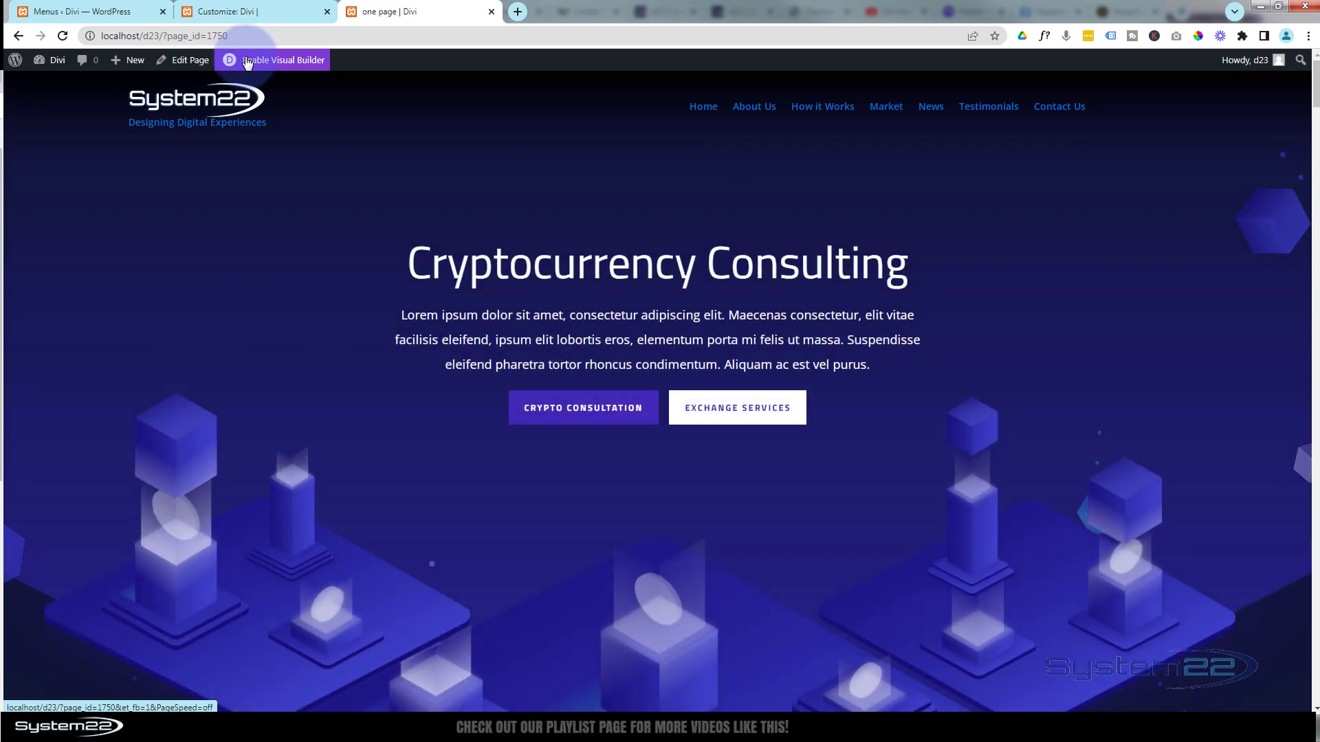
Step: Test the header's anchor links on the live page, including About Us, How it Works, News, Testimonials, Contact Us and Home
{"action": "left_click", "coordinate": [758, 111]}
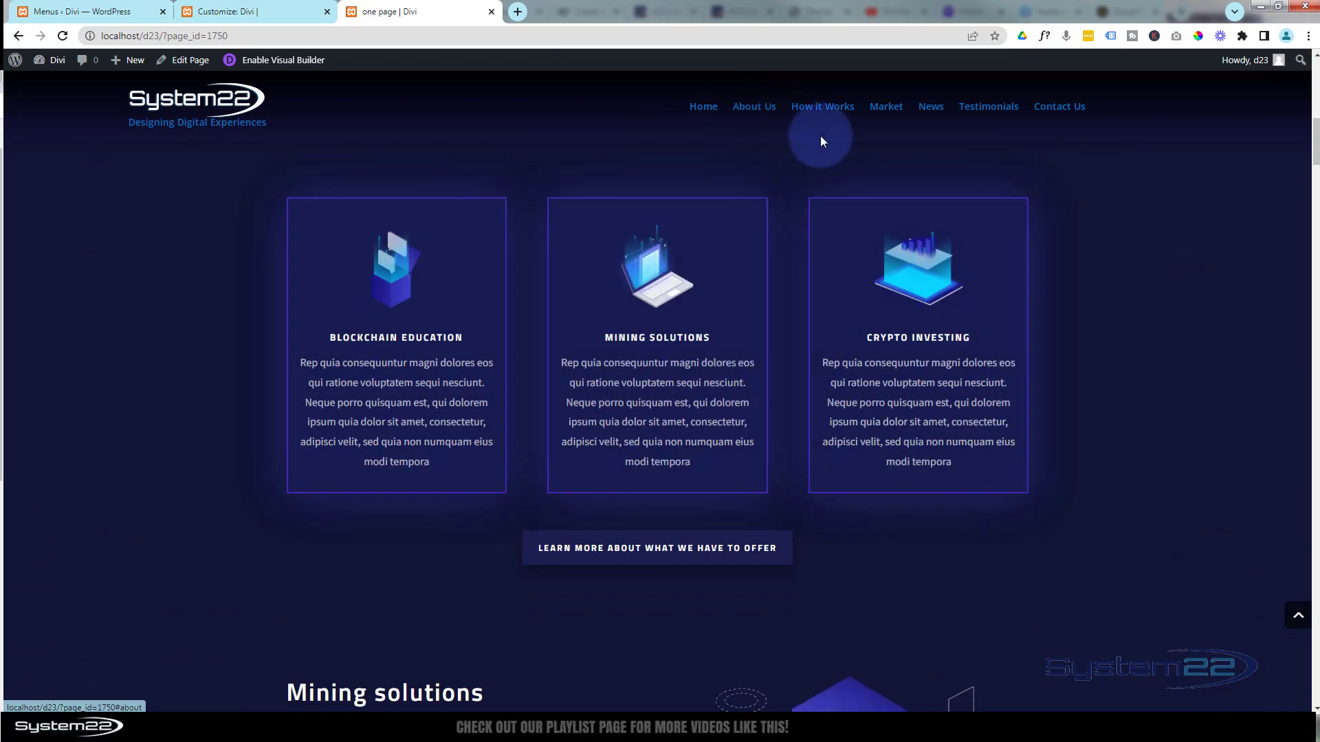
{"action": "left_click", "coordinate": [823, 111]}
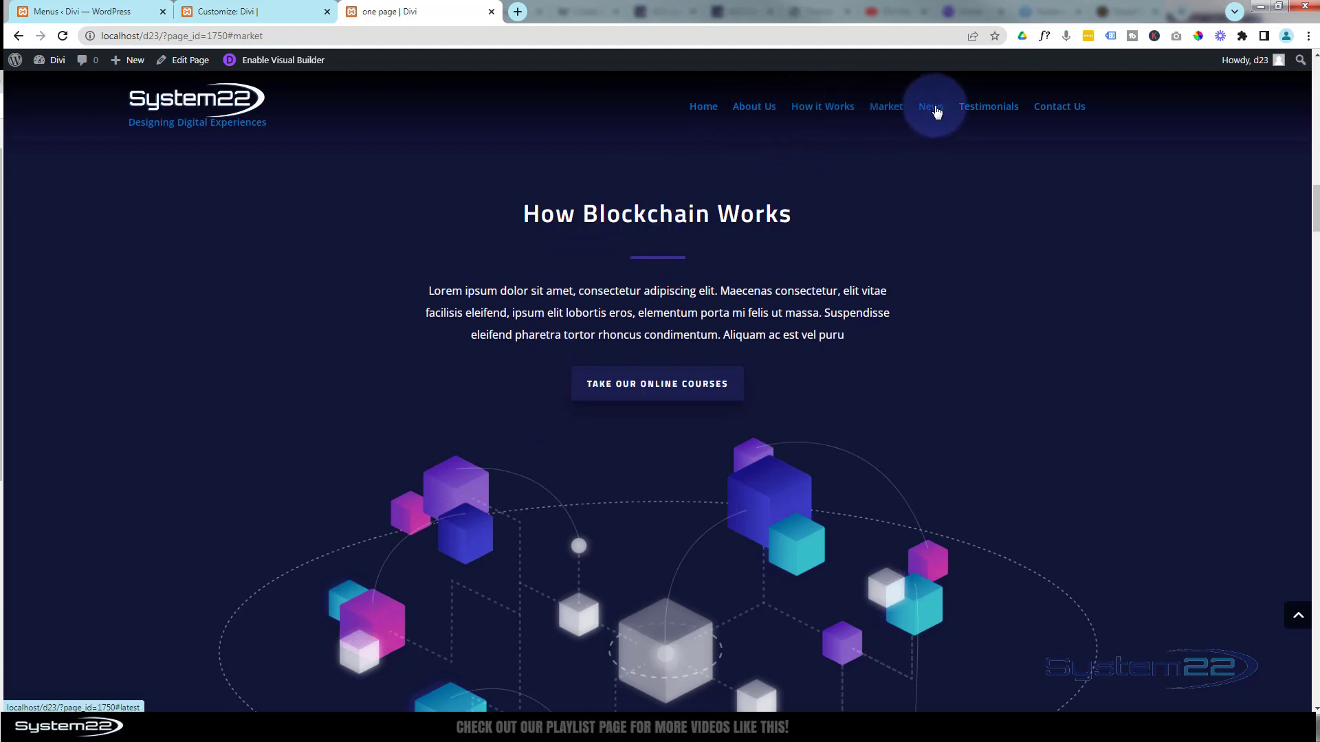
{"action": "left_click", "coordinate": [932, 107]}
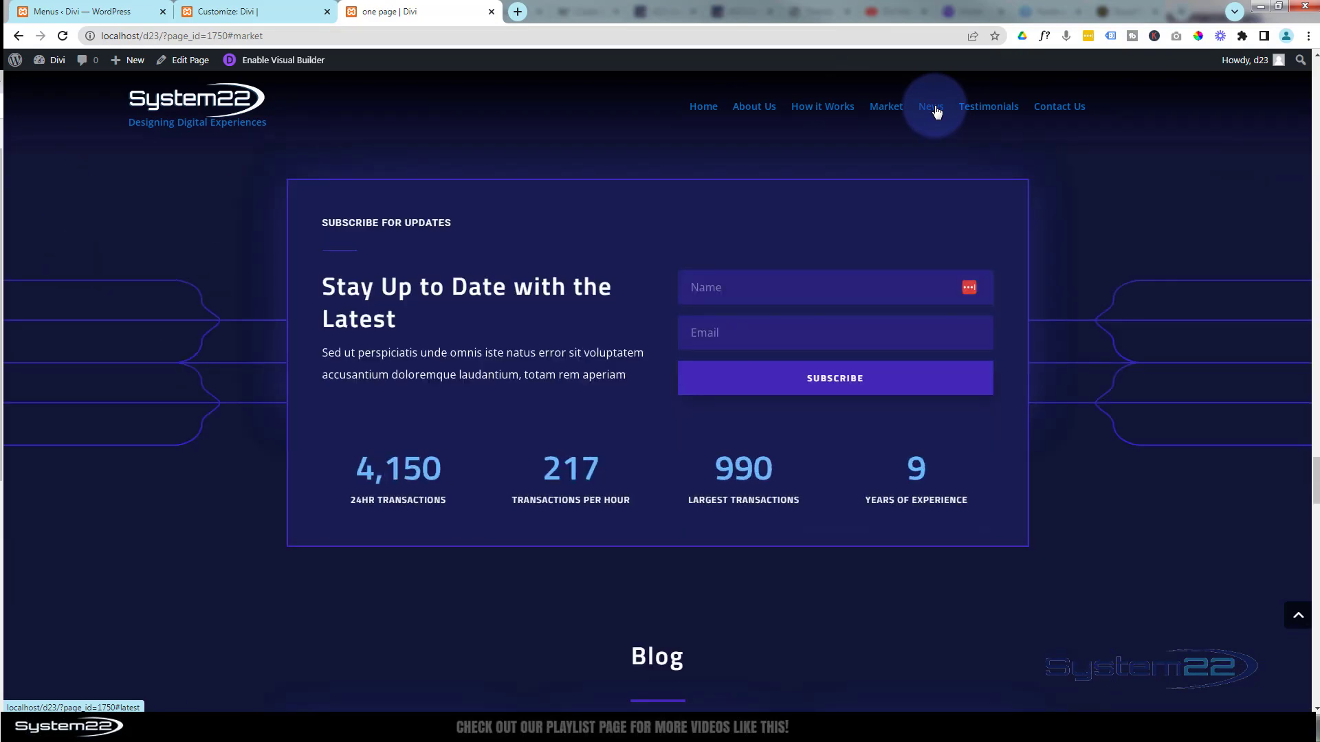
{"action": "left_click", "coordinate": [993, 110]}
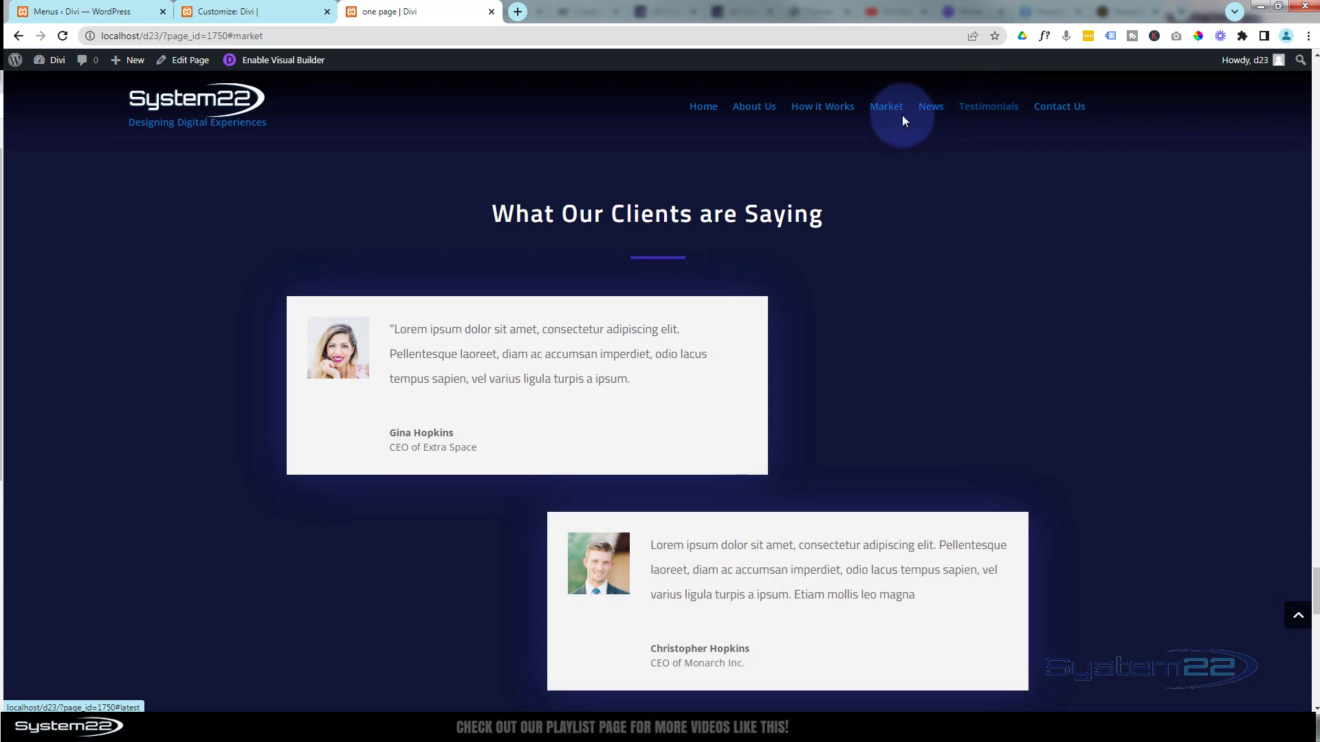
{"action": "left_click", "coordinate": [1062, 110]}
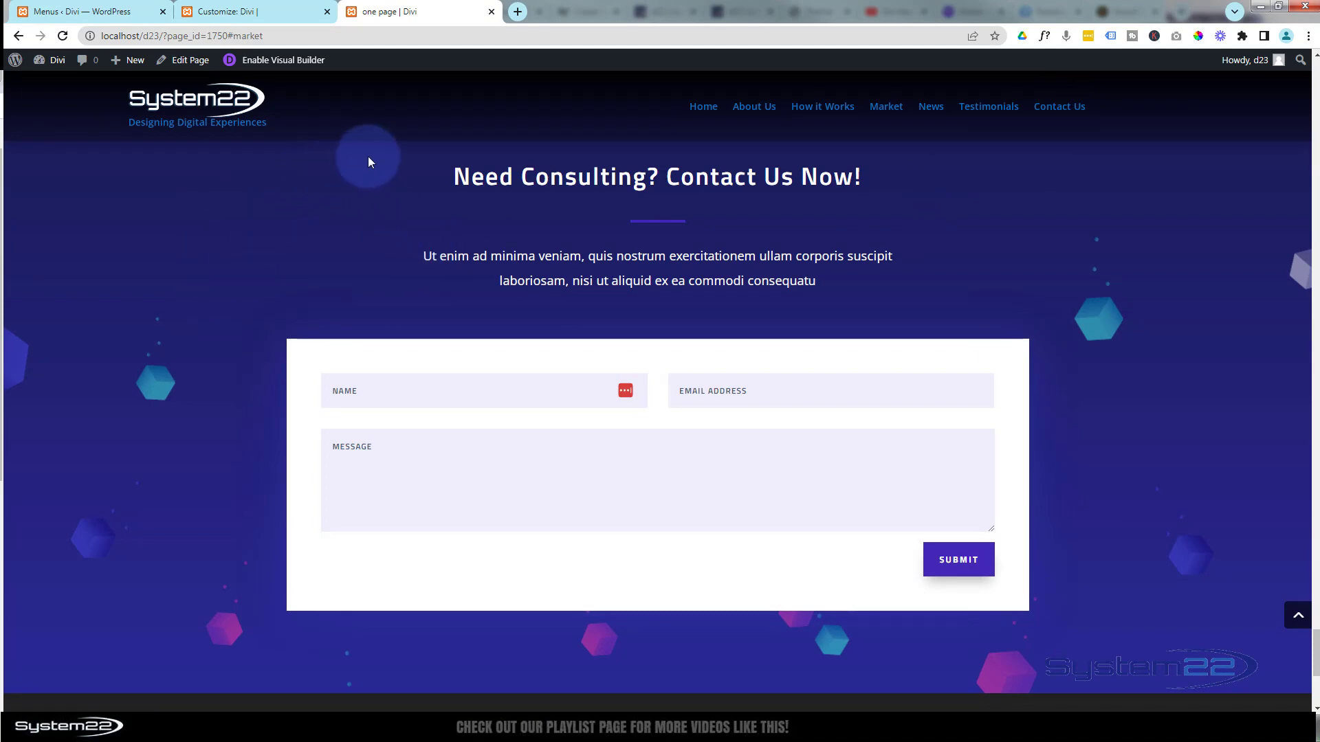
{"action": "left_click", "coordinate": [704, 110]}
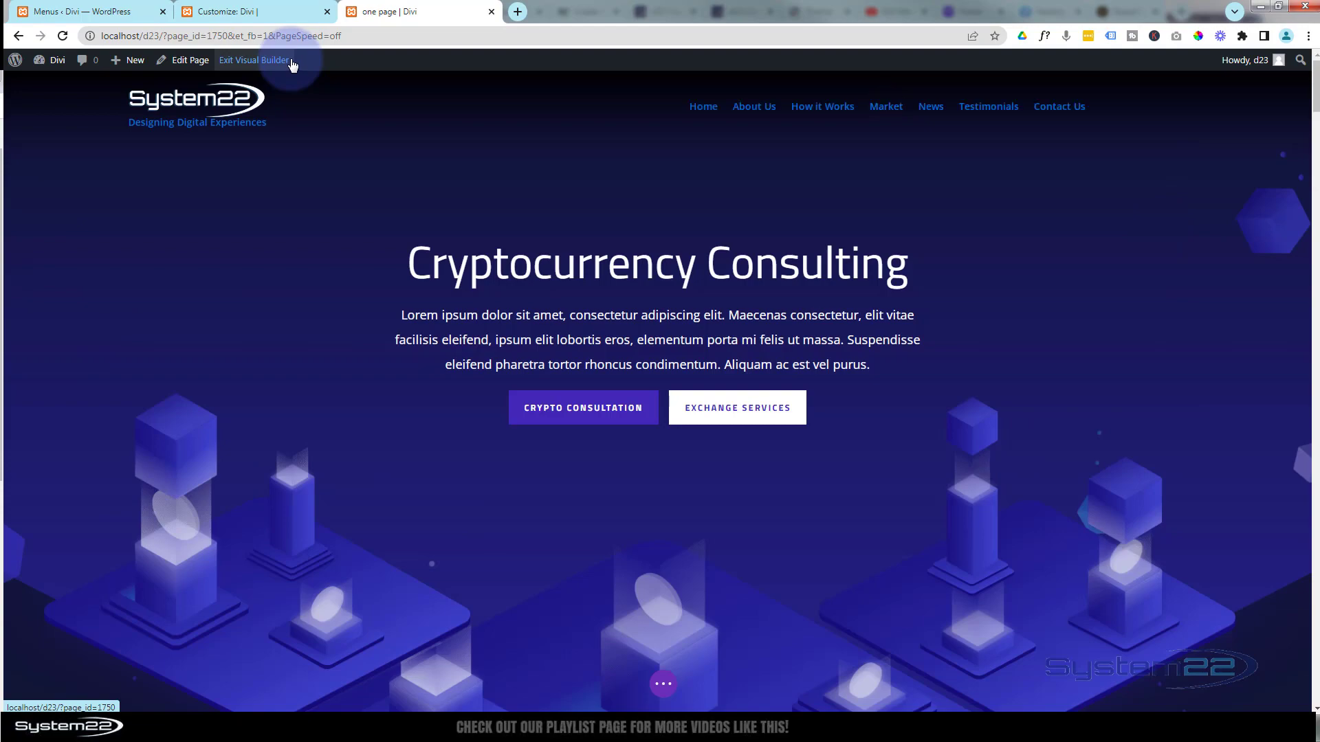
{"action": "scroll", "coordinate": [307, 271], "scroll_direction": "down", "scroll_amount": 5}
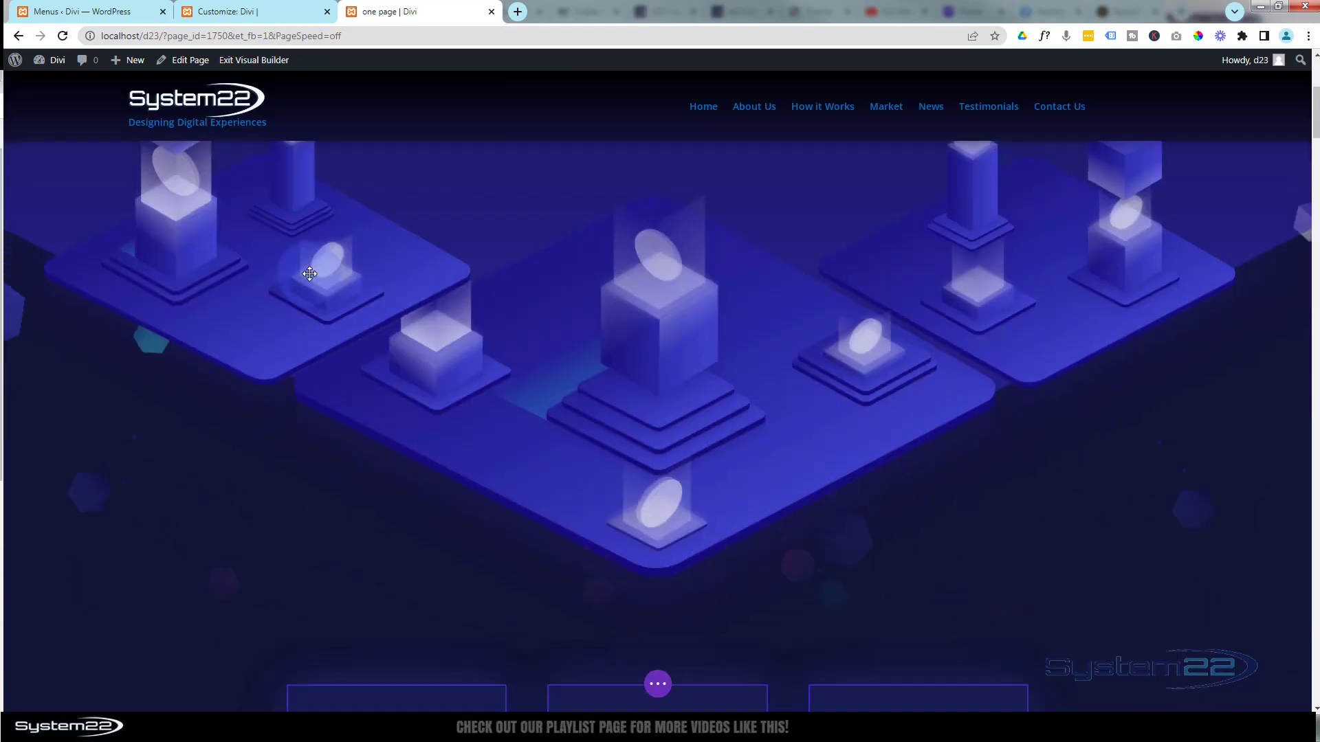
Step: Give the Digital Currency Market Analysis section the CSS ID market and save the section settings
{"action": "scroll", "coordinate": [310, 273], "scroll_direction": "down", "scroll_amount": 12}
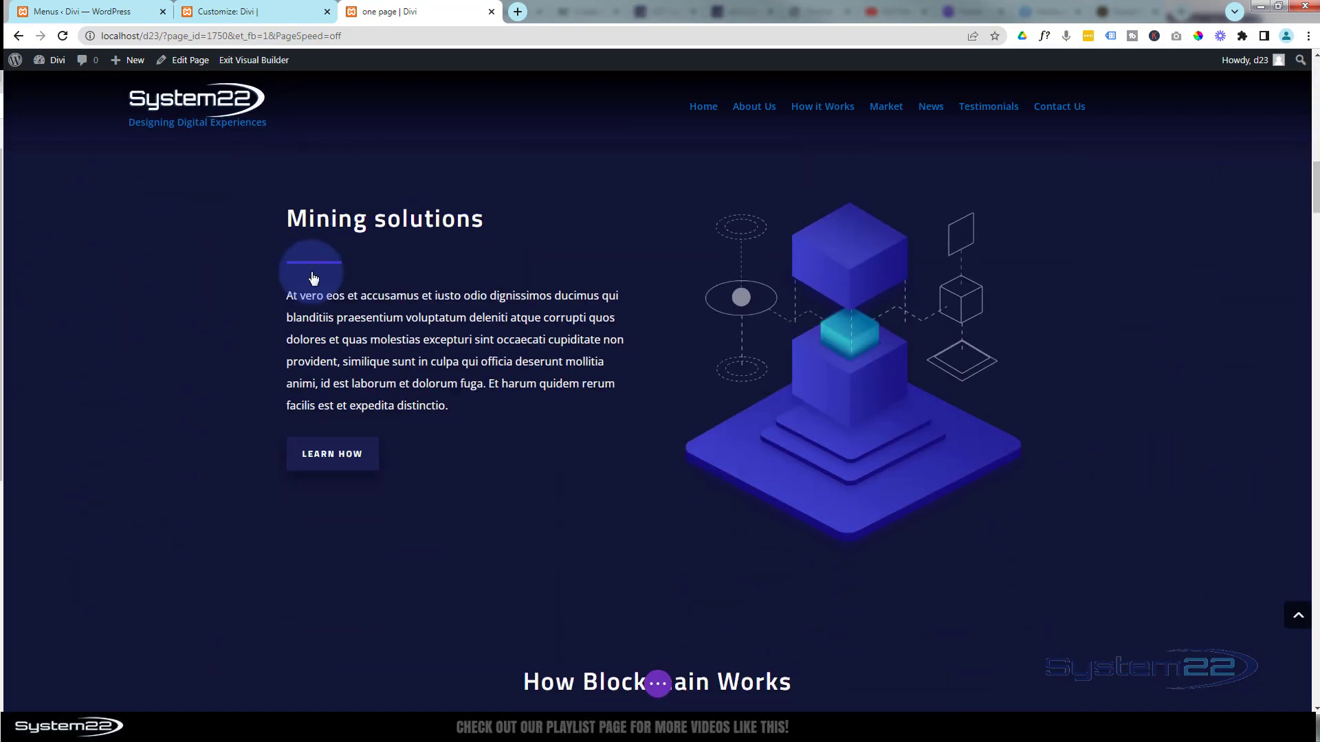
{"action": "scroll", "coordinate": [311, 271], "scroll_direction": "down", "scroll_amount": 15}
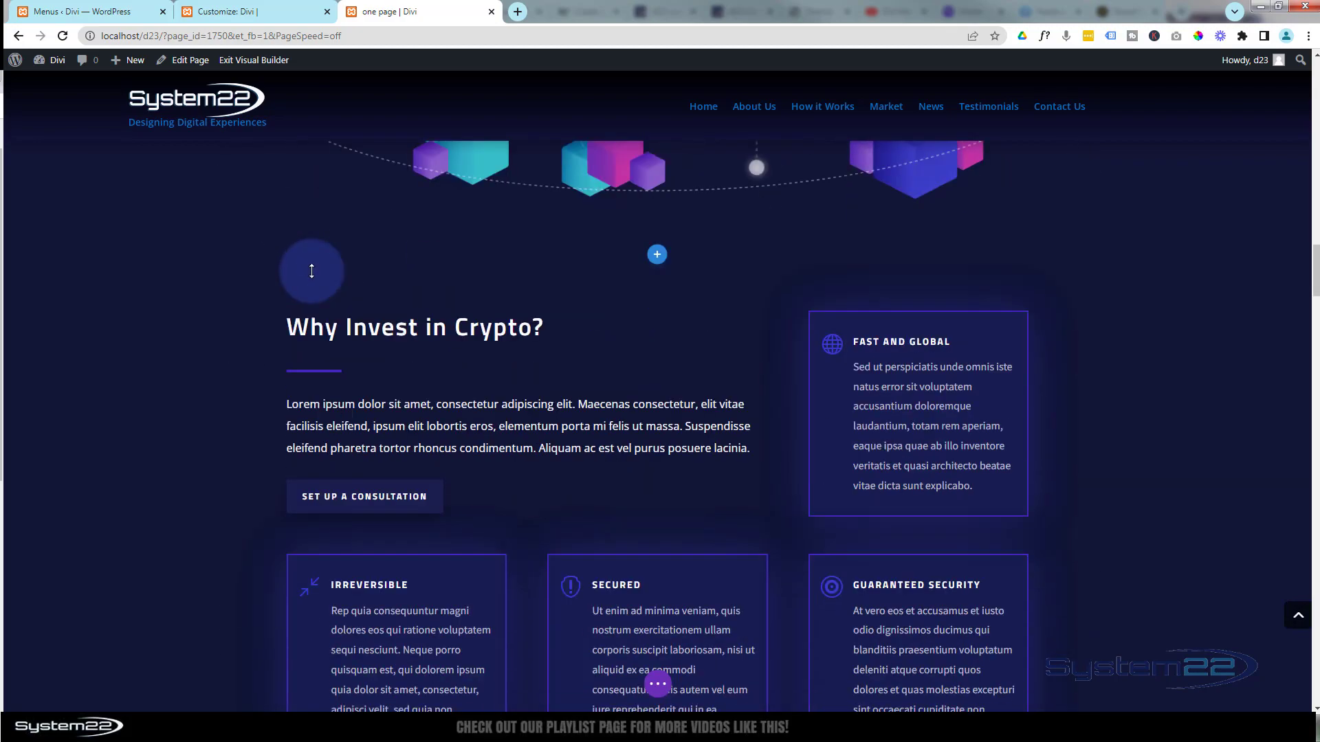
{"action": "scroll", "coordinate": [311, 271], "scroll_direction": "down", "scroll_amount": 10}
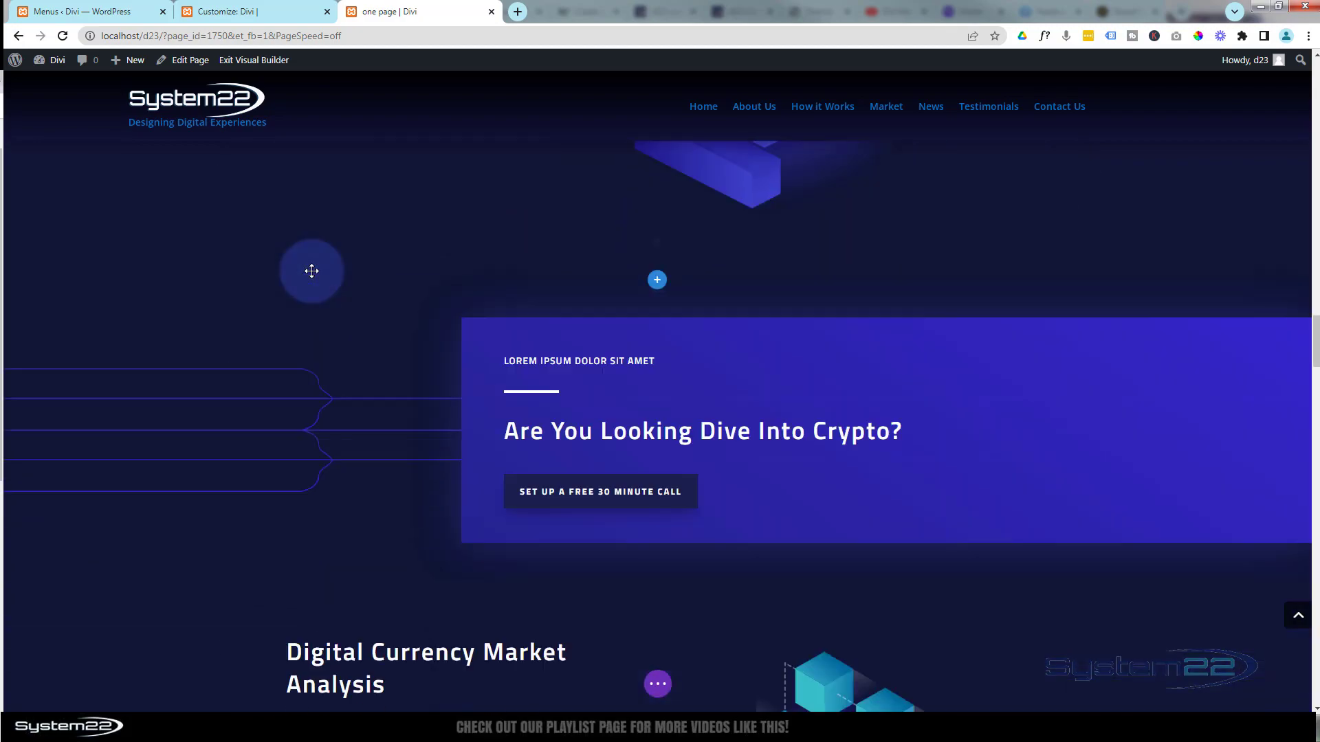
{"action": "scroll", "coordinate": [312, 271], "scroll_direction": "down", "scroll_amount": 5}
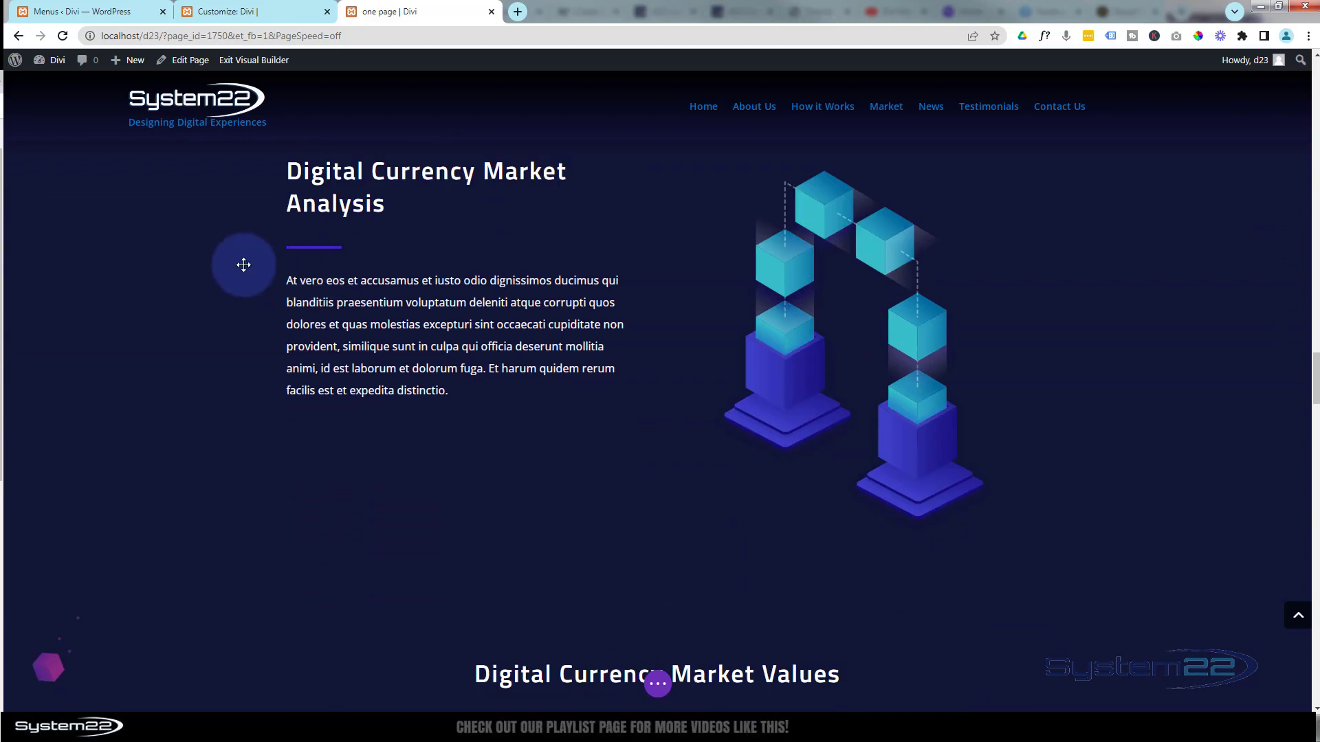
{"action": "scroll", "coordinate": [244, 264], "scroll_direction": "up", "scroll_amount": 2}
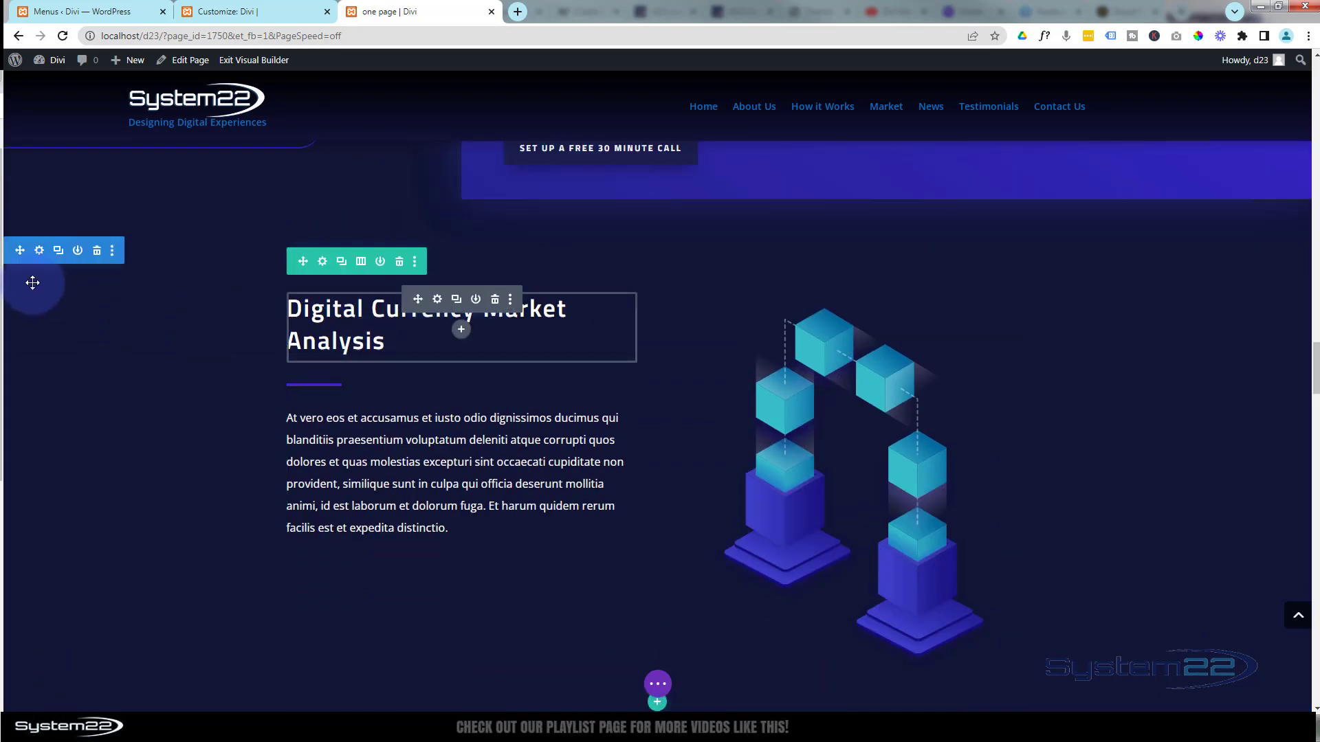
{"action": "left_click", "coordinate": [39, 250]}
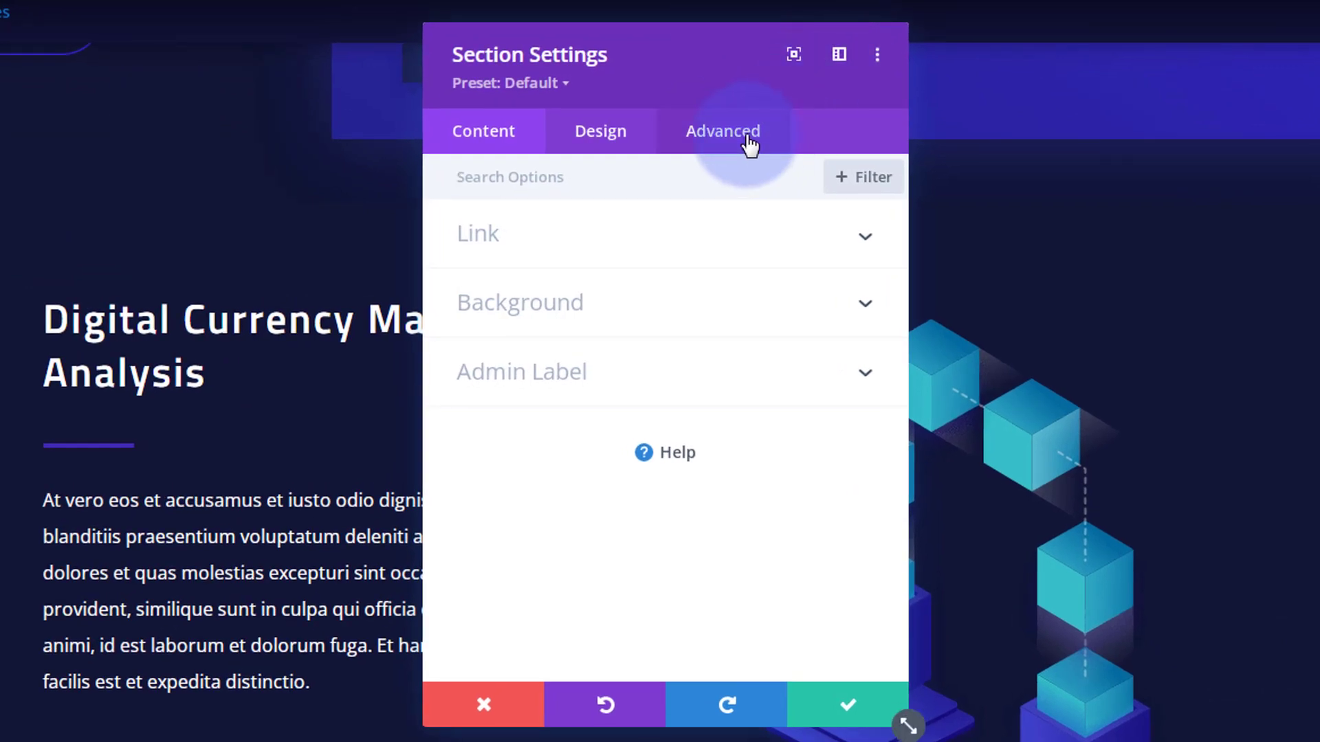
{"action": "left_click", "coordinate": [756, 153]}
{"action": "left_click", "coordinate": [703, 242]}
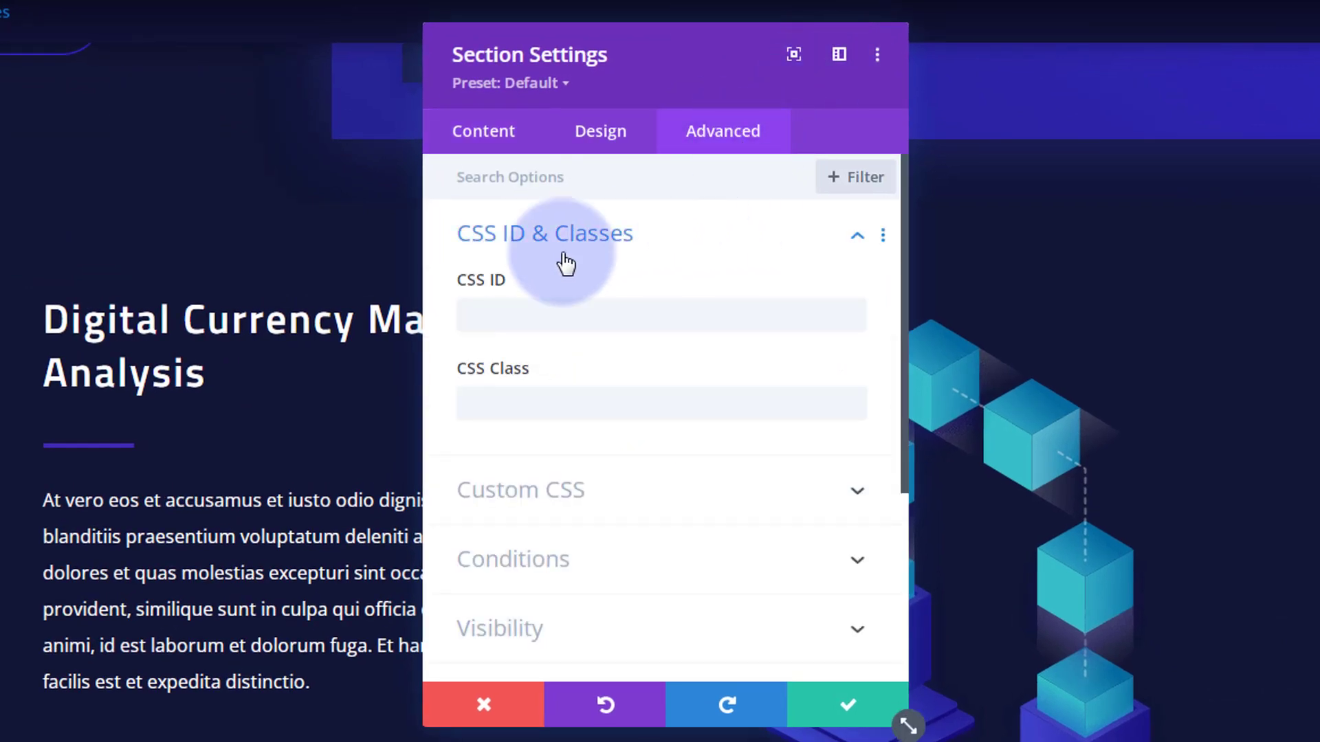
{"action": "left_click", "coordinate": [484, 314]}
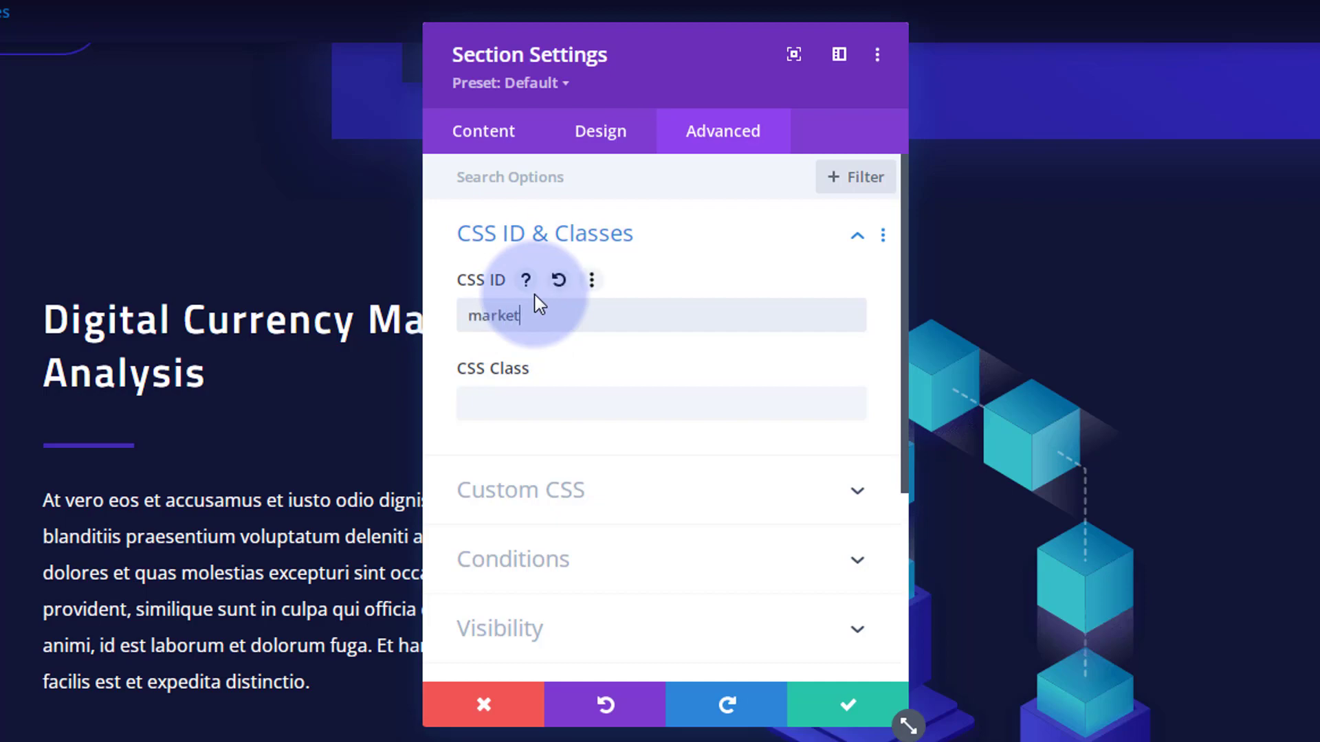
{"action": "type", "text": "market"}
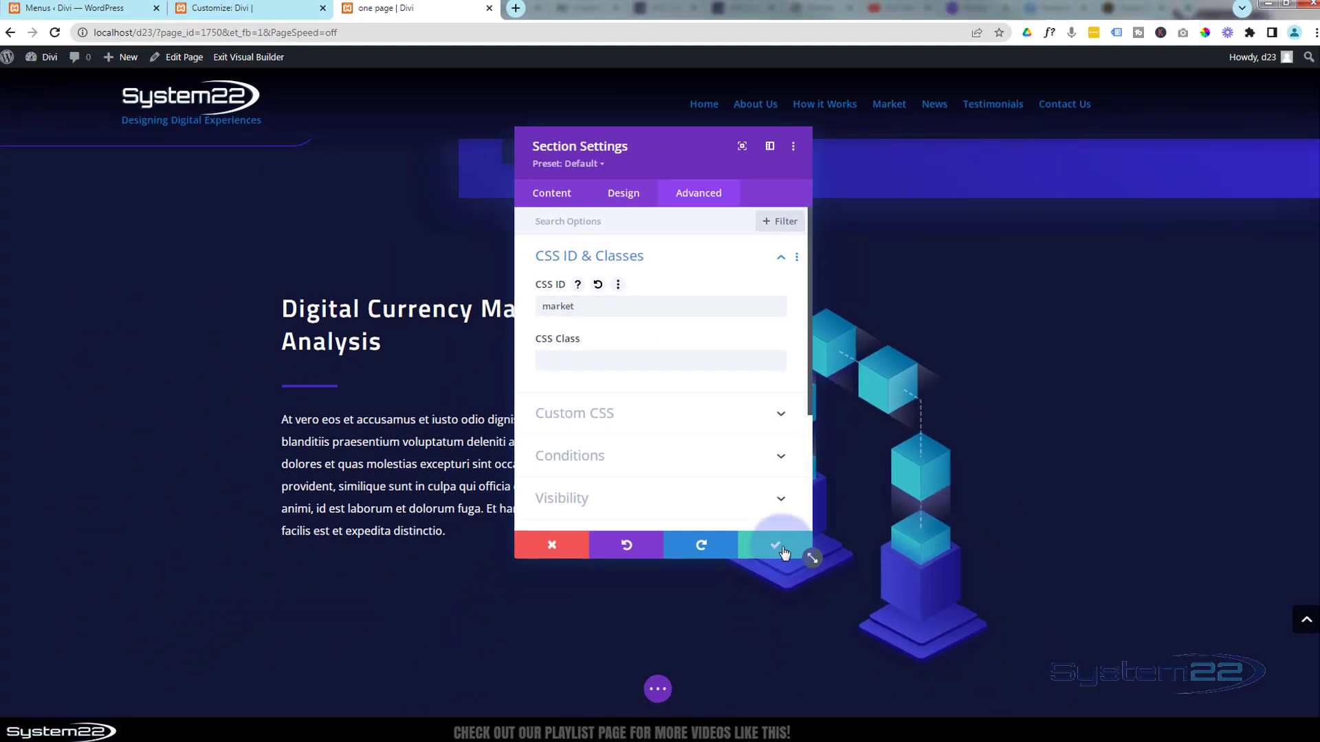
{"action": "left_click", "coordinate": [848, 705]}
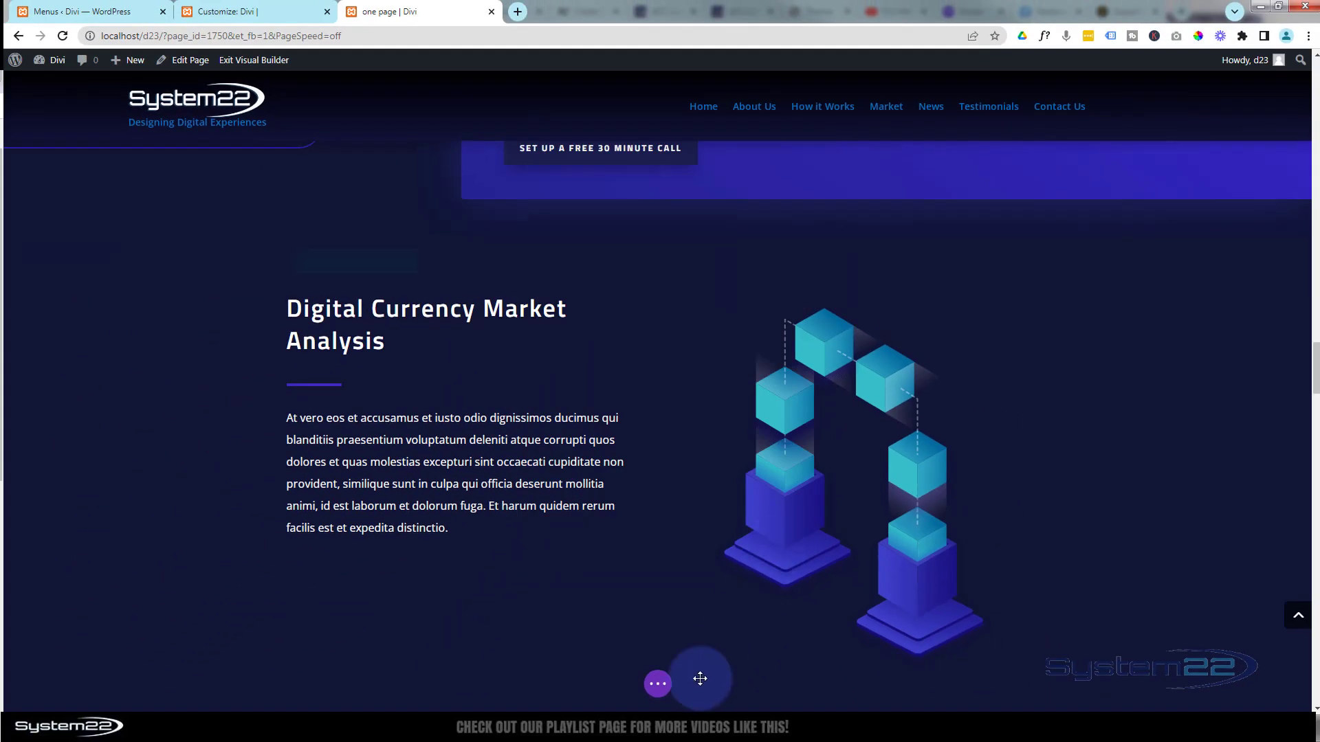
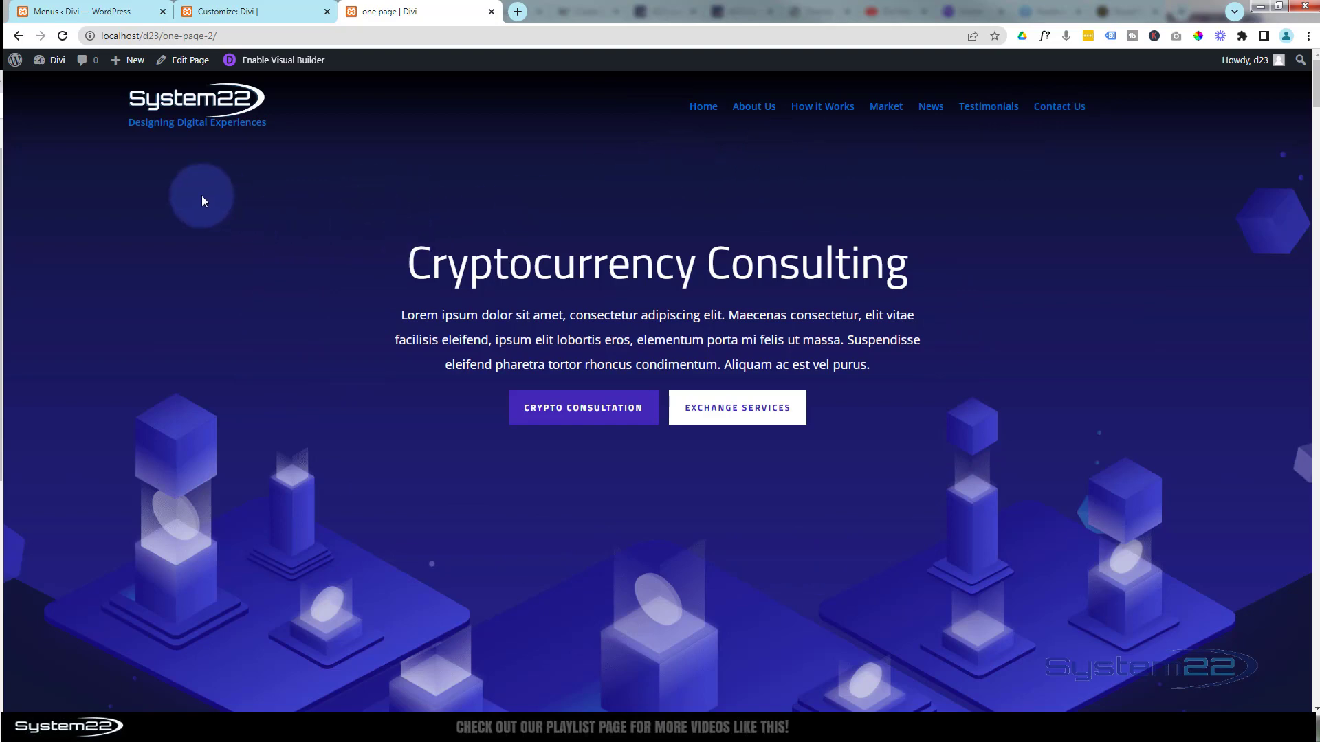
Step: Check the static homepage choices in the theme customizer's Homepage Settings, and reload the customizer to refresh the page list
{"action": "left_click", "coordinate": [265, 11]}
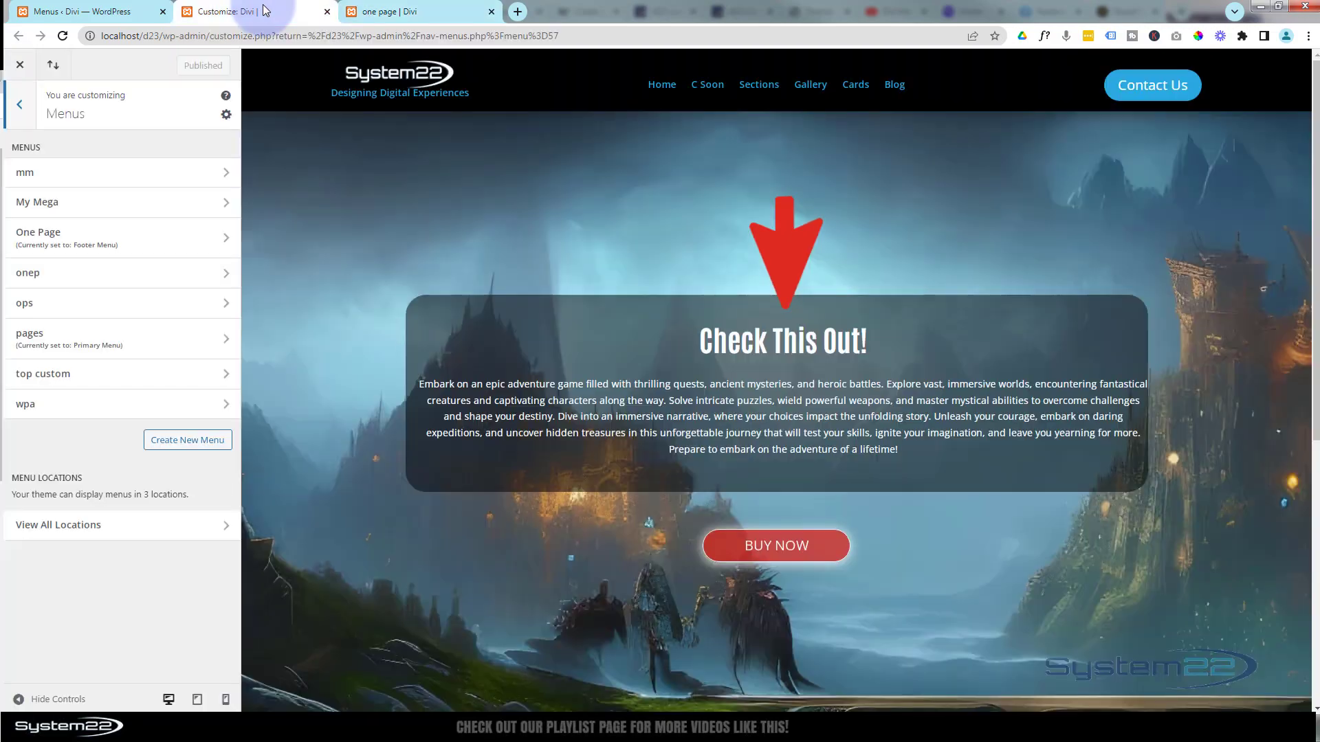
{"action": "left_click", "coordinate": [33, 103]}
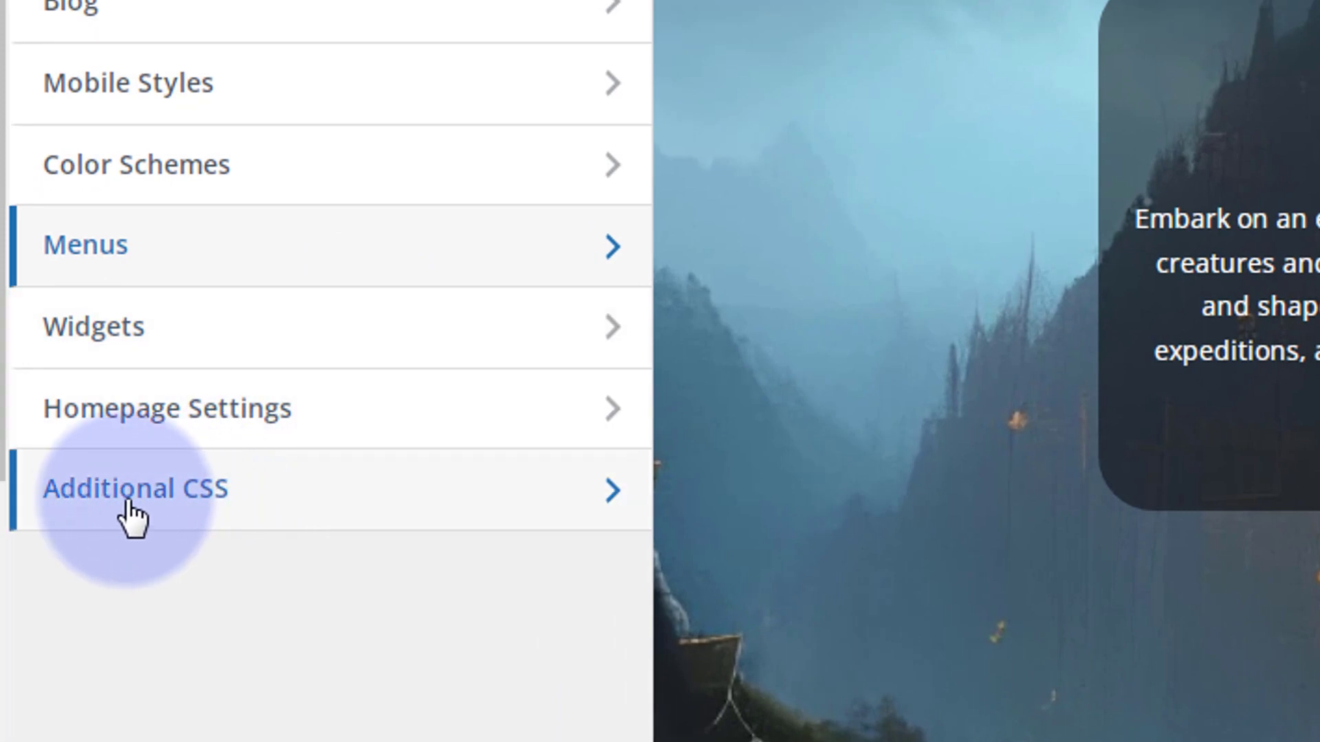
{"action": "left_click", "coordinate": [337, 412]}
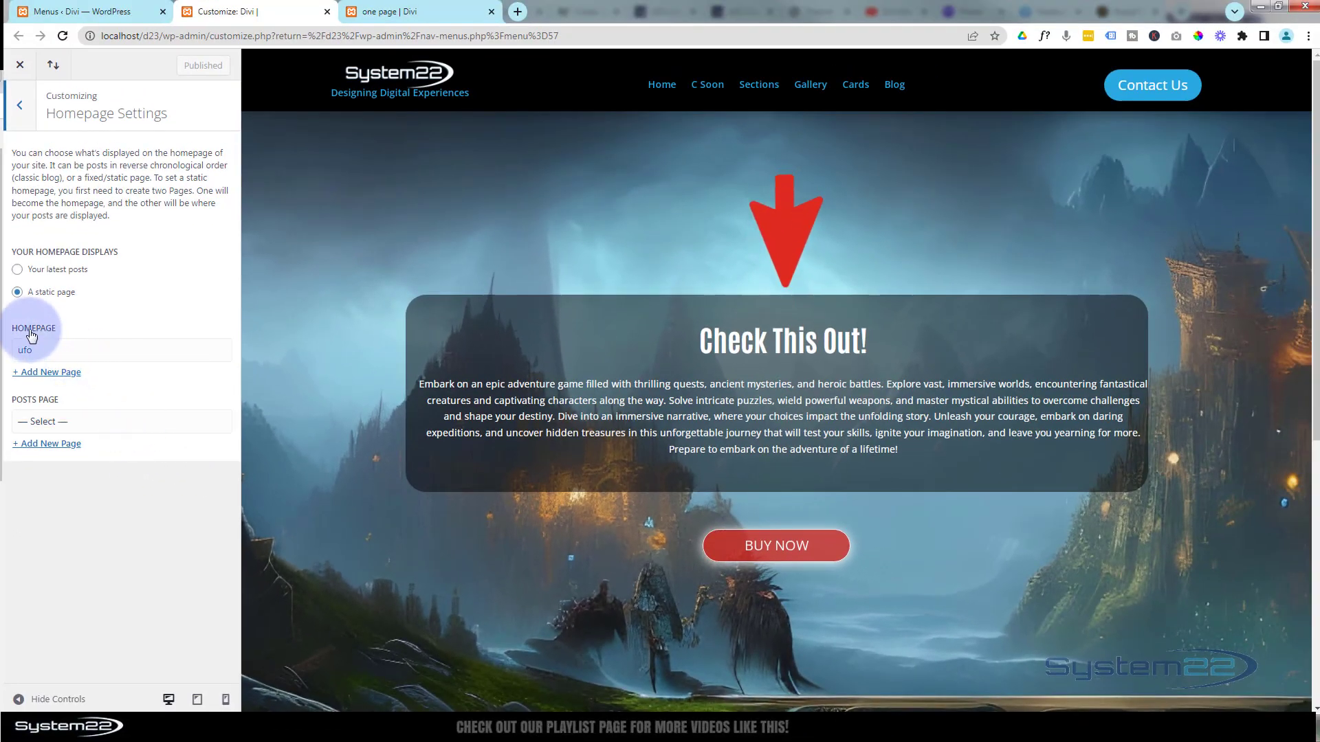
{"action": "left_click", "coordinate": [83, 352]}
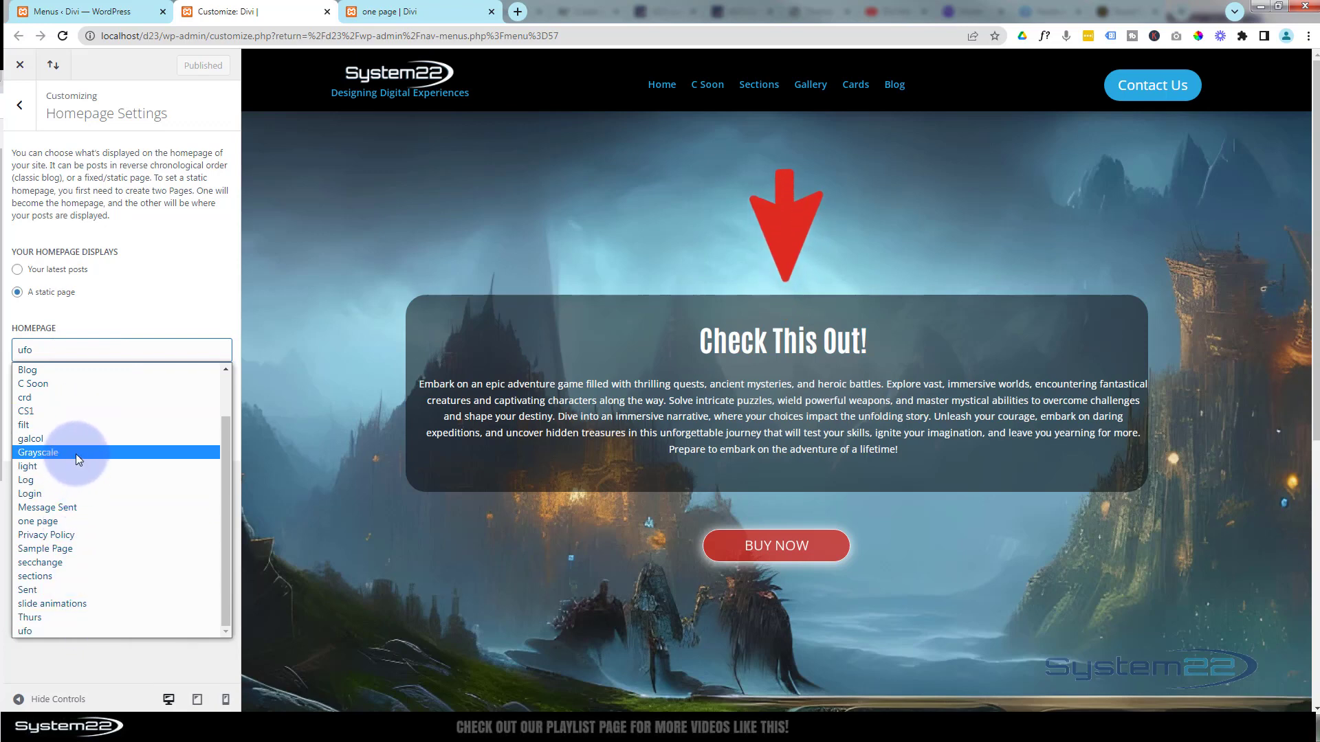
{"action": "left_click", "coordinate": [63, 34]}
{"action": "left_click", "coordinate": [62, 35]}
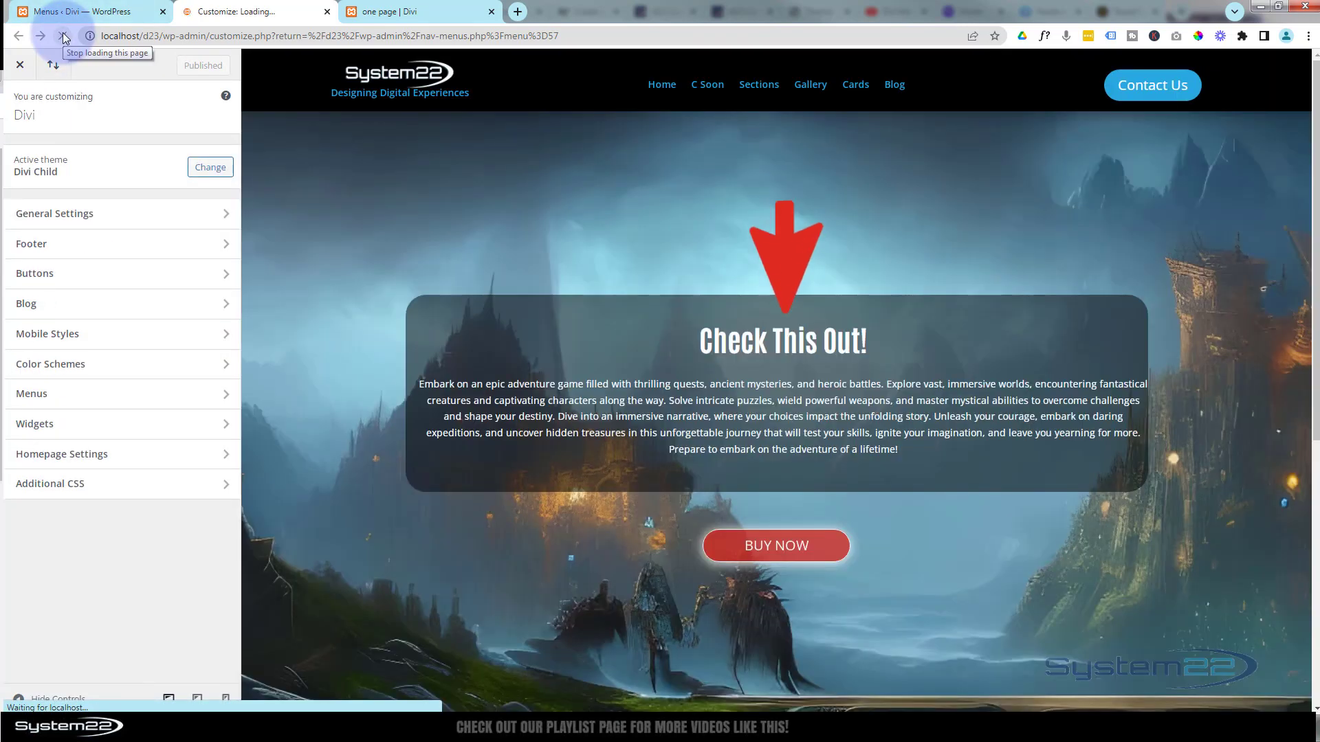
Step: Set the static homepage to the "one page" entry that holds the Cryptocurrency Consulting layout, and publish the change
{"action": "left_click", "coordinate": [121, 459]}
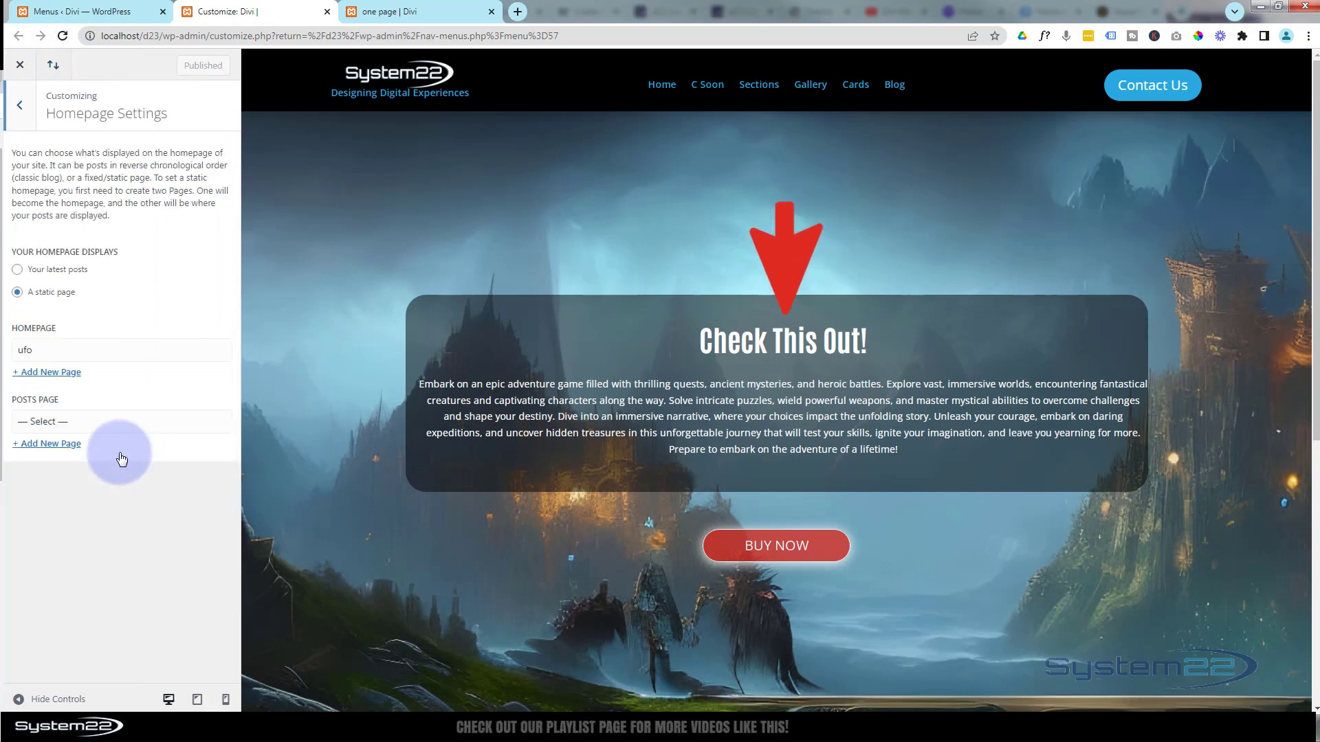
{"action": "left_click", "coordinate": [82, 350]}
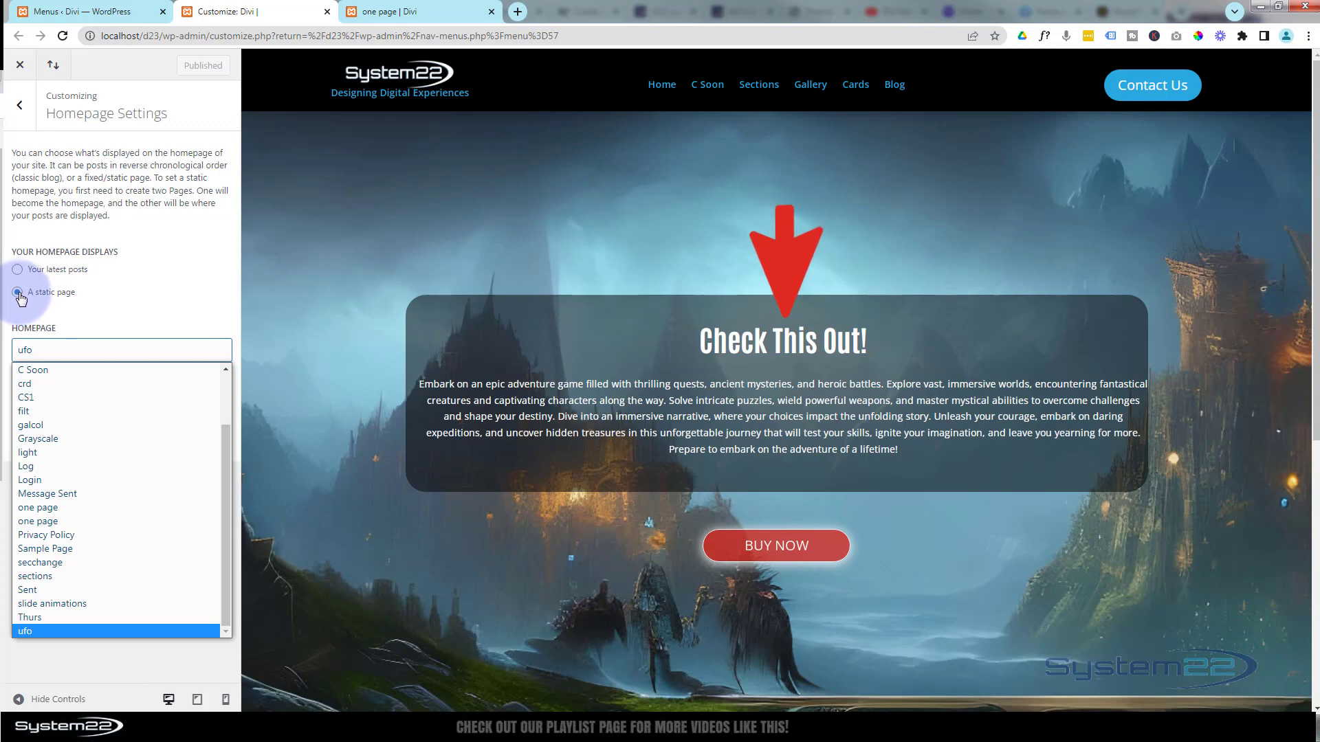
{"action": "left_click", "coordinate": [97, 521]}
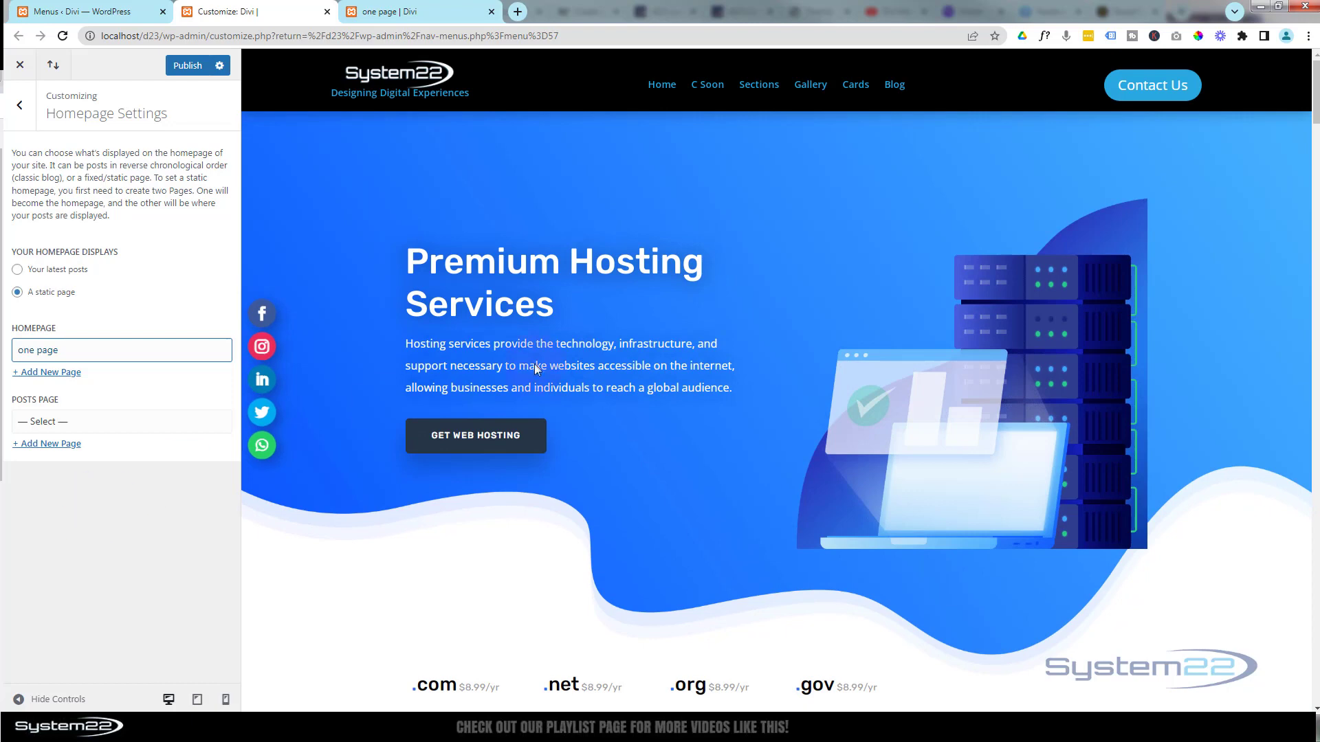
{"action": "left_click", "coordinate": [91, 349]}
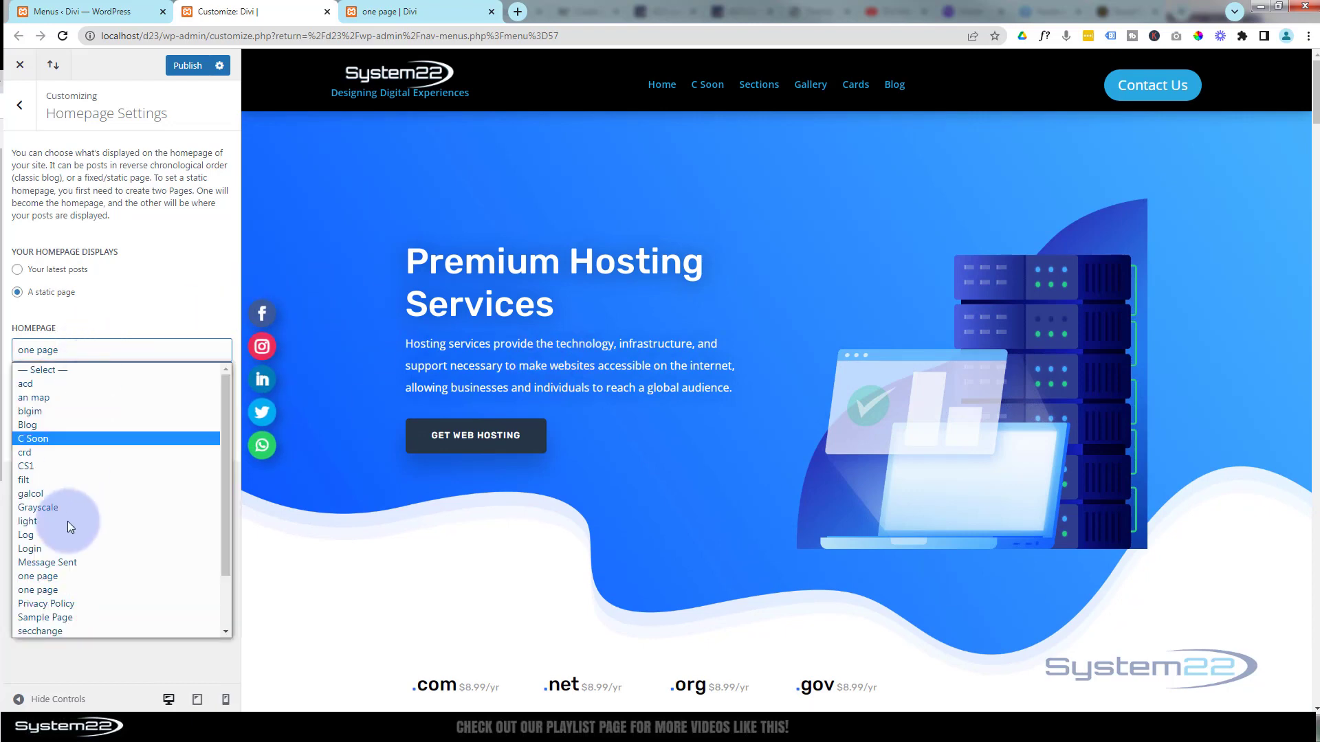
{"action": "left_click", "coordinate": [63, 574]}
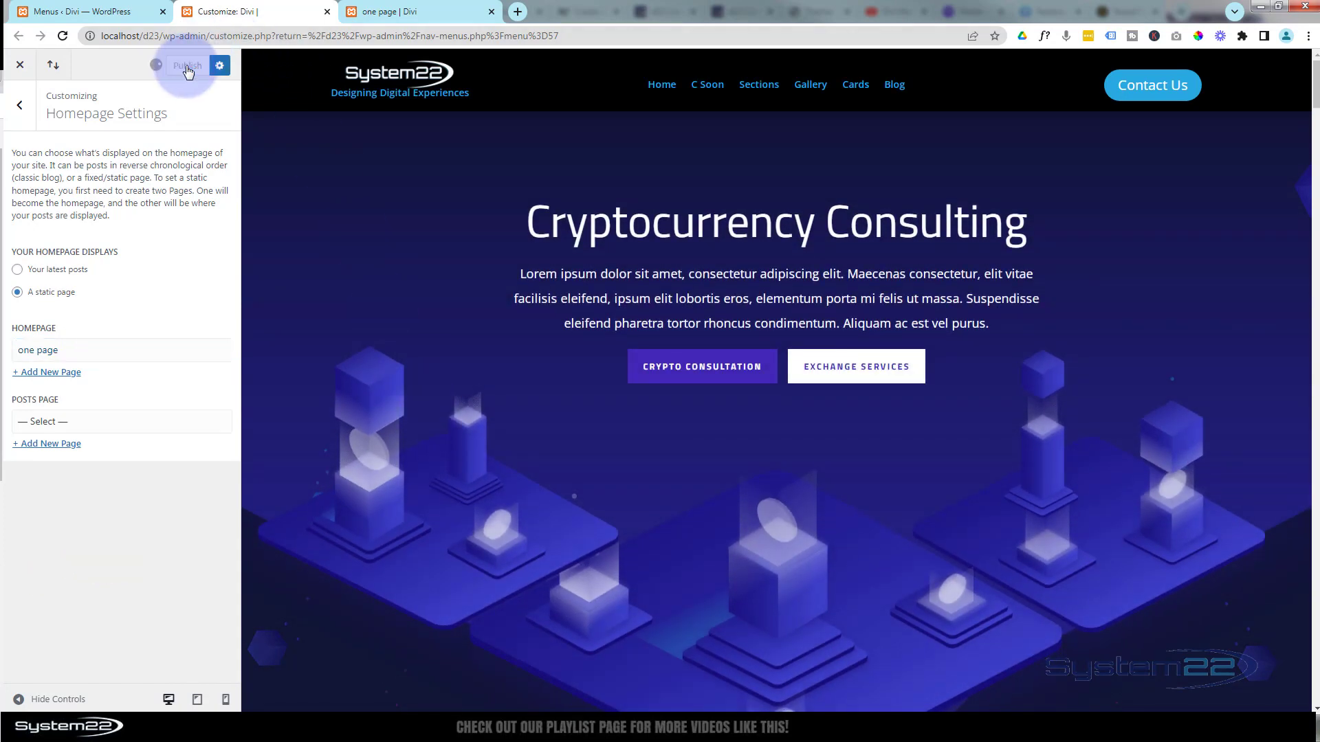
Step: Load the site's homepage through the header logo and test its About Us, How it Works, Market, News, Testimonials and Home links
{"action": "left_click", "coordinate": [403, 14]}
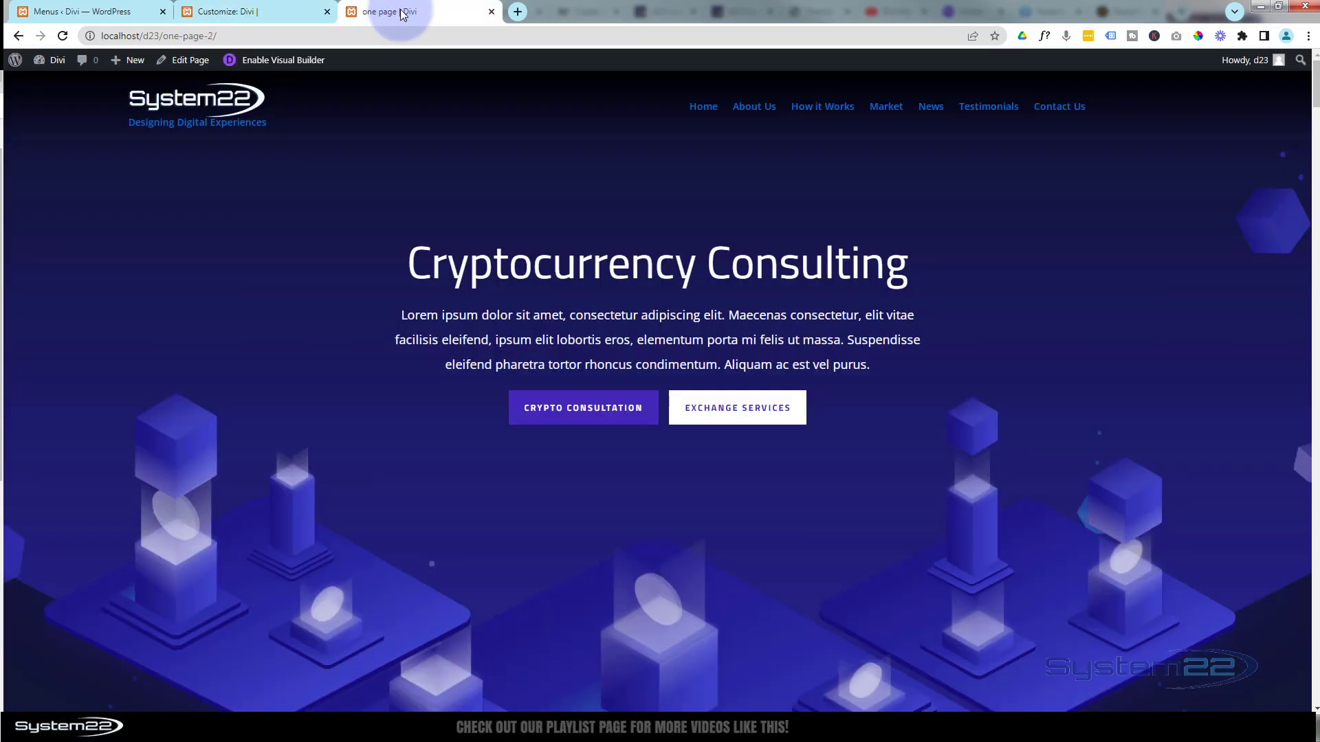
{"action": "left_click", "coordinate": [191, 106]}
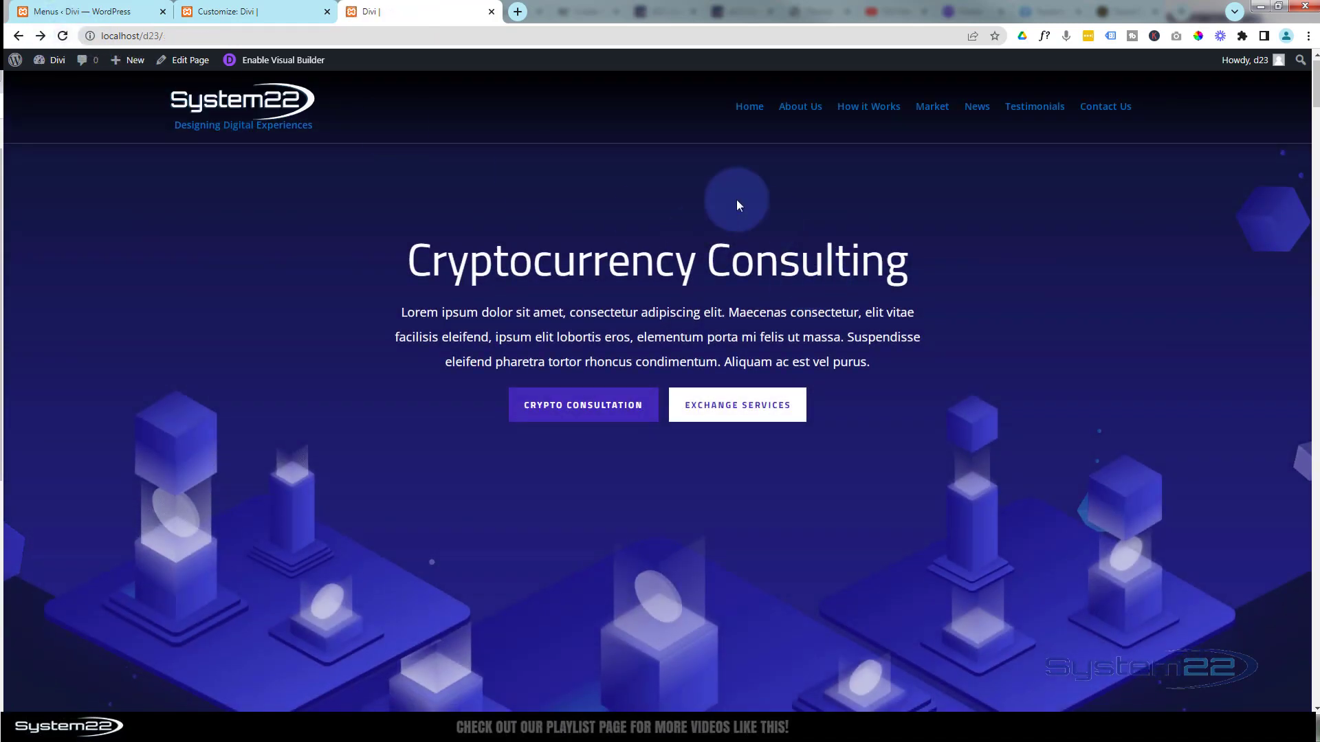
{"action": "left_click", "coordinate": [799, 113]}
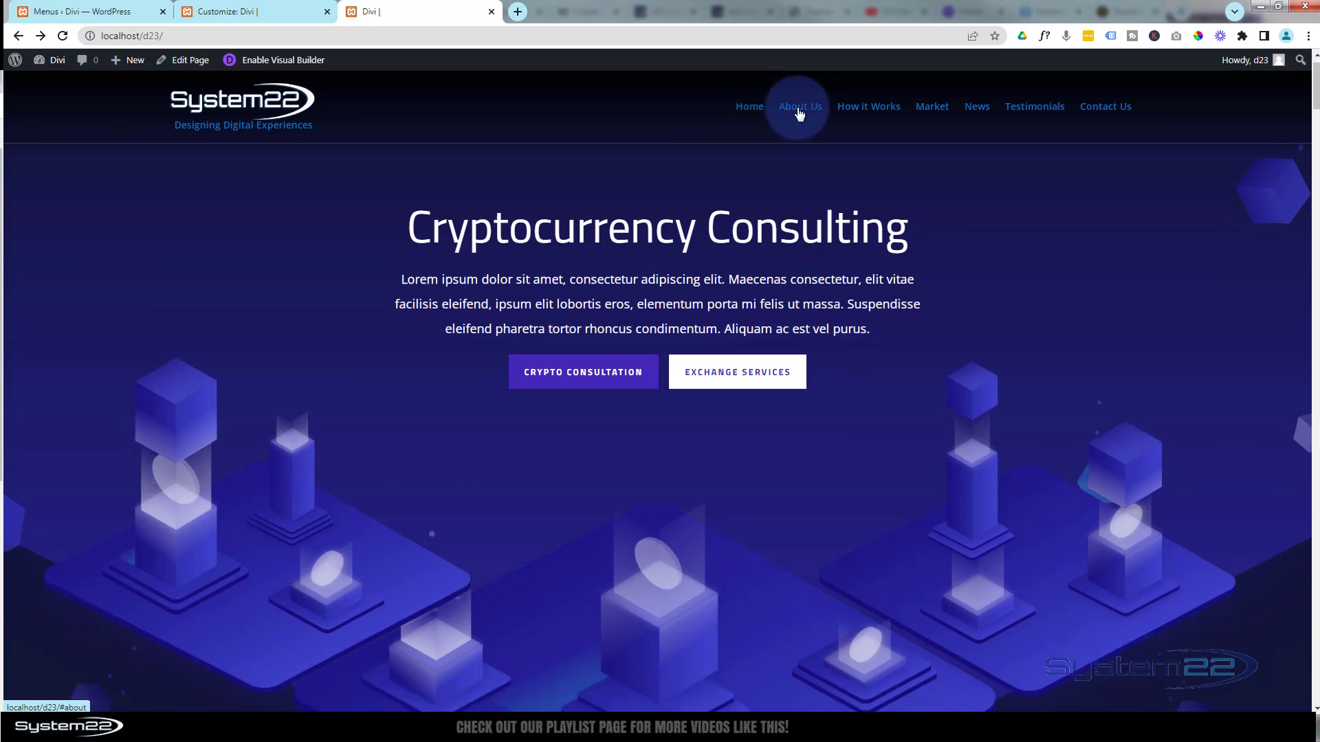
{"action": "left_click", "coordinate": [865, 110]}
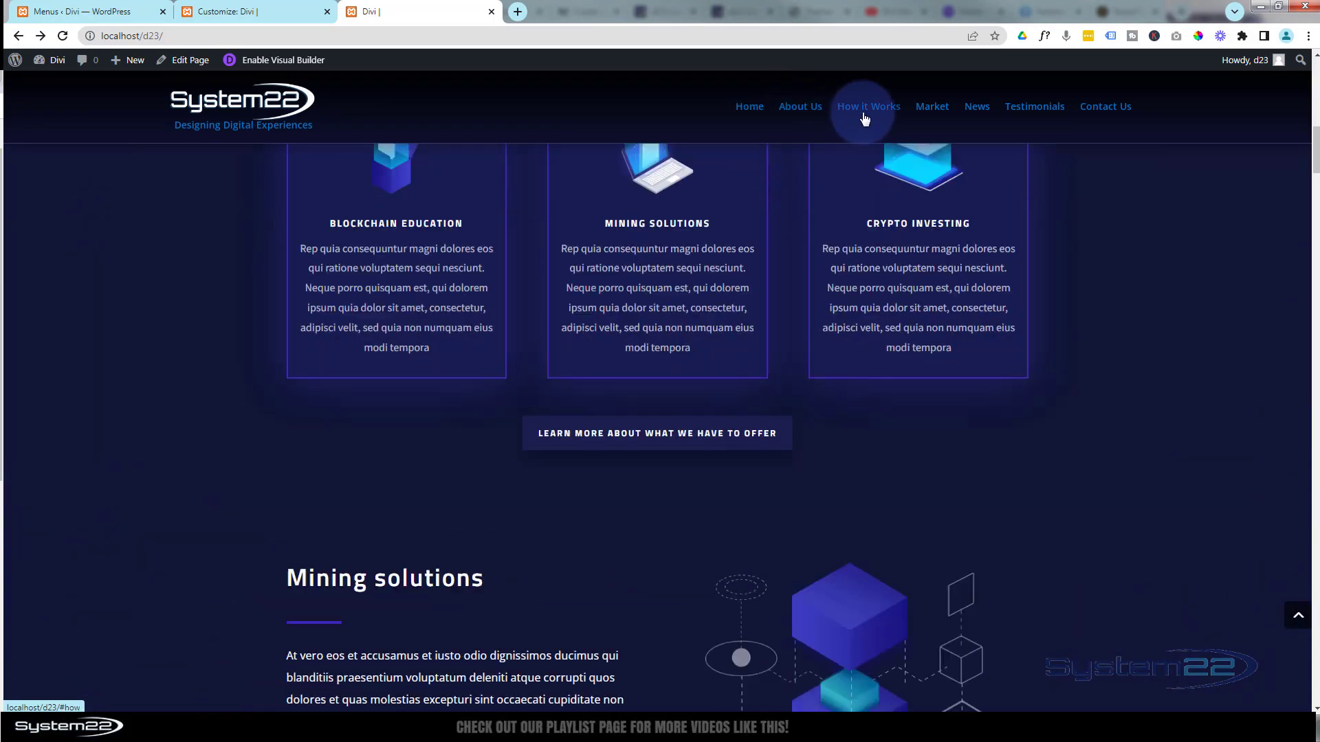
{"action": "left_click", "coordinate": [936, 113]}
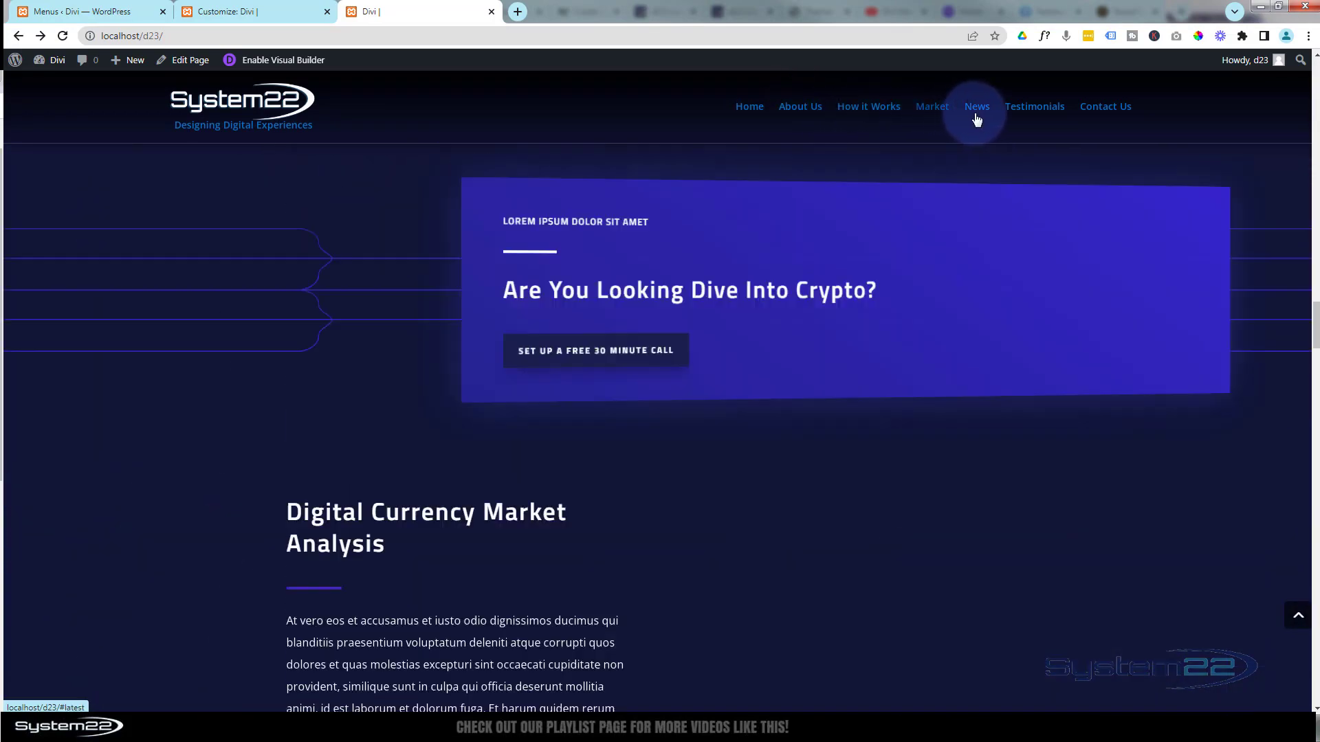
{"action": "left_click", "coordinate": [975, 116]}
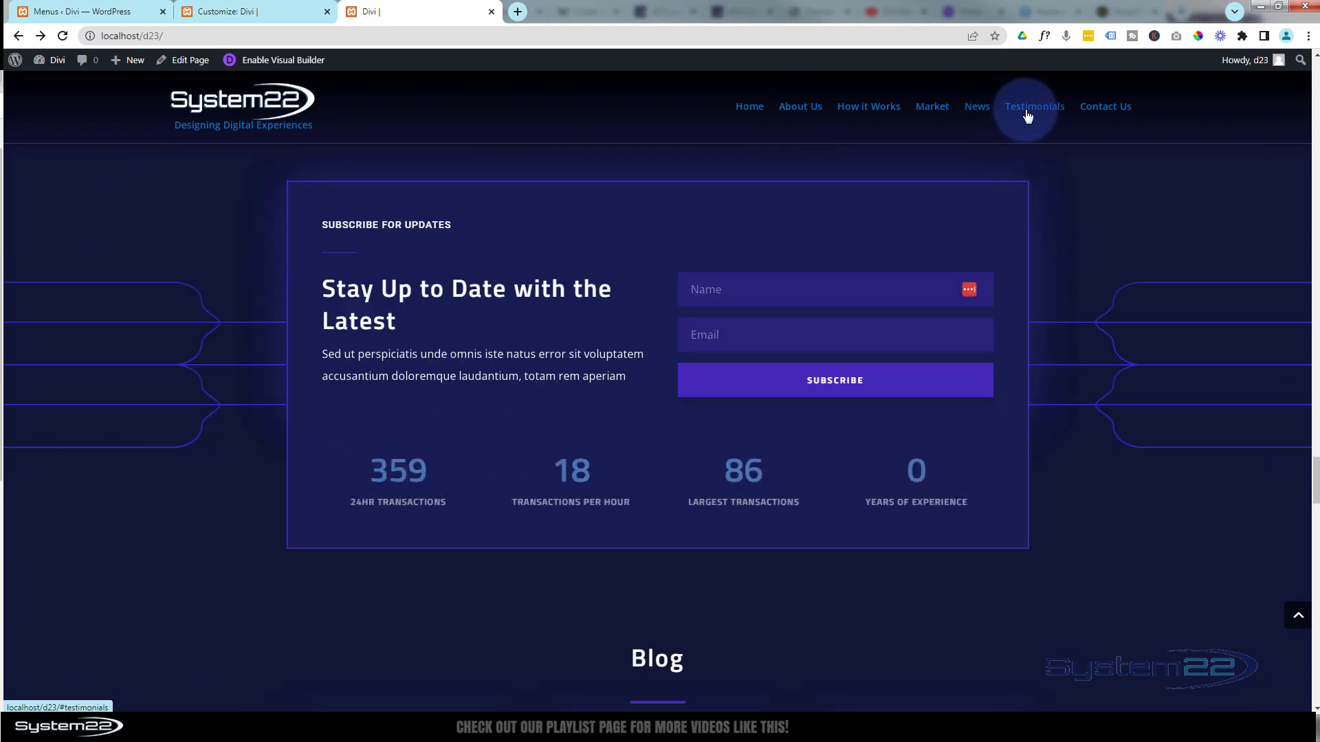
{"action": "left_click", "coordinate": [1028, 113]}
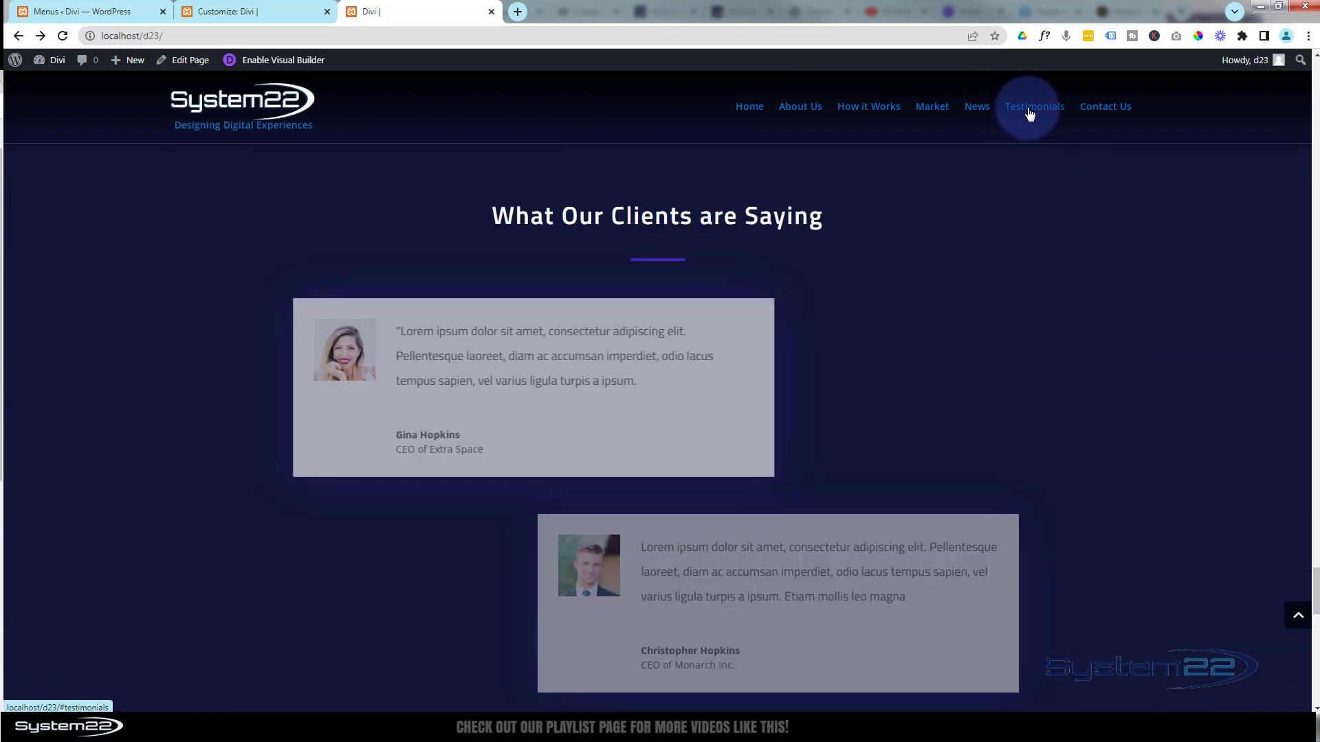
{"action": "left_click", "coordinate": [978, 114]}
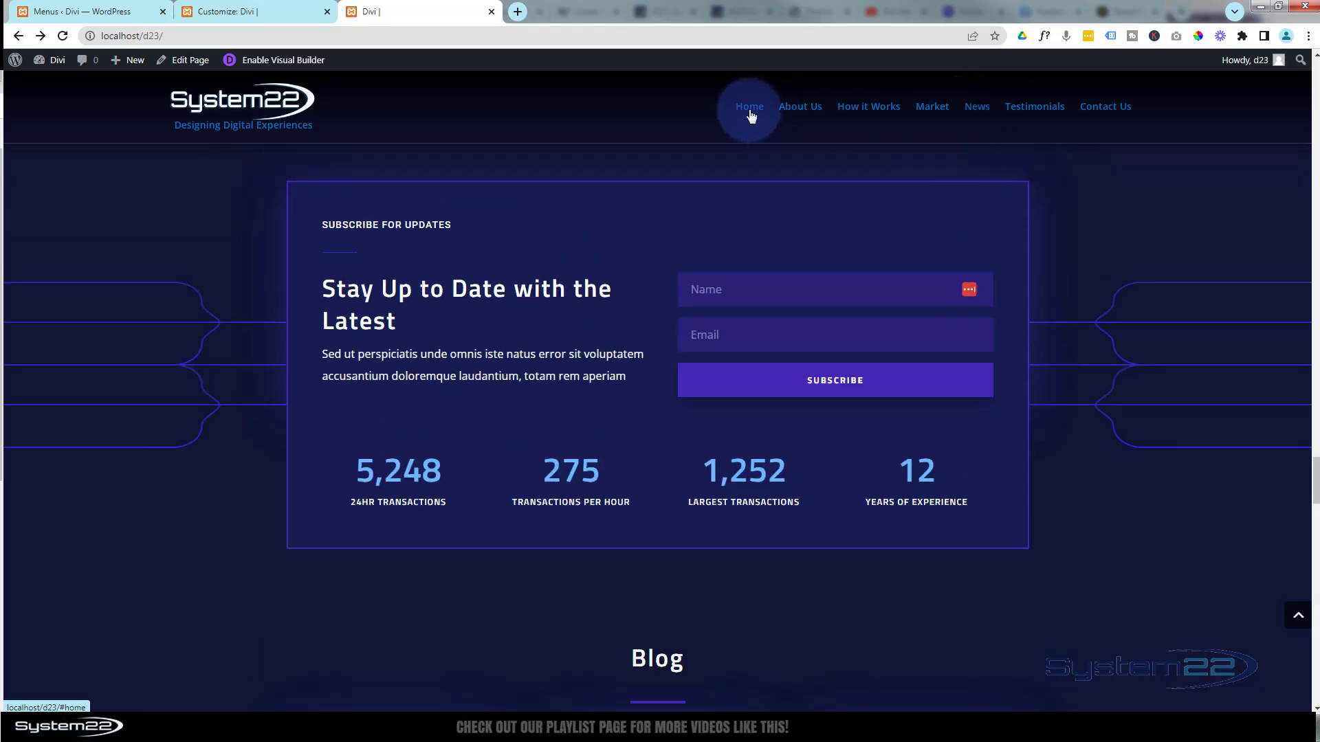
{"action": "left_click", "coordinate": [751, 114]}
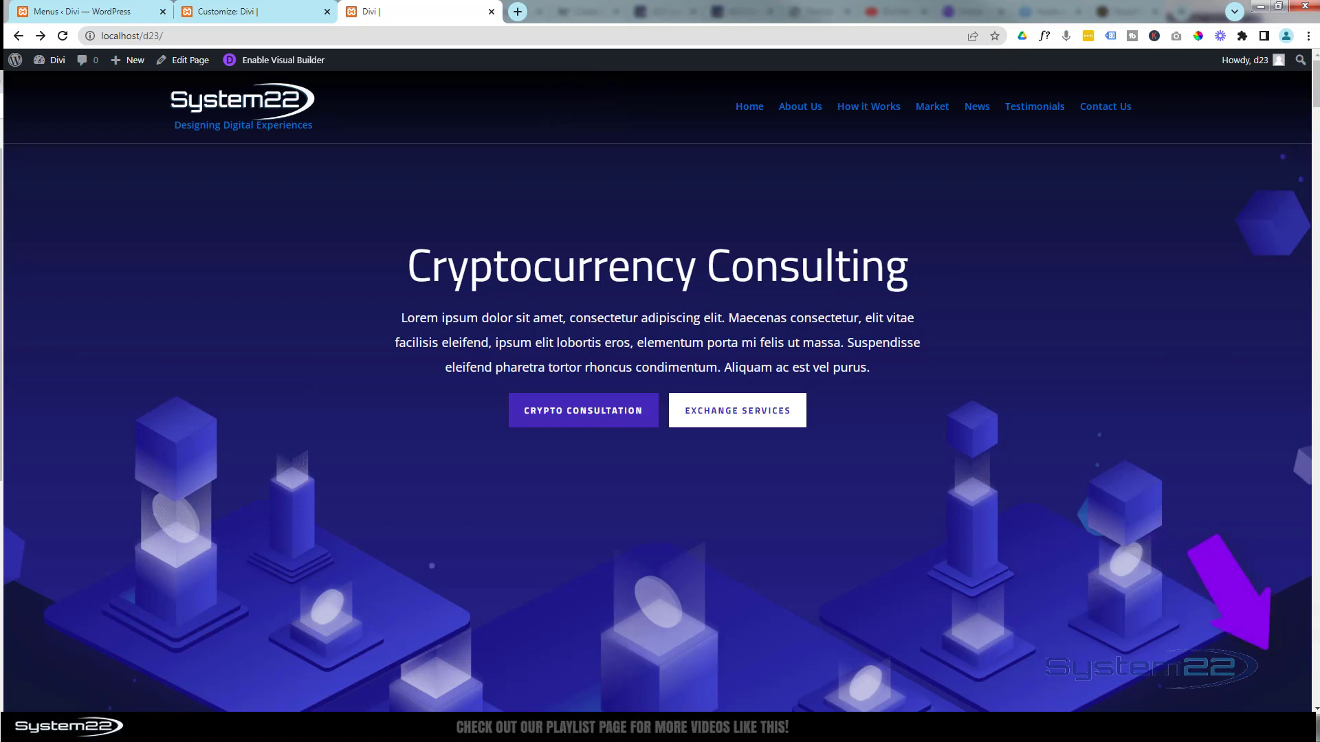
Step: Run through all the homepage's anchor links once more in order, from About Us to Contact Us, and return to Home
{"action": "left_click", "coordinate": [799, 109]}
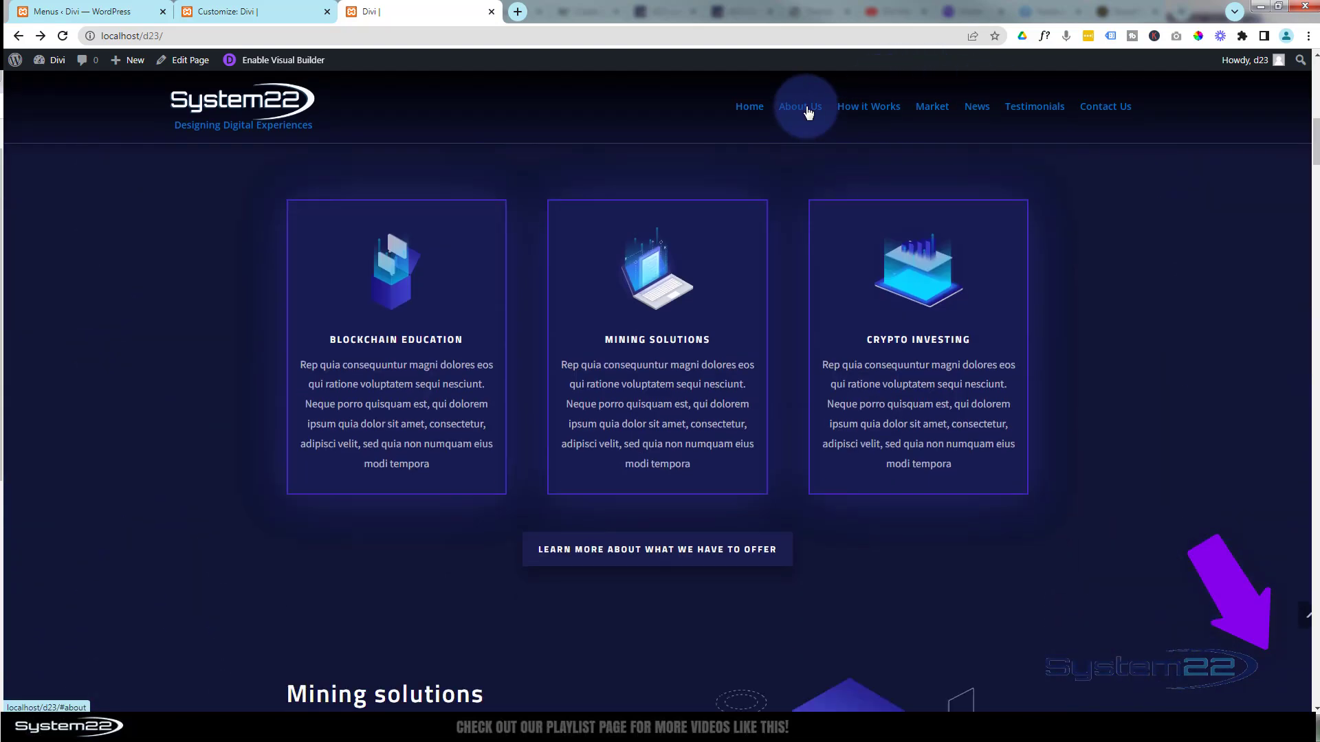
{"action": "left_click", "coordinate": [869, 109]}
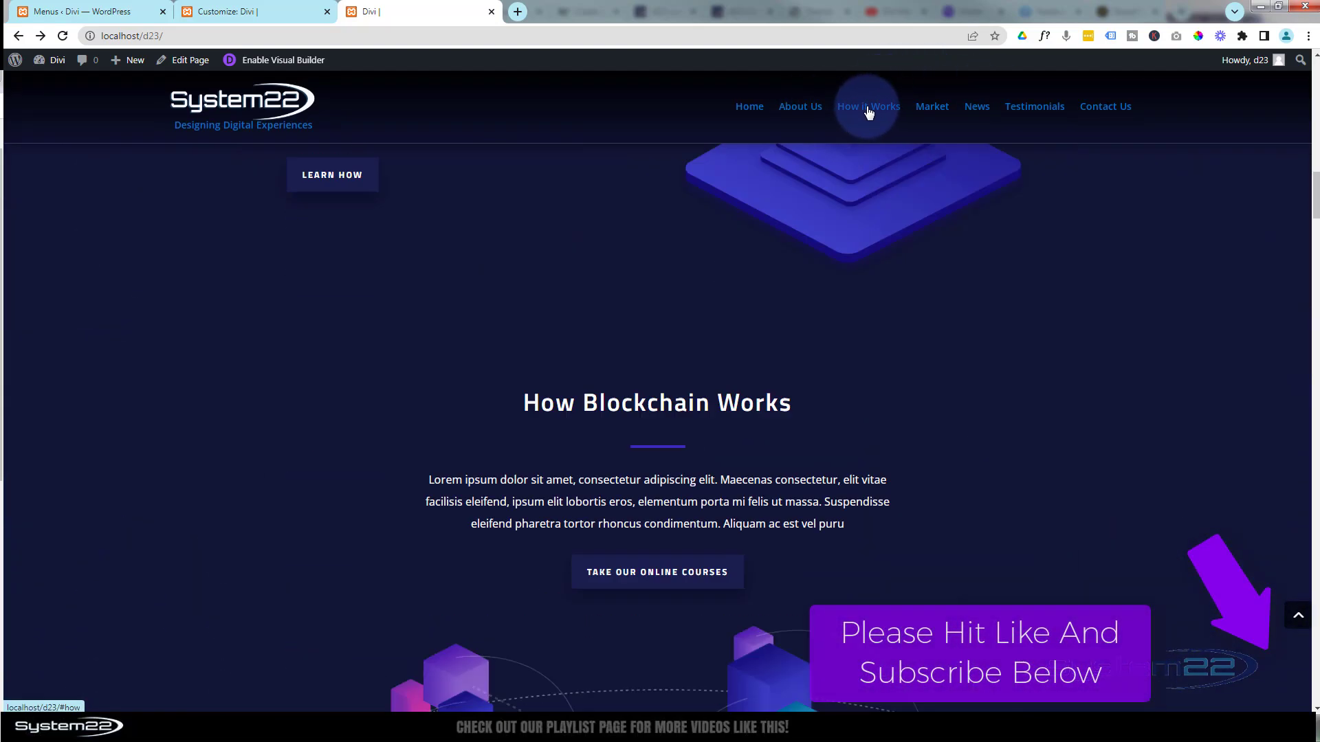
{"action": "left_click", "coordinate": [937, 110]}
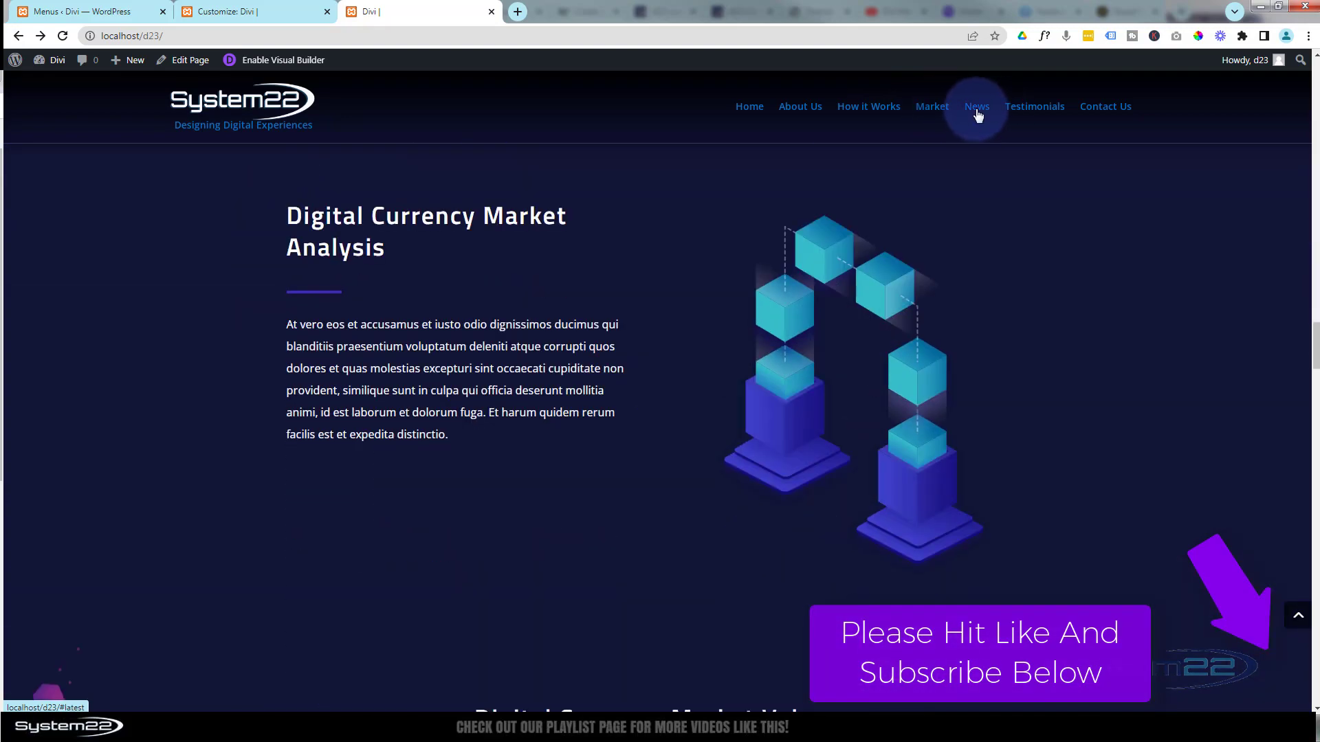
{"action": "left_click", "coordinate": [978, 110]}
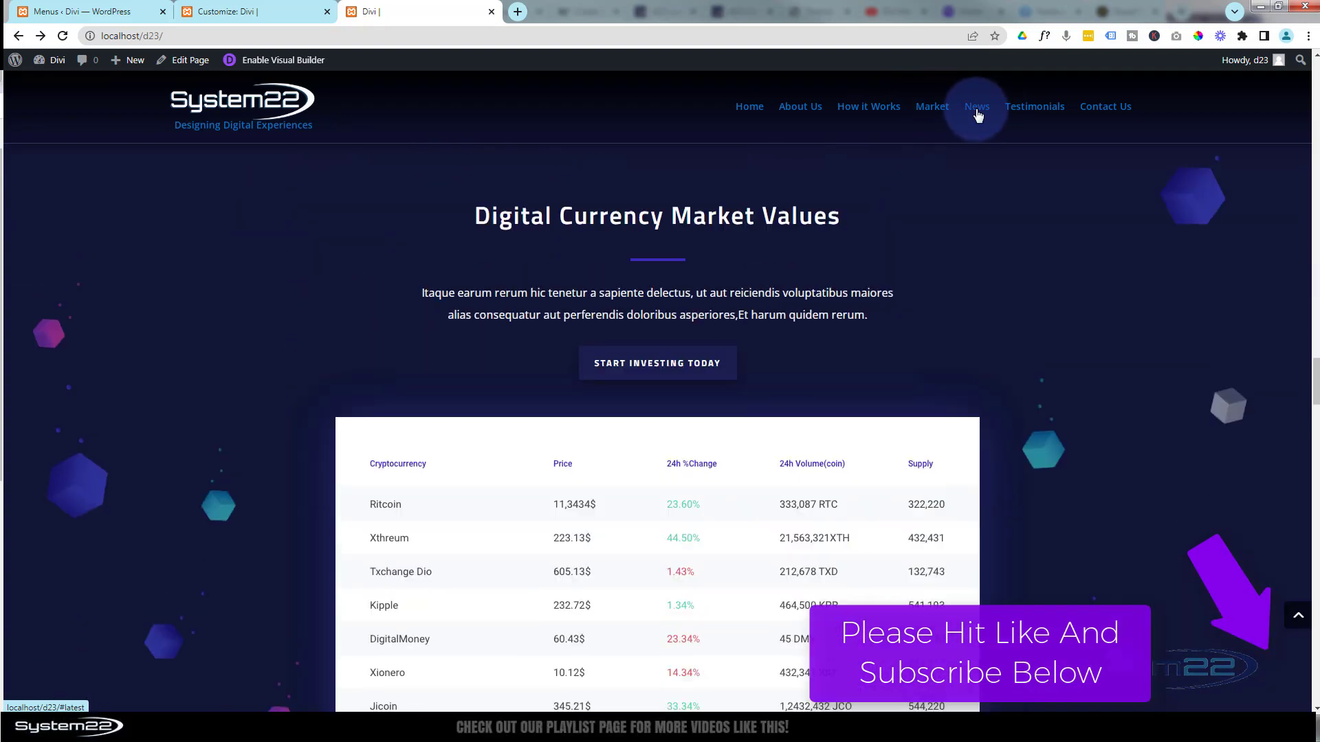
{"action": "left_click", "coordinate": [1033, 113]}
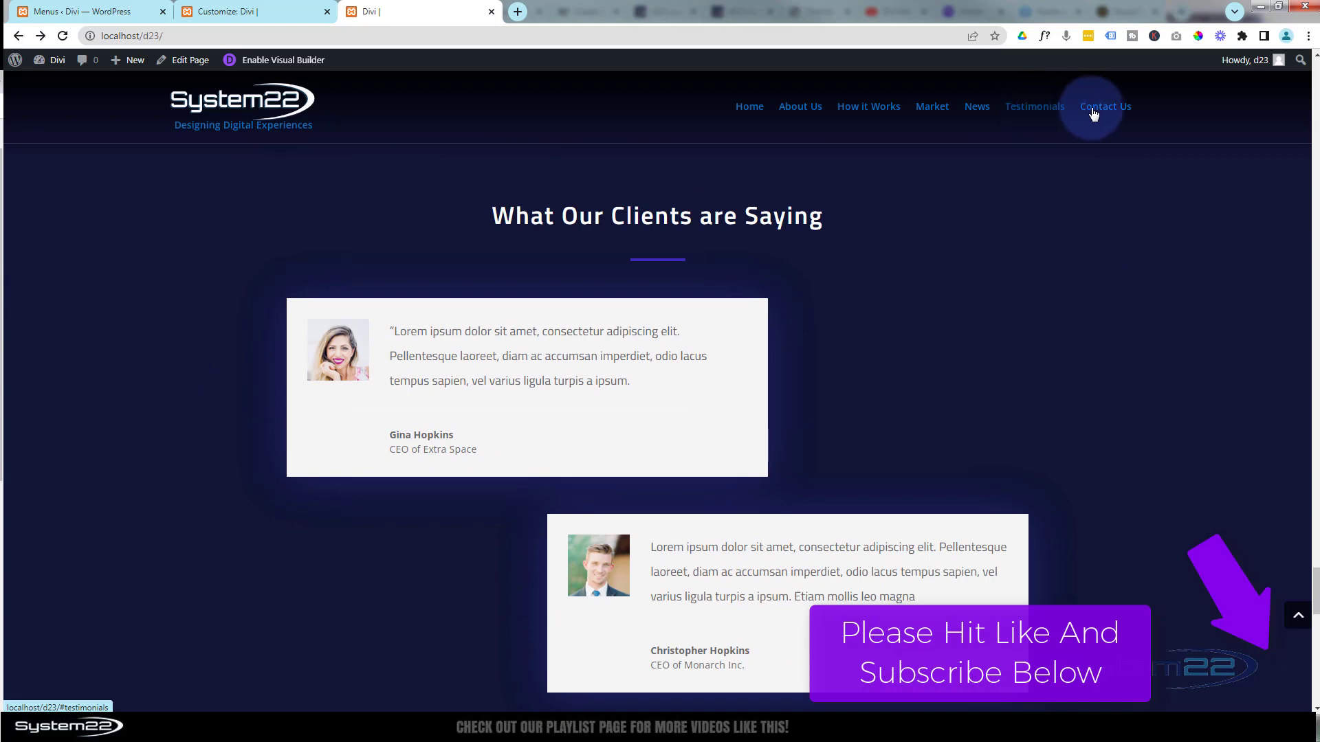
{"action": "left_click", "coordinate": [1097, 110]}
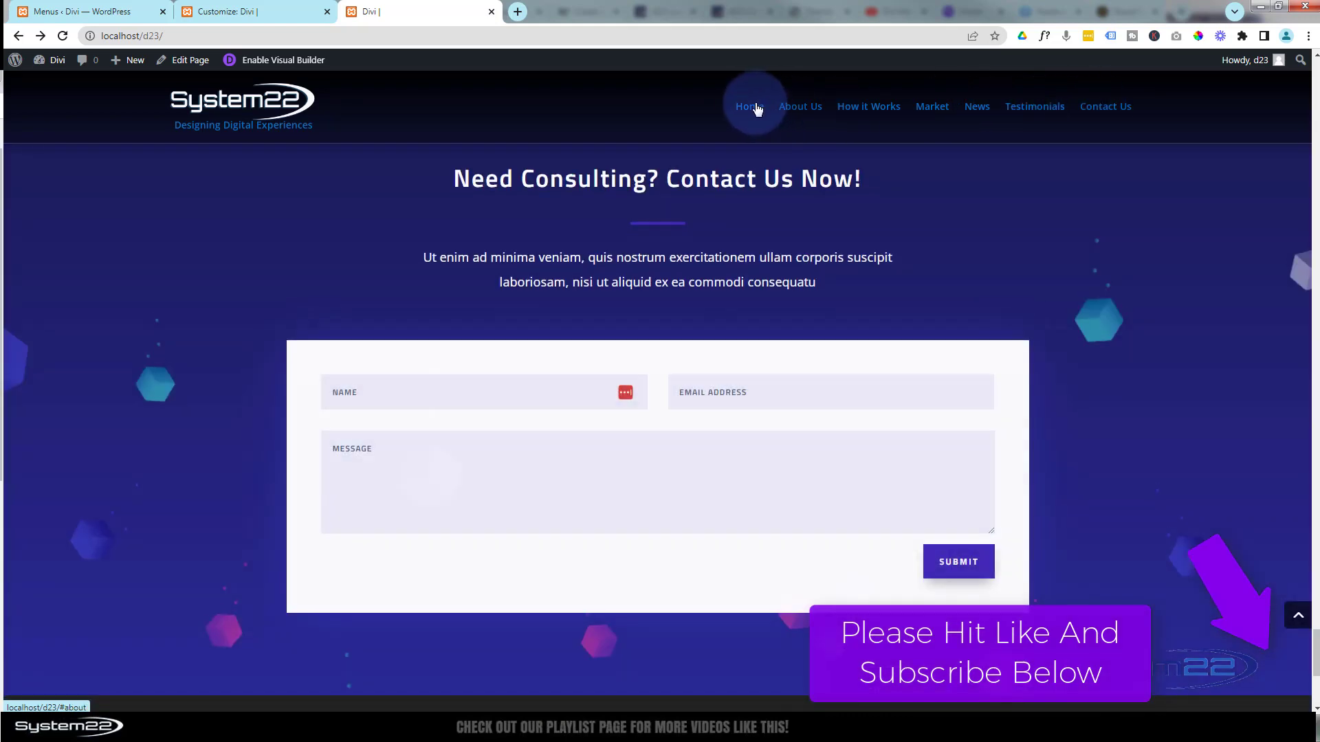
{"action": "left_click", "coordinate": [750, 106]}
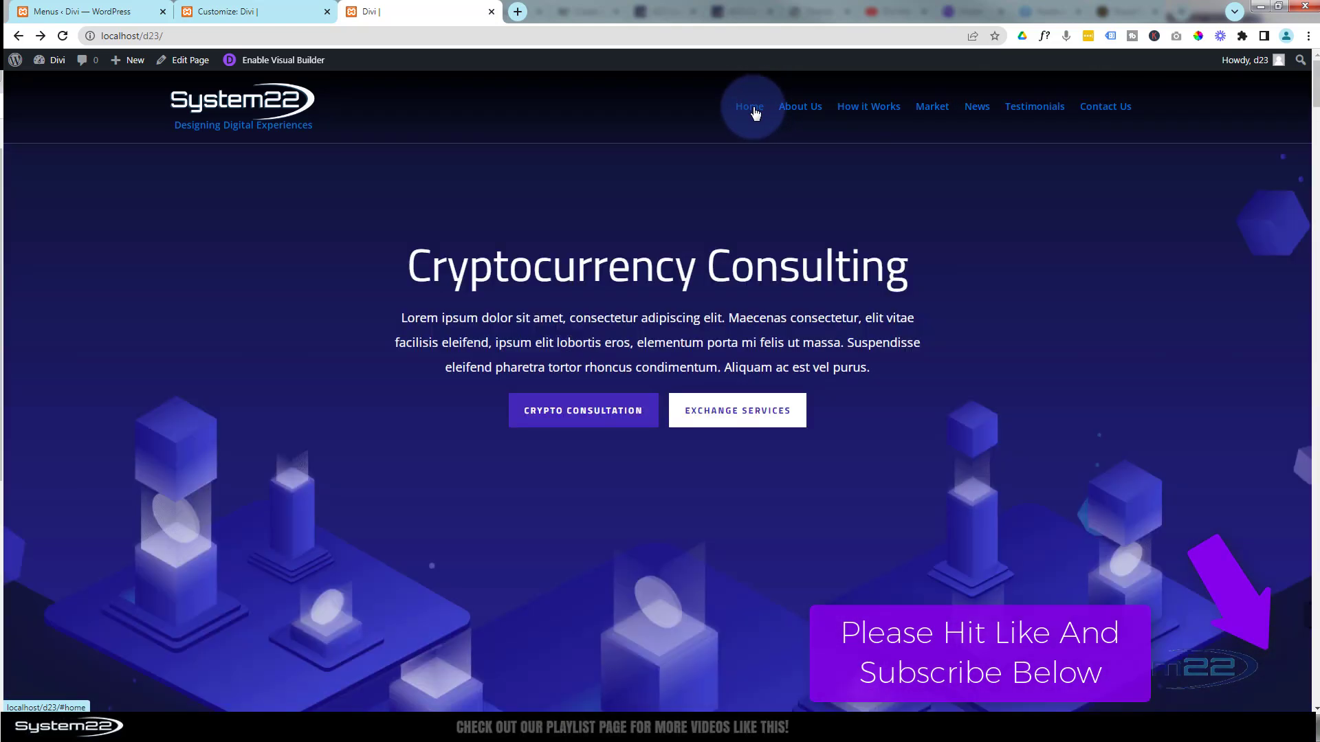